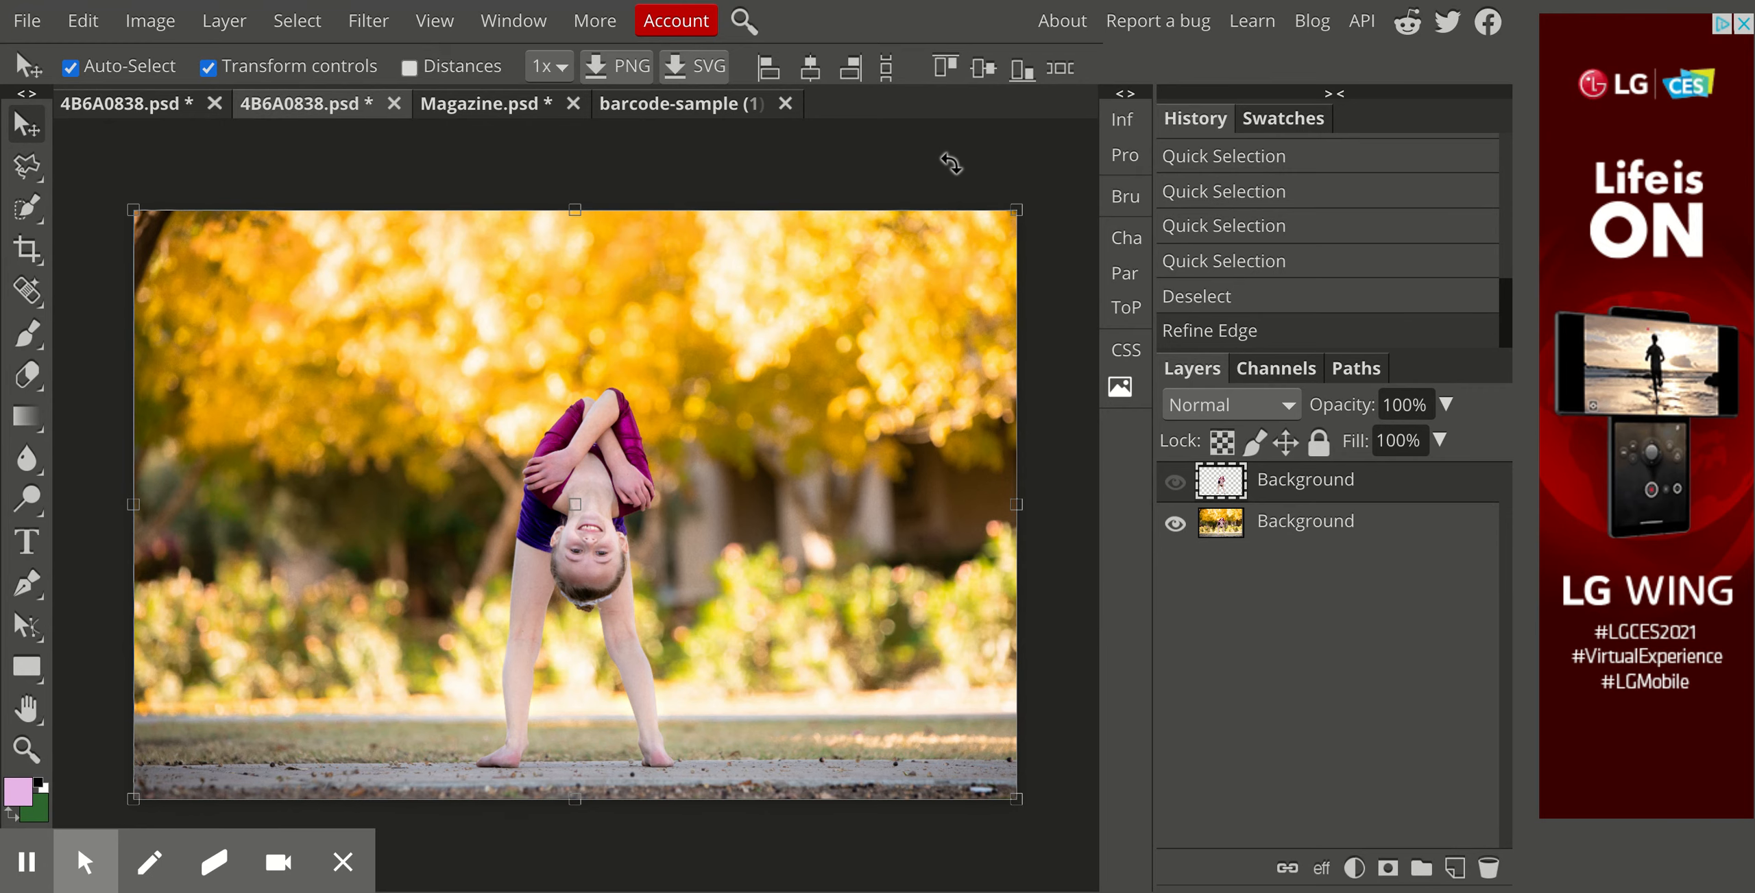
Compare the finished cutout with the original photo by toggling the visibility of the two Background layers
click(1176, 482)
click(1176, 523)
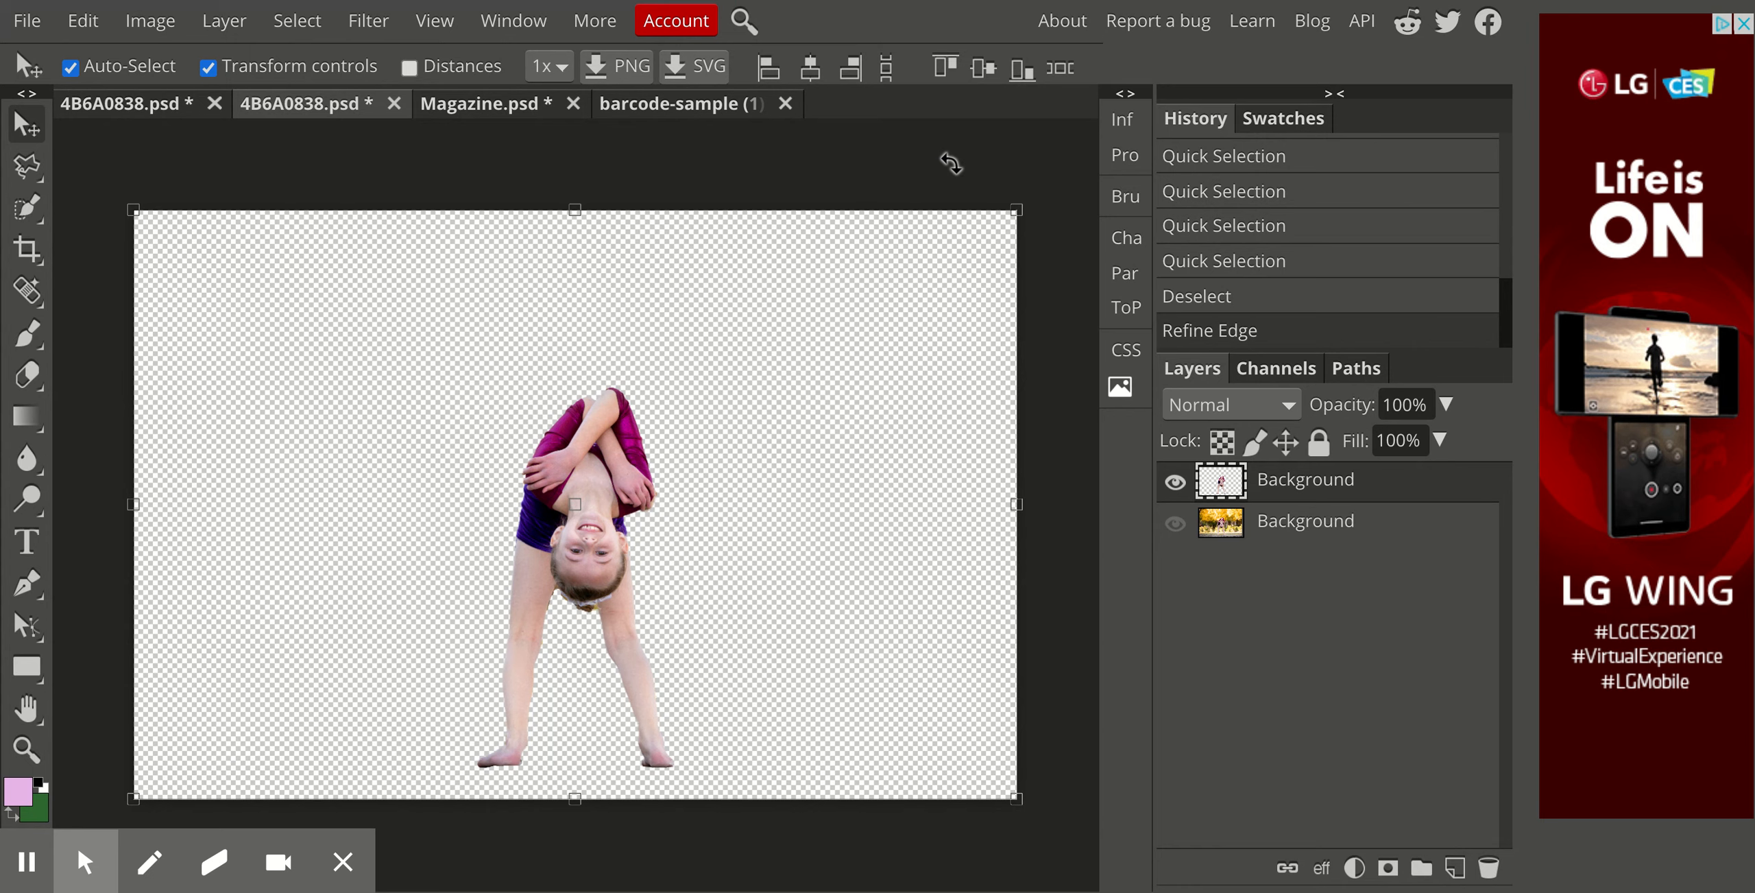
click(1176, 523)
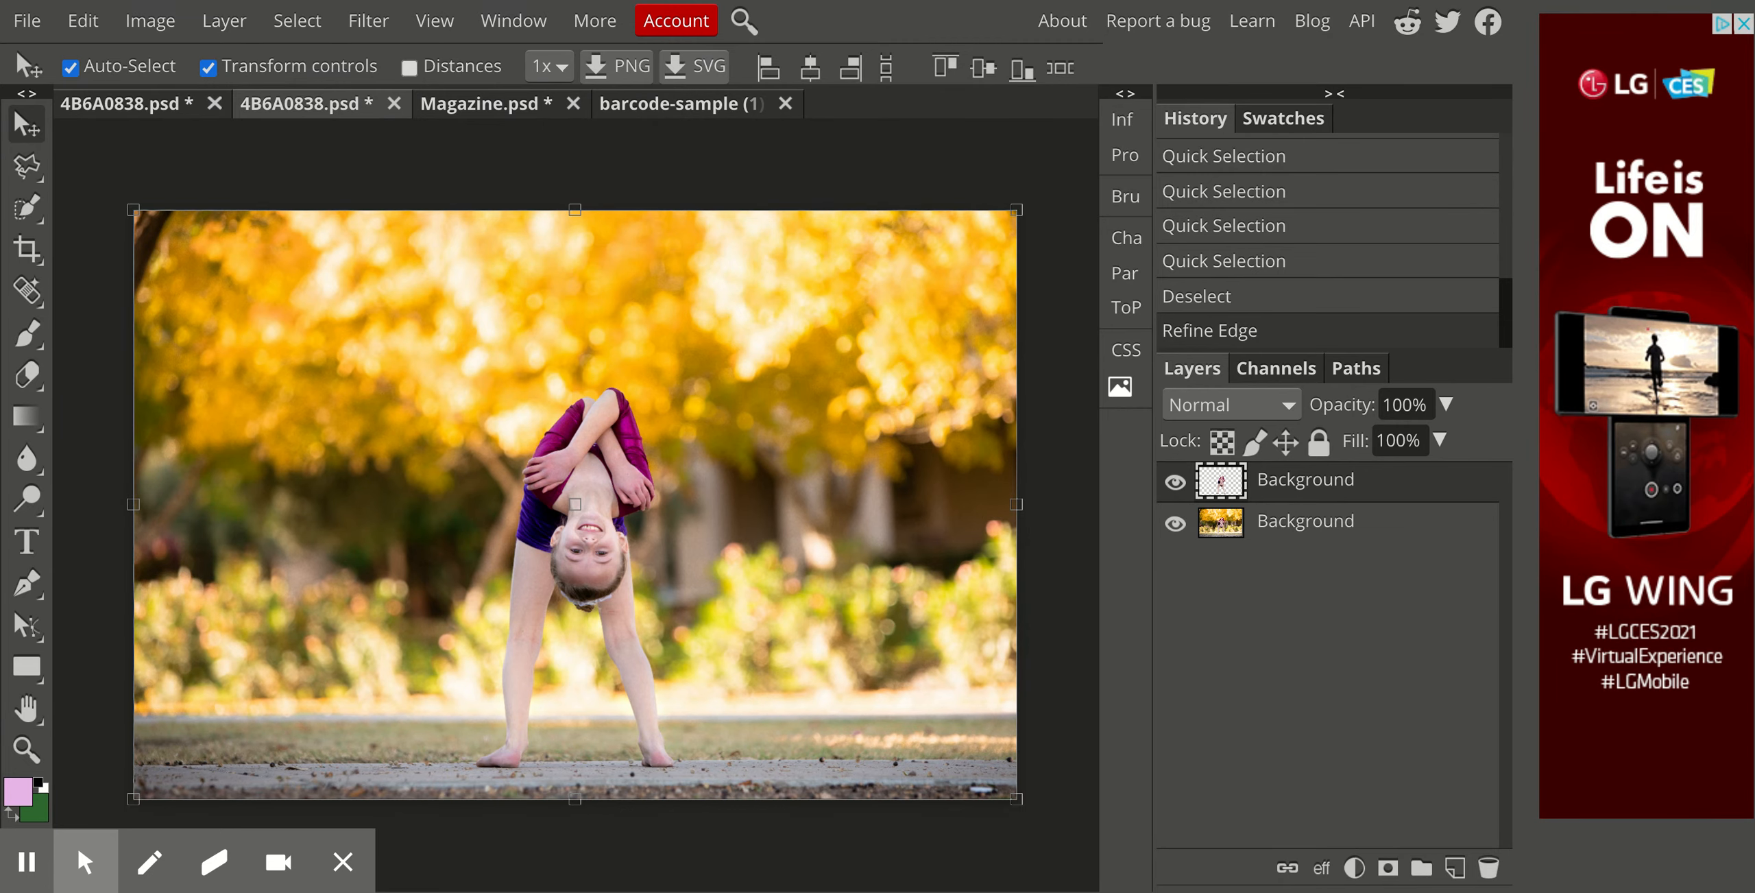
Open the original photo 4B6A0838.psd as a new document
click(27, 21)
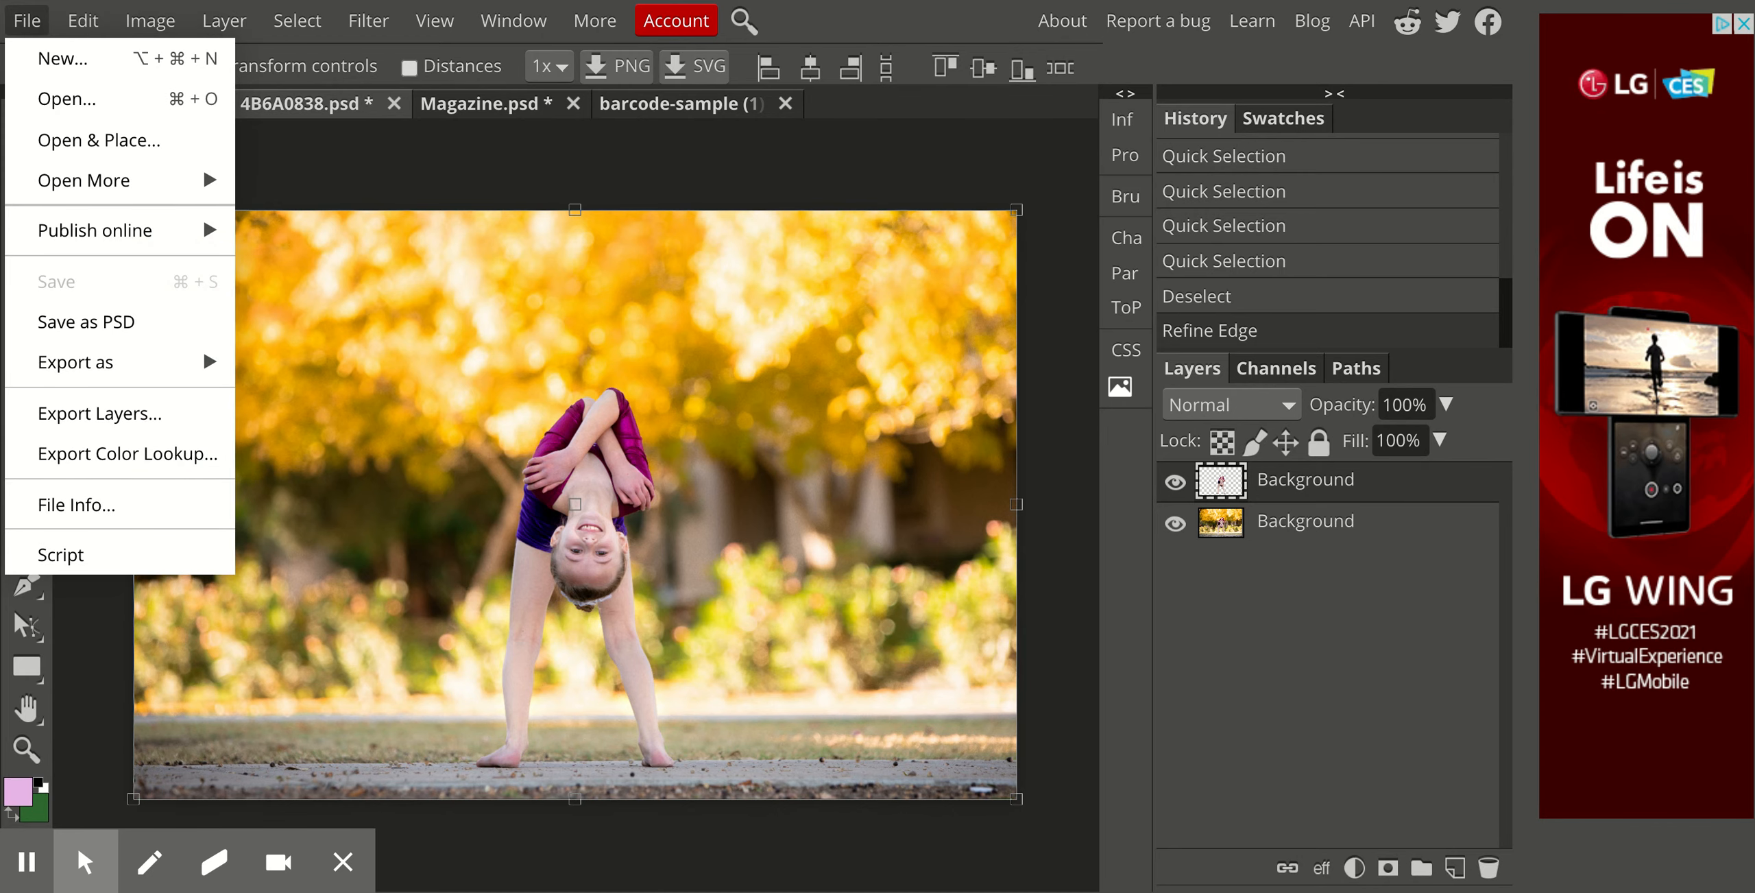
click(44, 101)
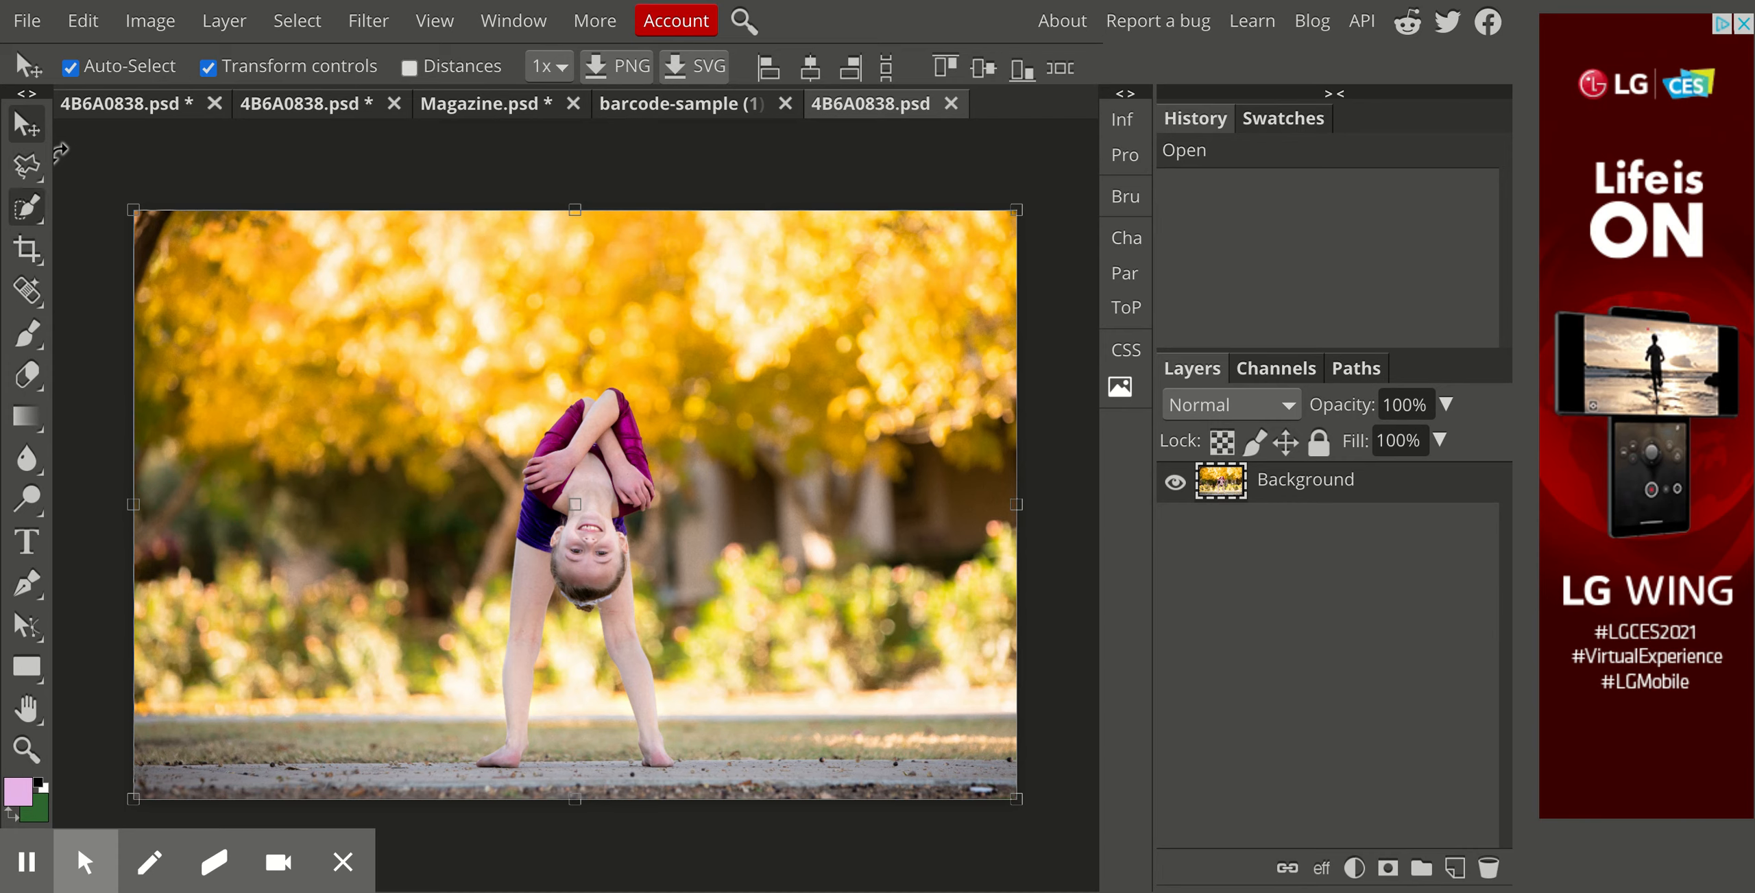
Choose the Quick Selection tool and set its mode to add to the selection
right_click(26, 206)
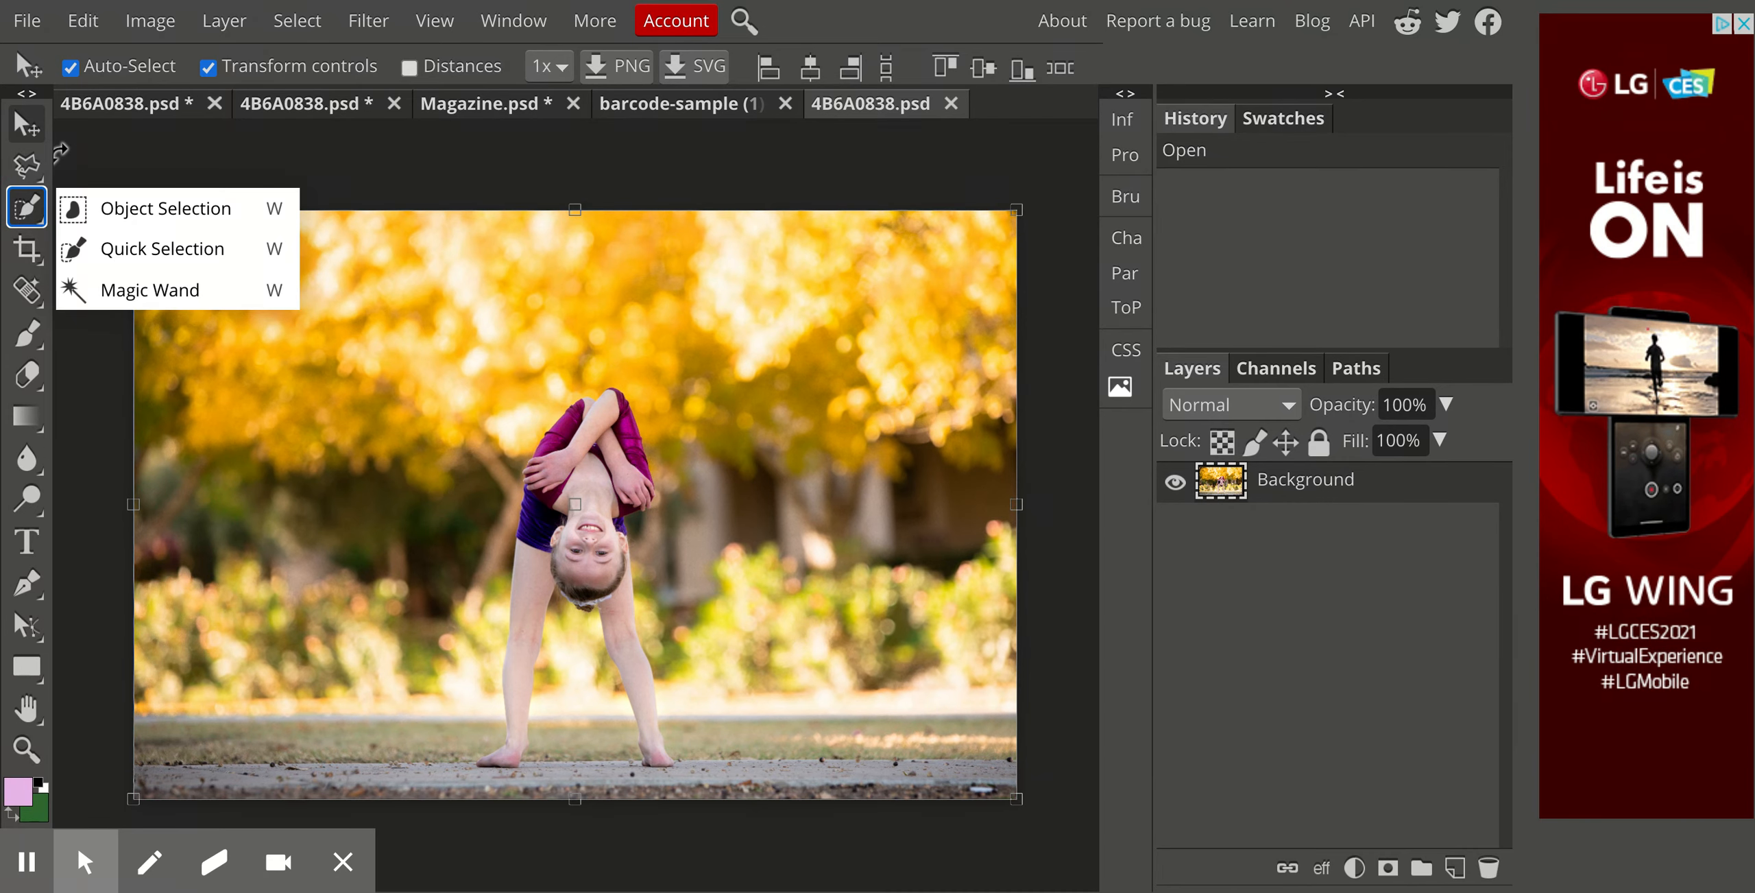
click(102, 208)
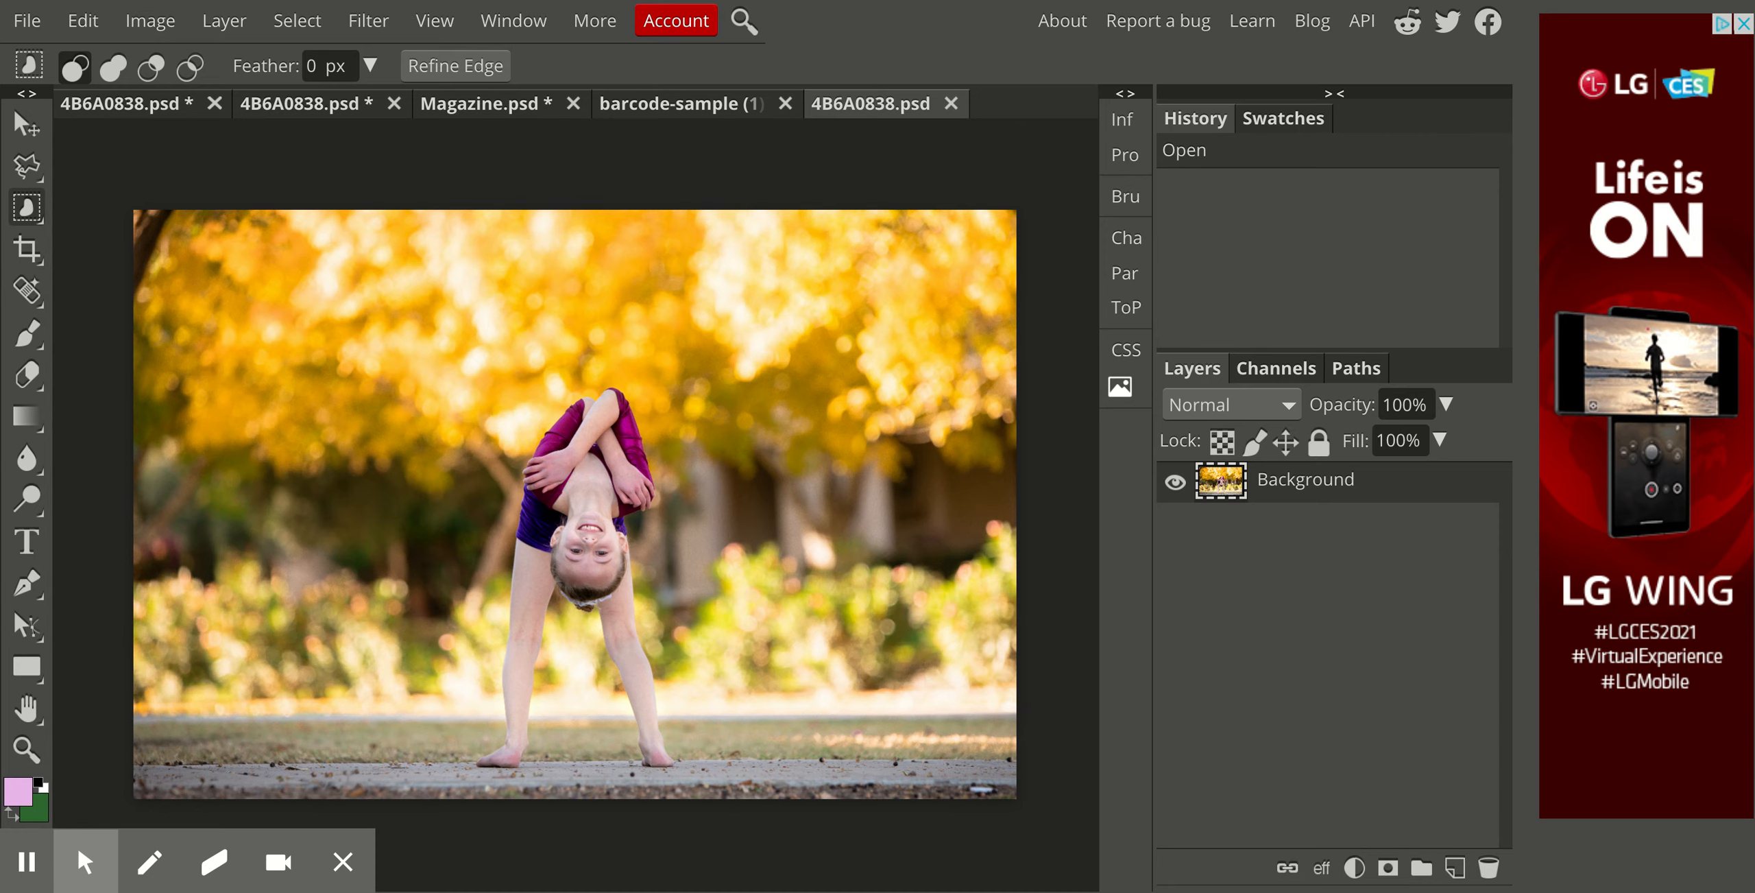
click(27, 207)
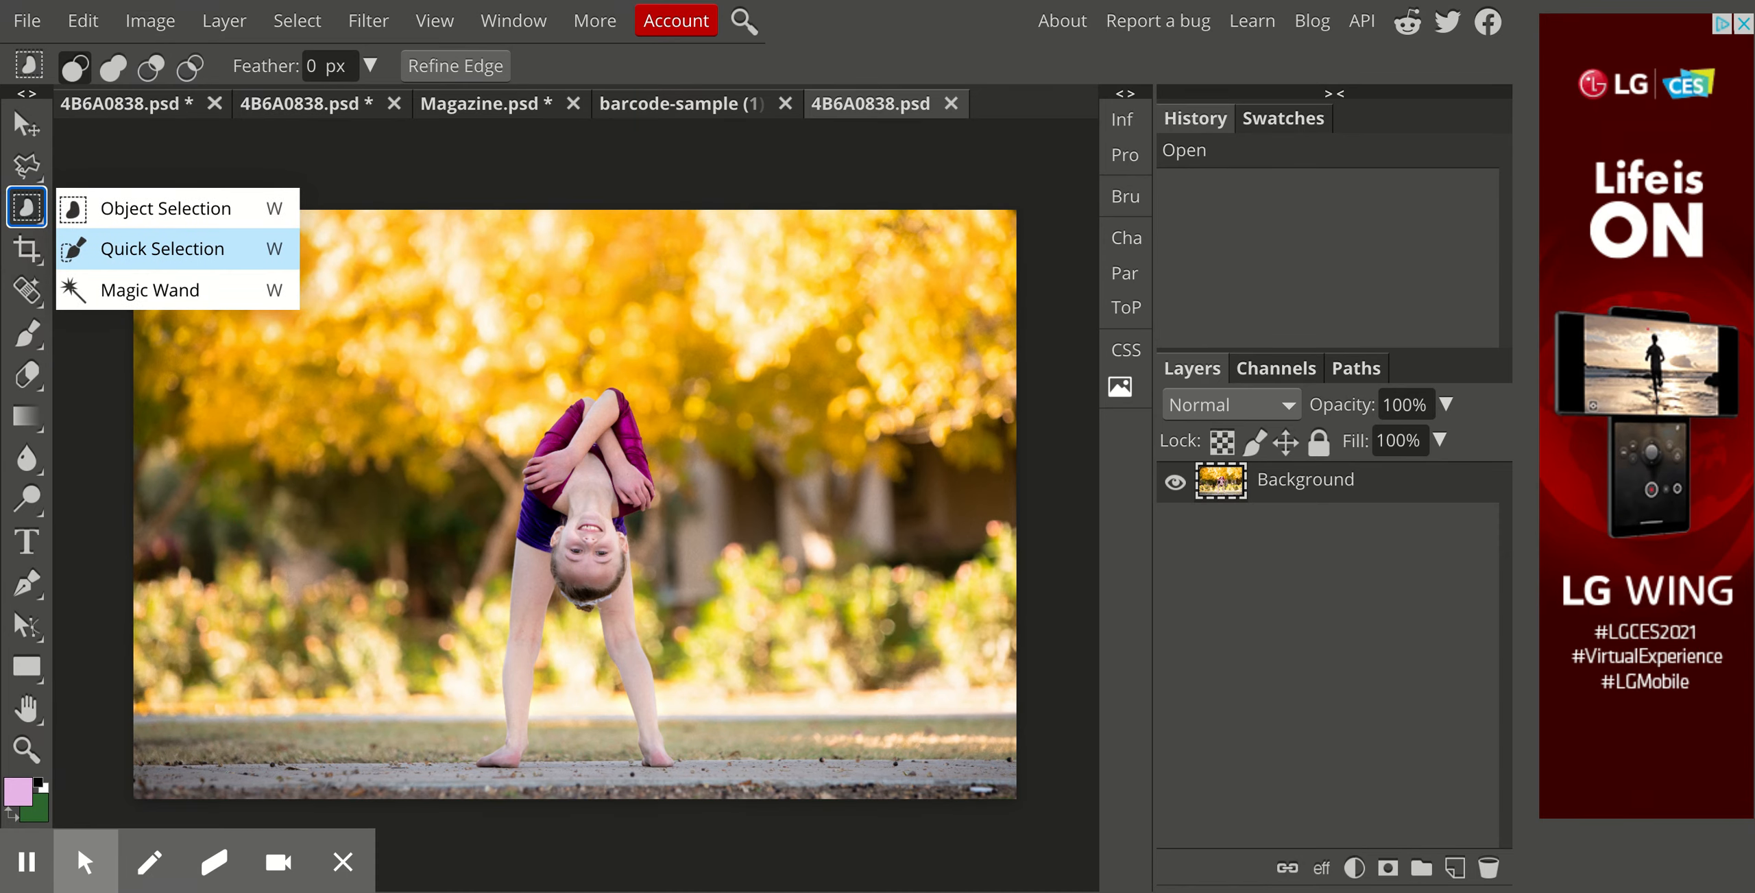
click(163, 248)
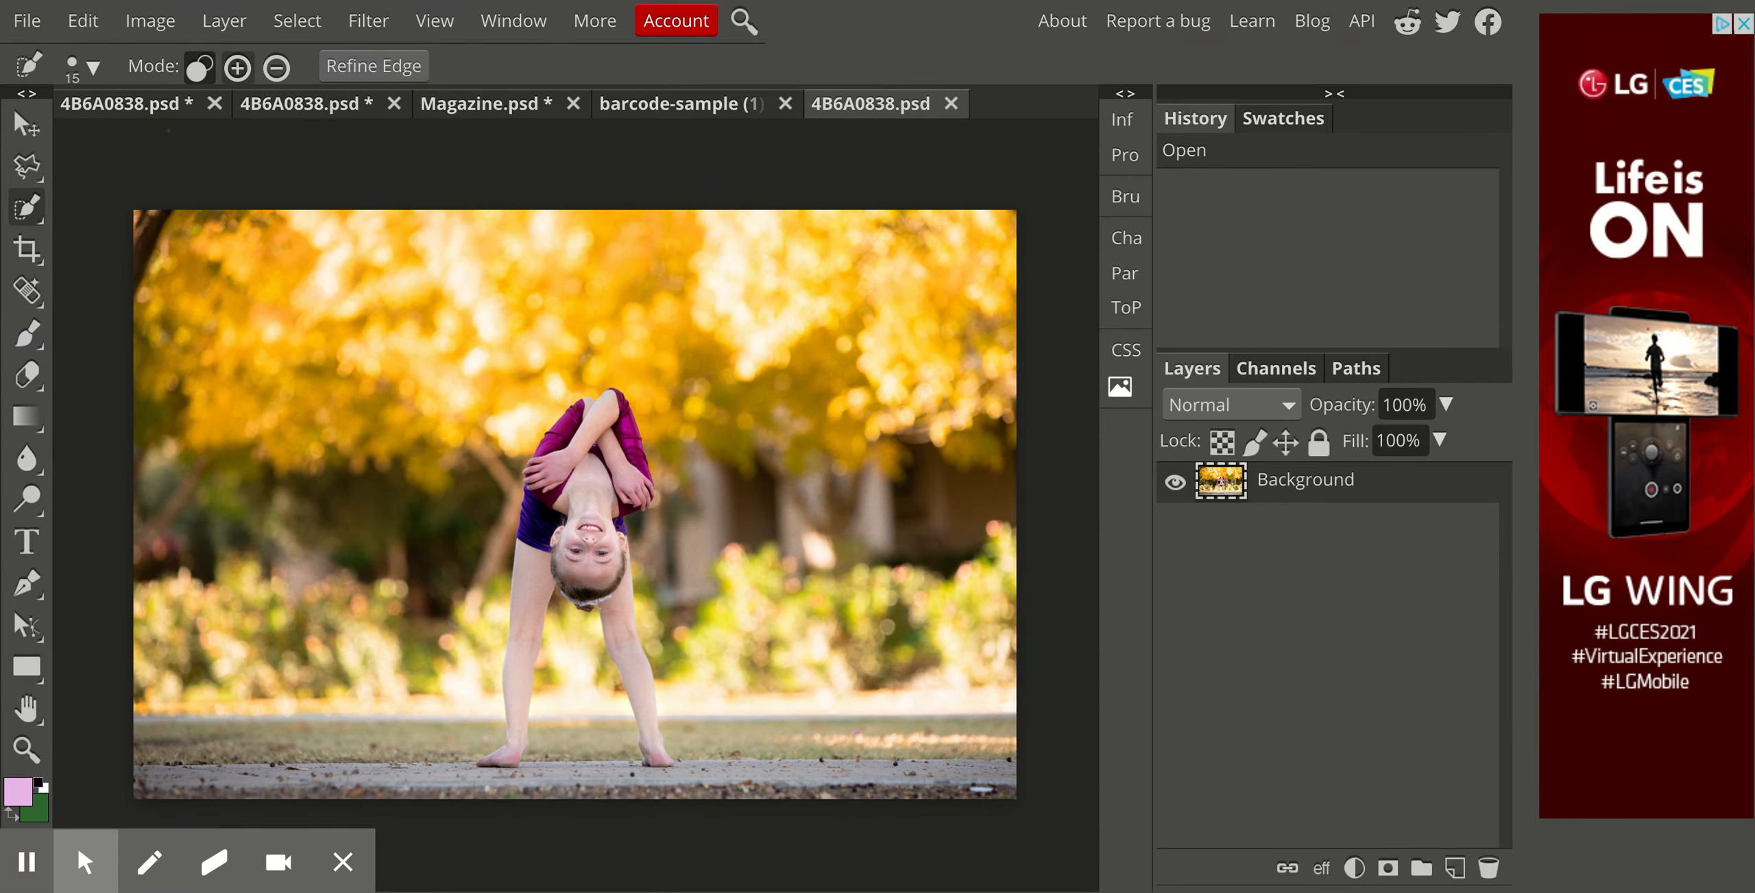
click(237, 66)
click(26, 205)
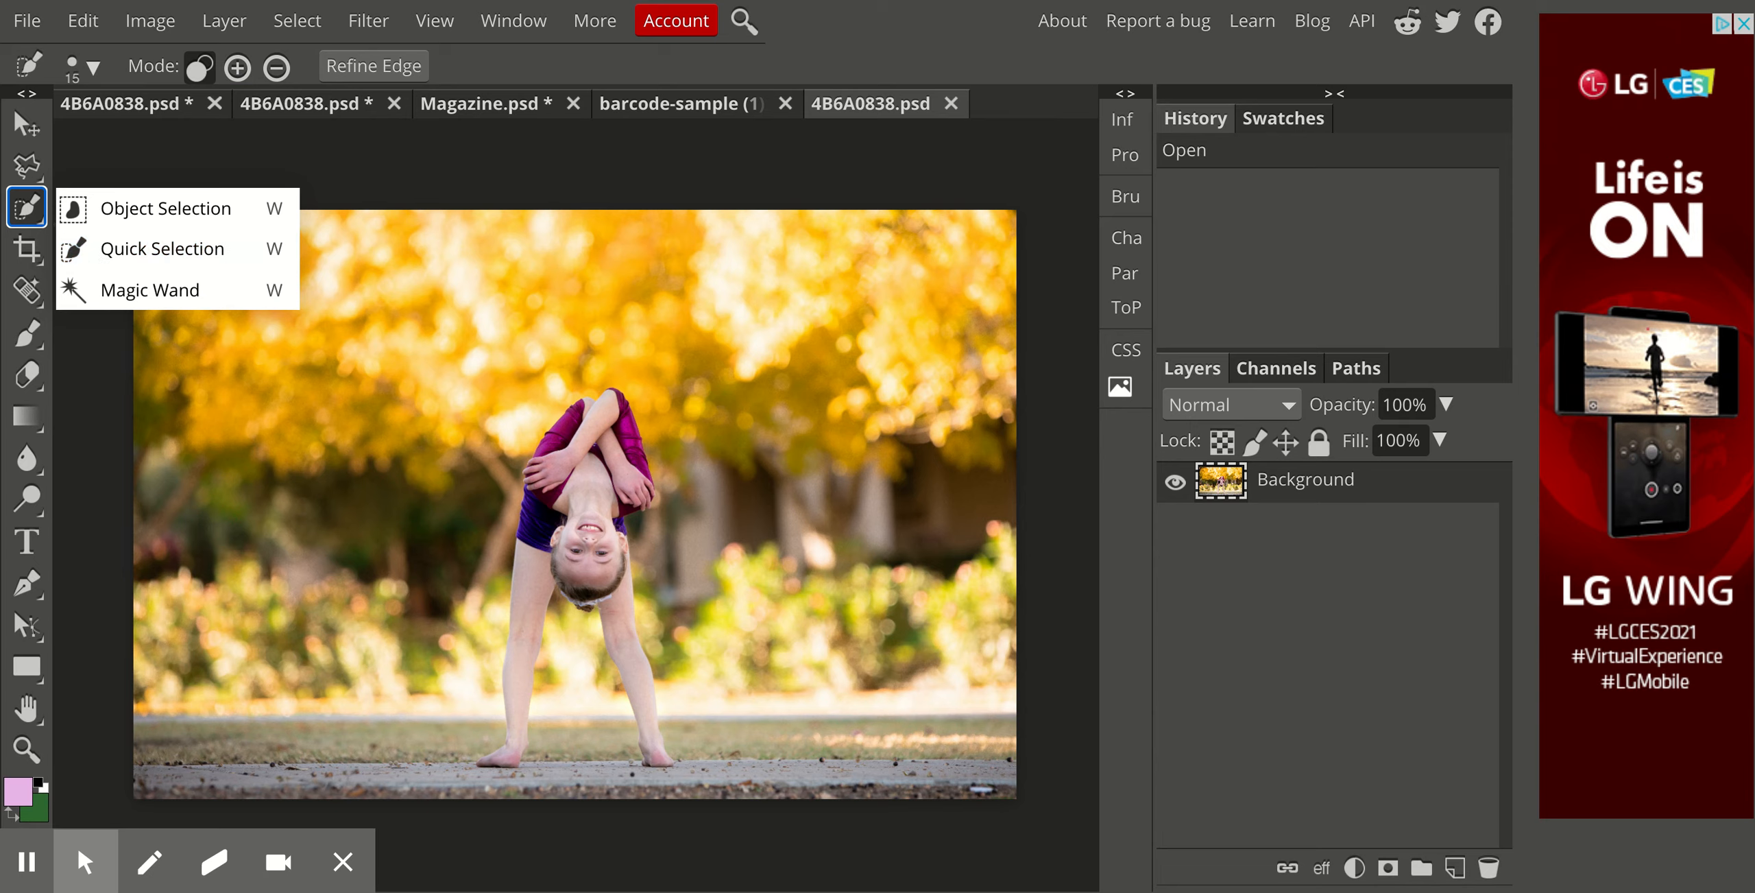
click(238, 68)
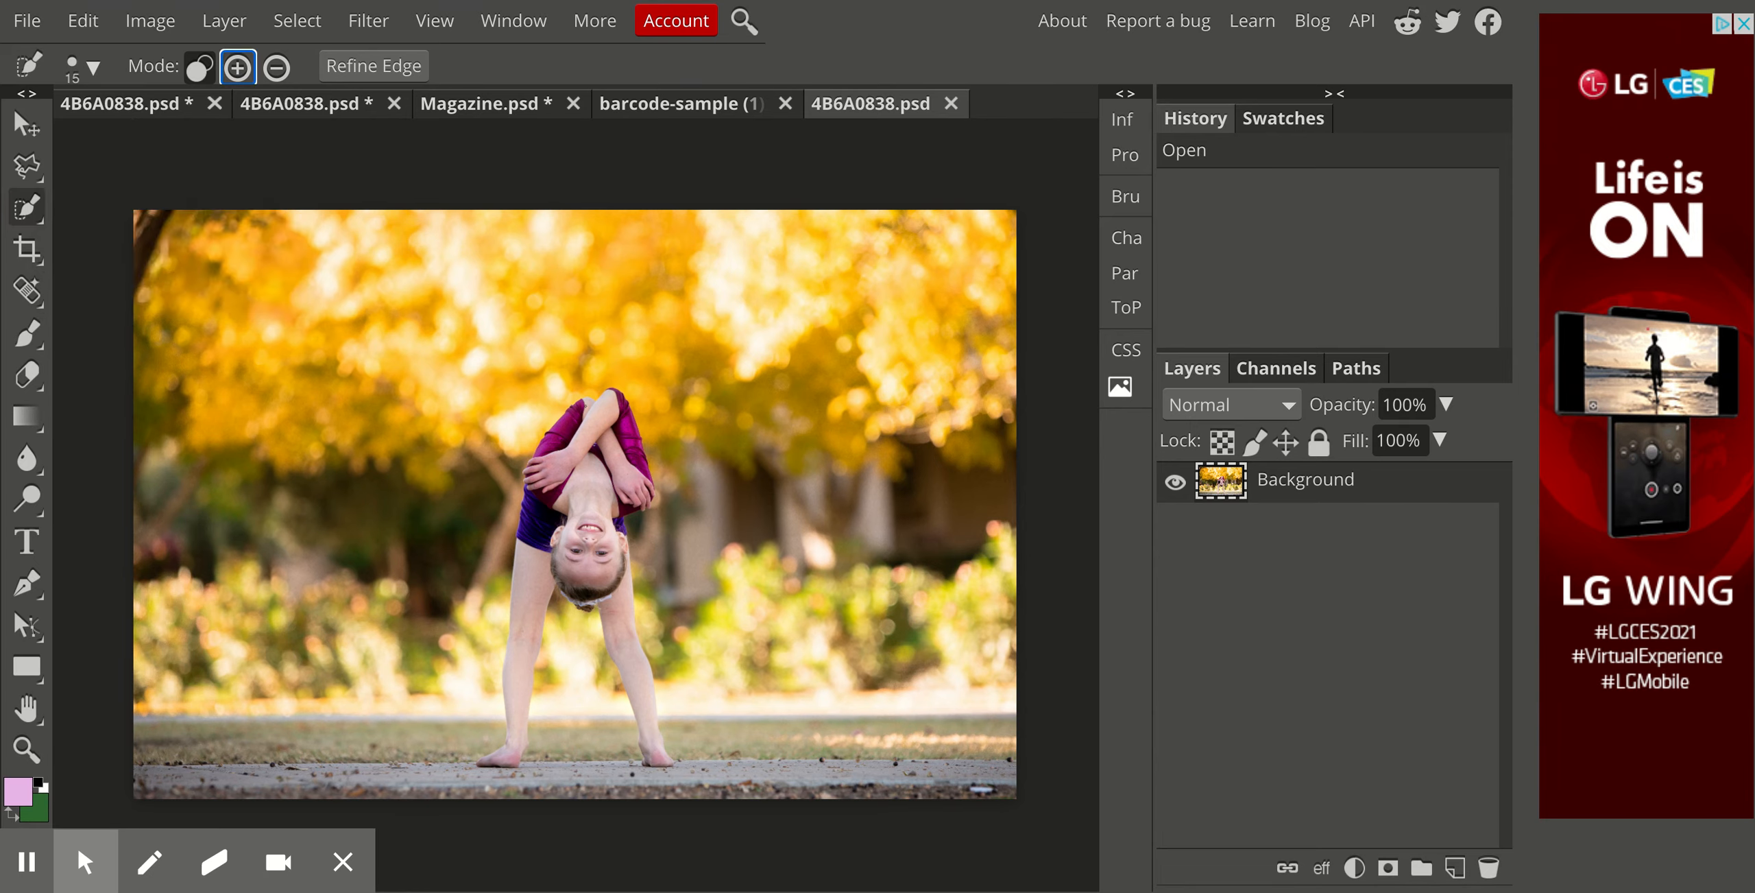
Select the girl's arms, leotard, neck and head with Quick Selection strokes
key(ctrl+plus)
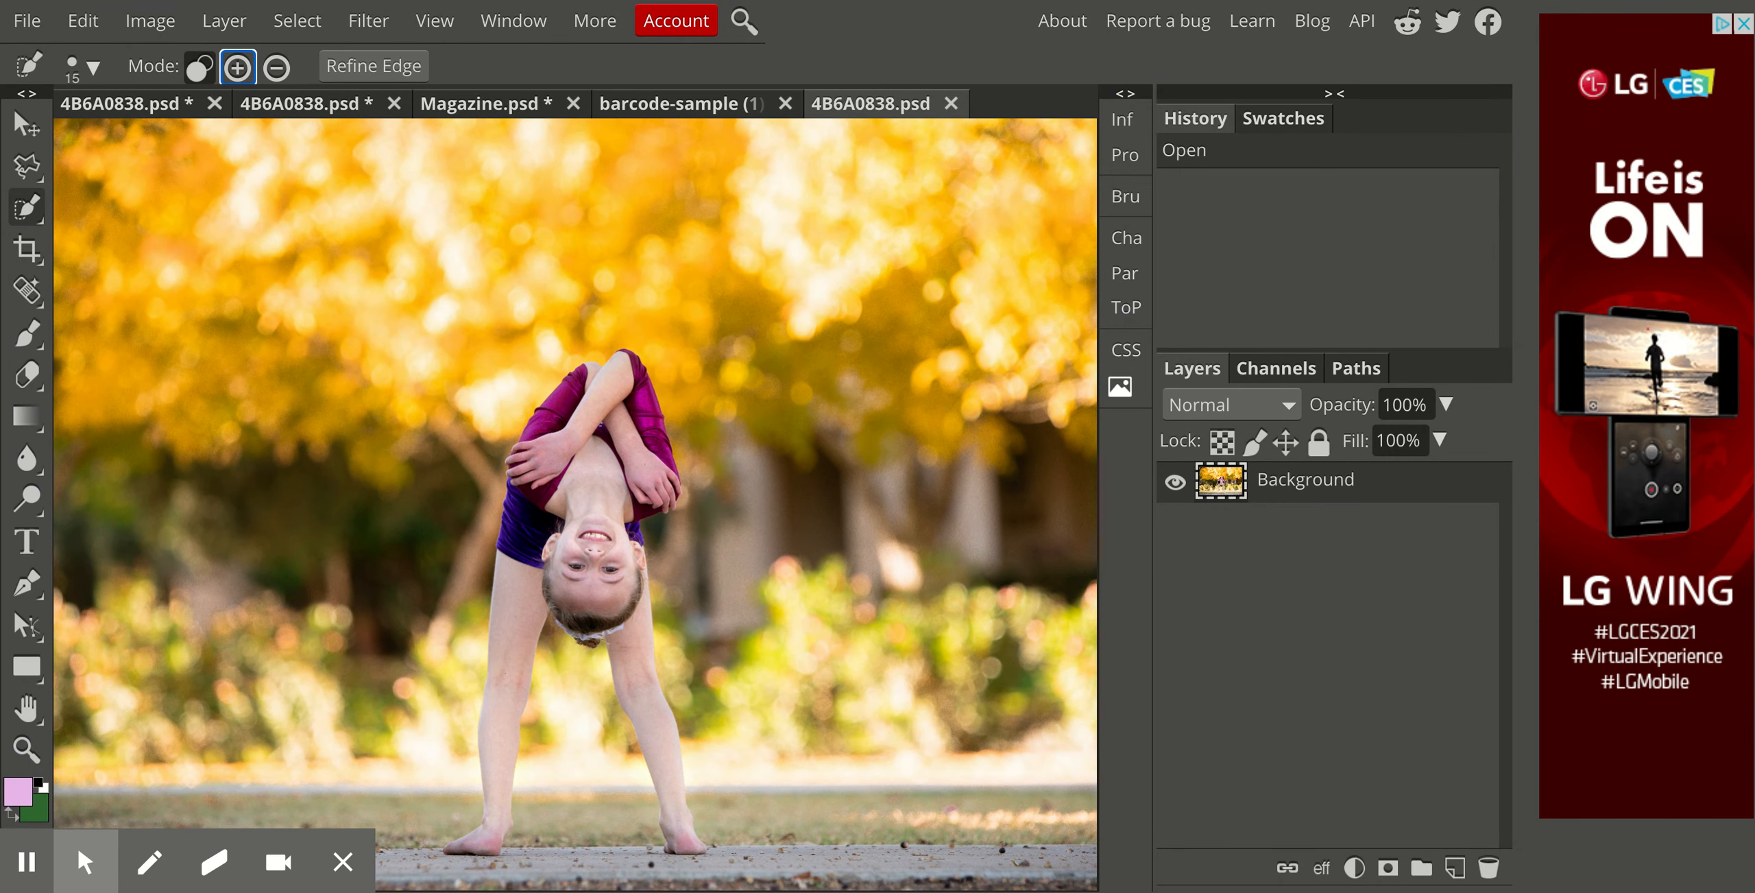
drag(596, 406, 603, 453)
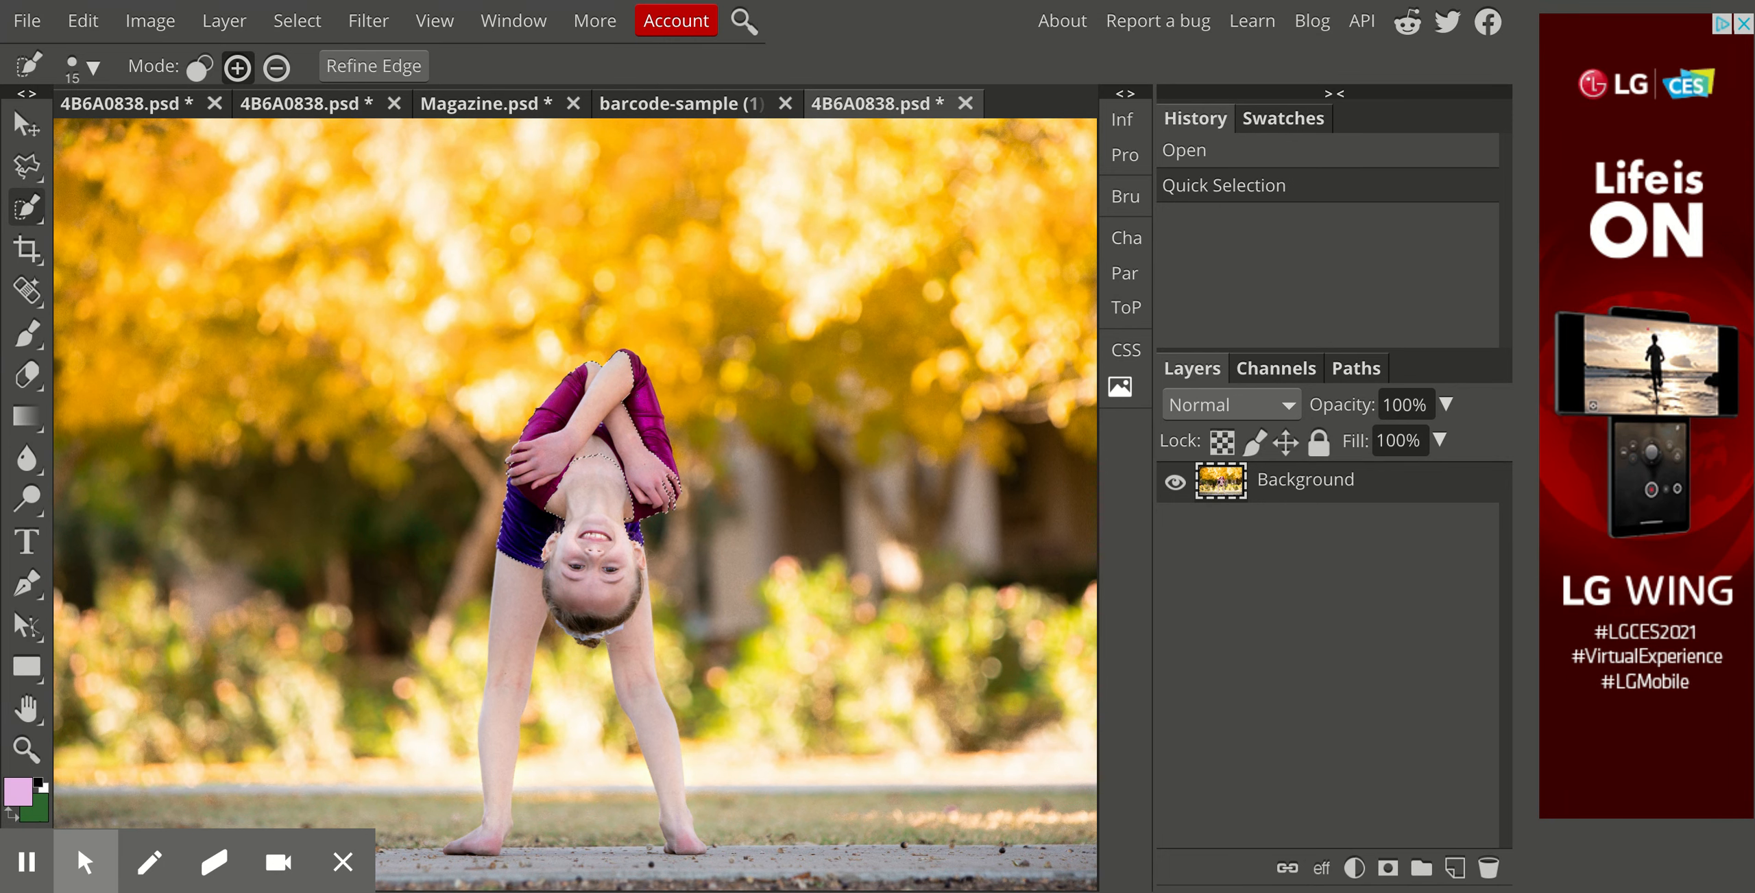
click(643, 399)
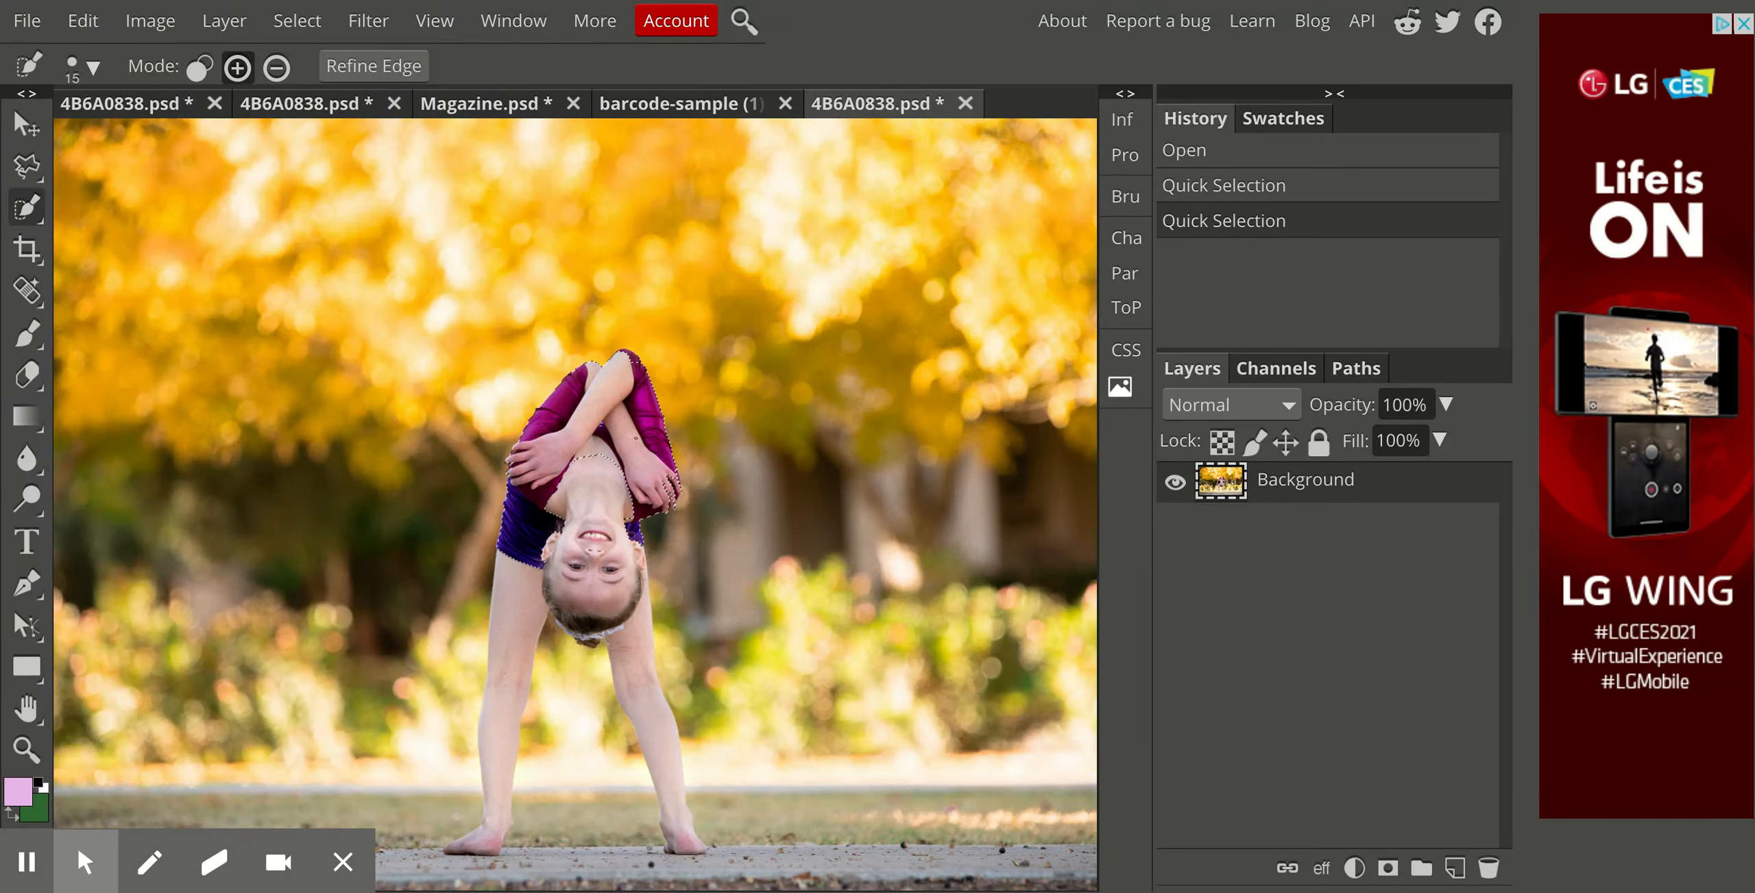
drag(609, 464, 592, 503)
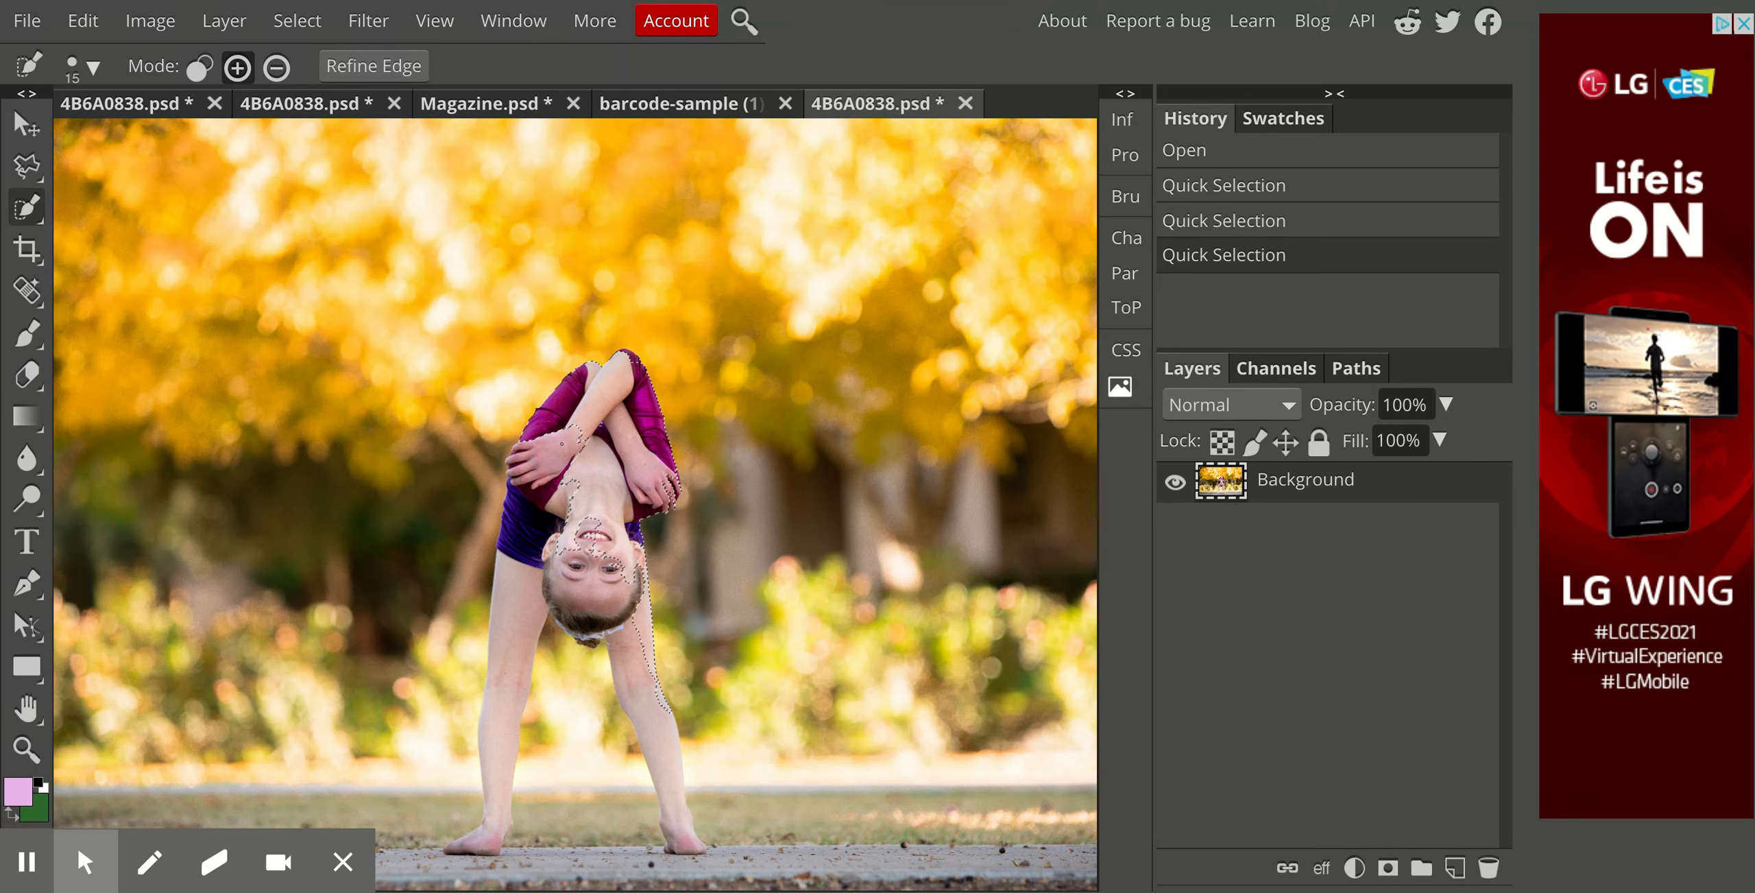
drag(562, 444, 532, 522)
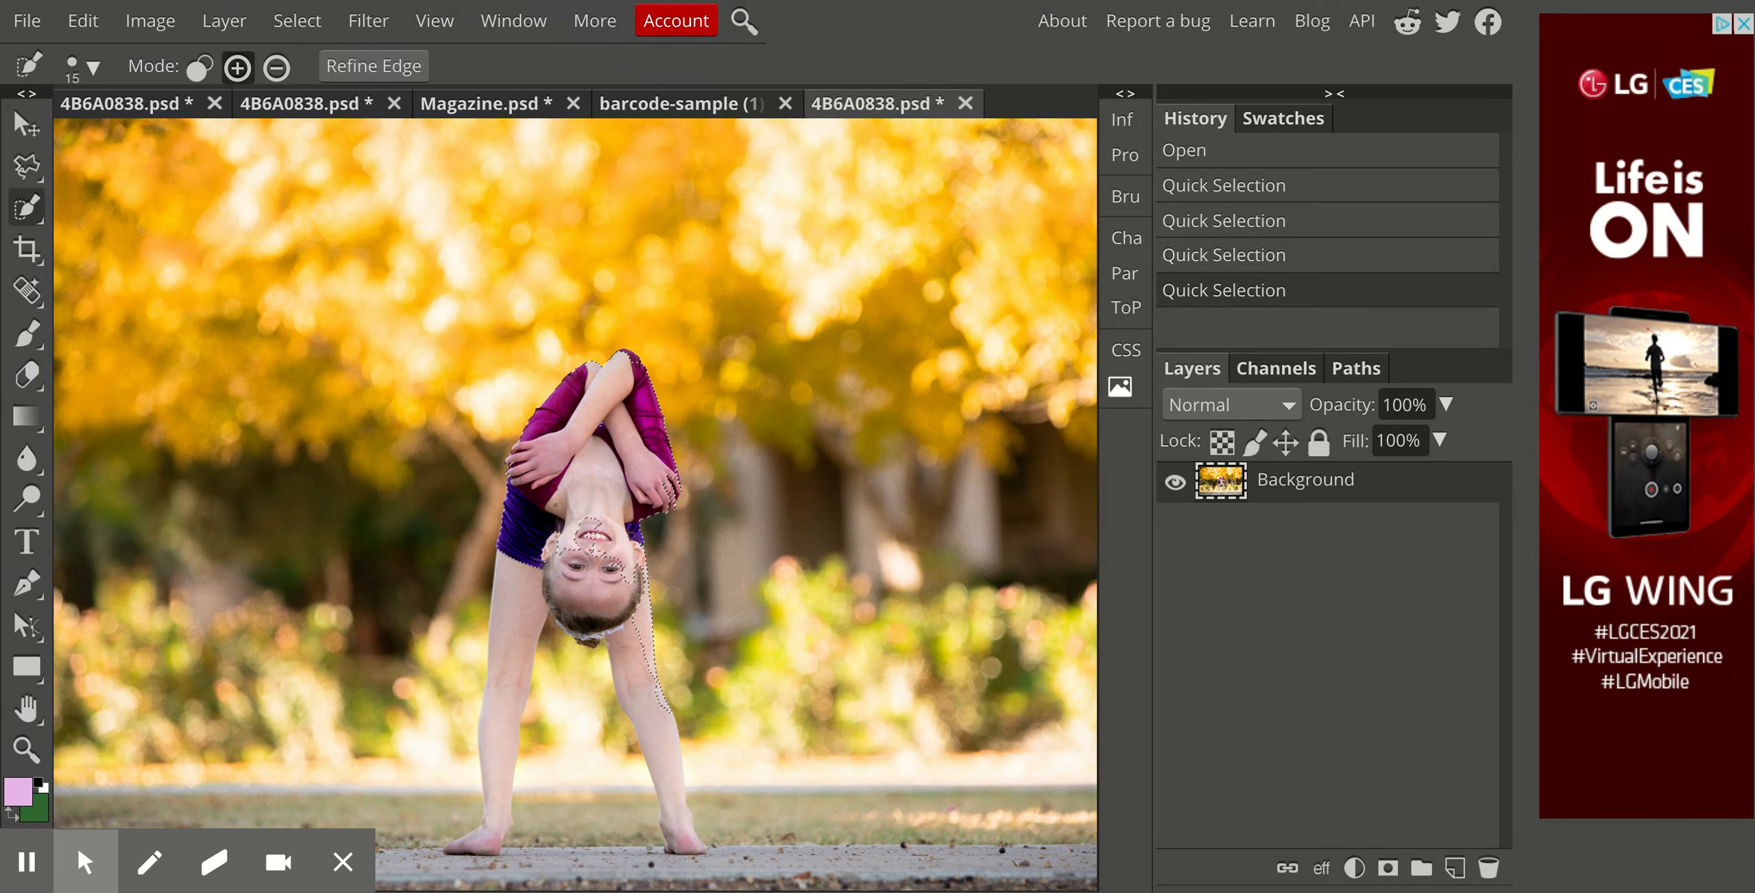
drag(580, 580, 582, 627)
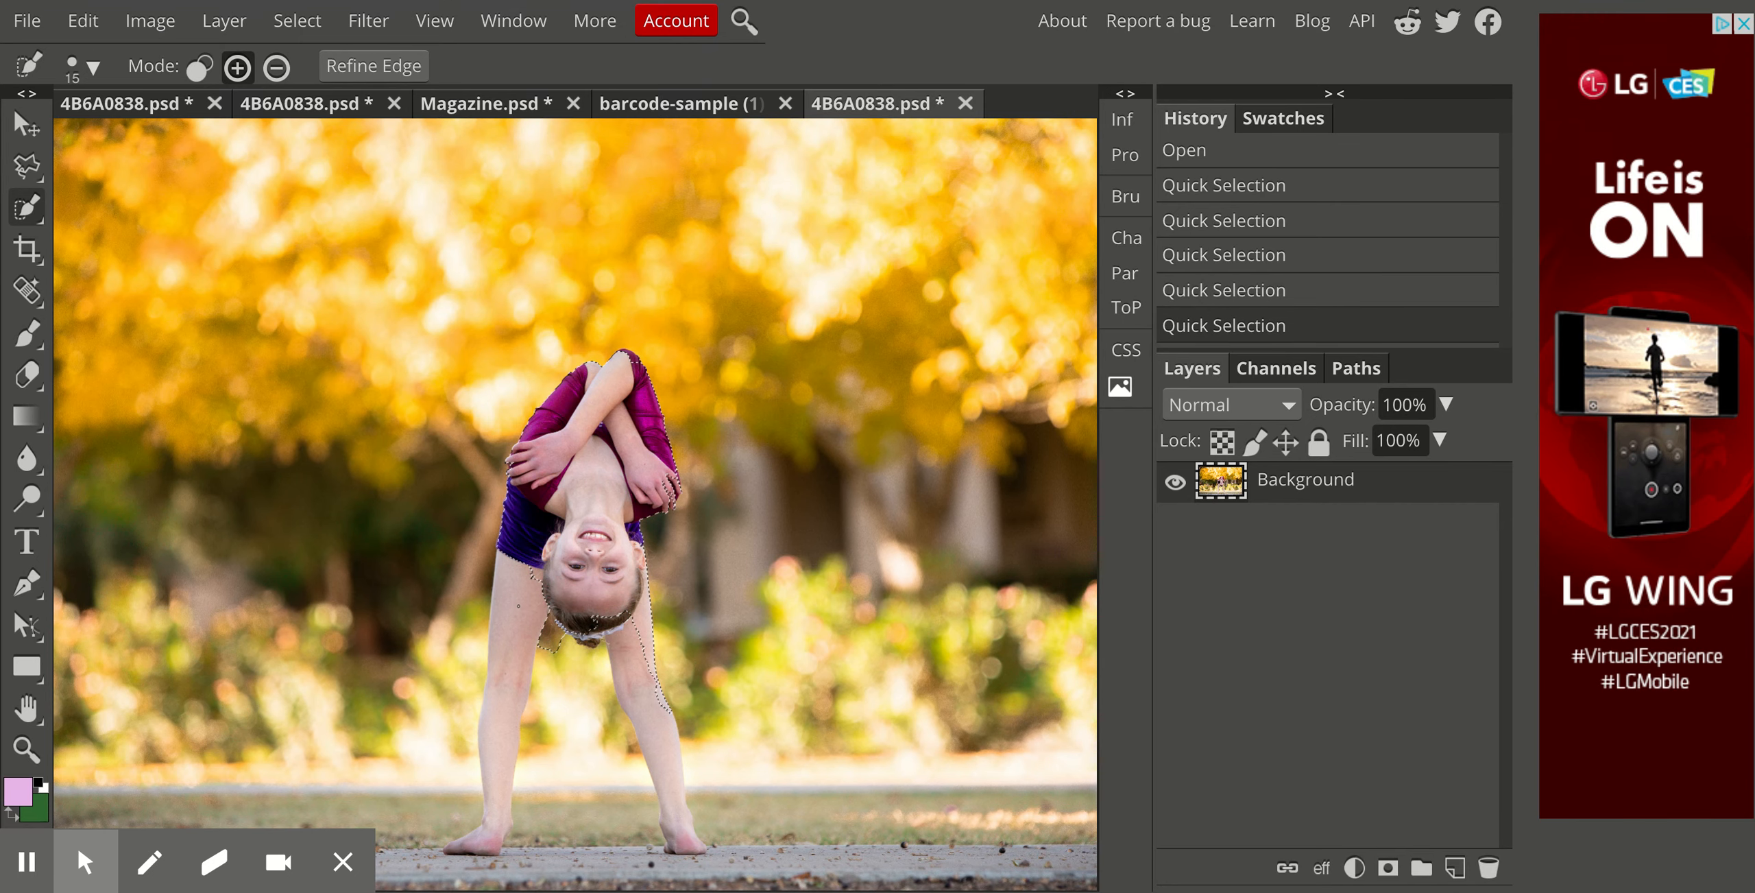
Add both of the girl's legs and feet to the selection, undoing the stray last stroke by her hand
drag(508, 659, 500, 793)
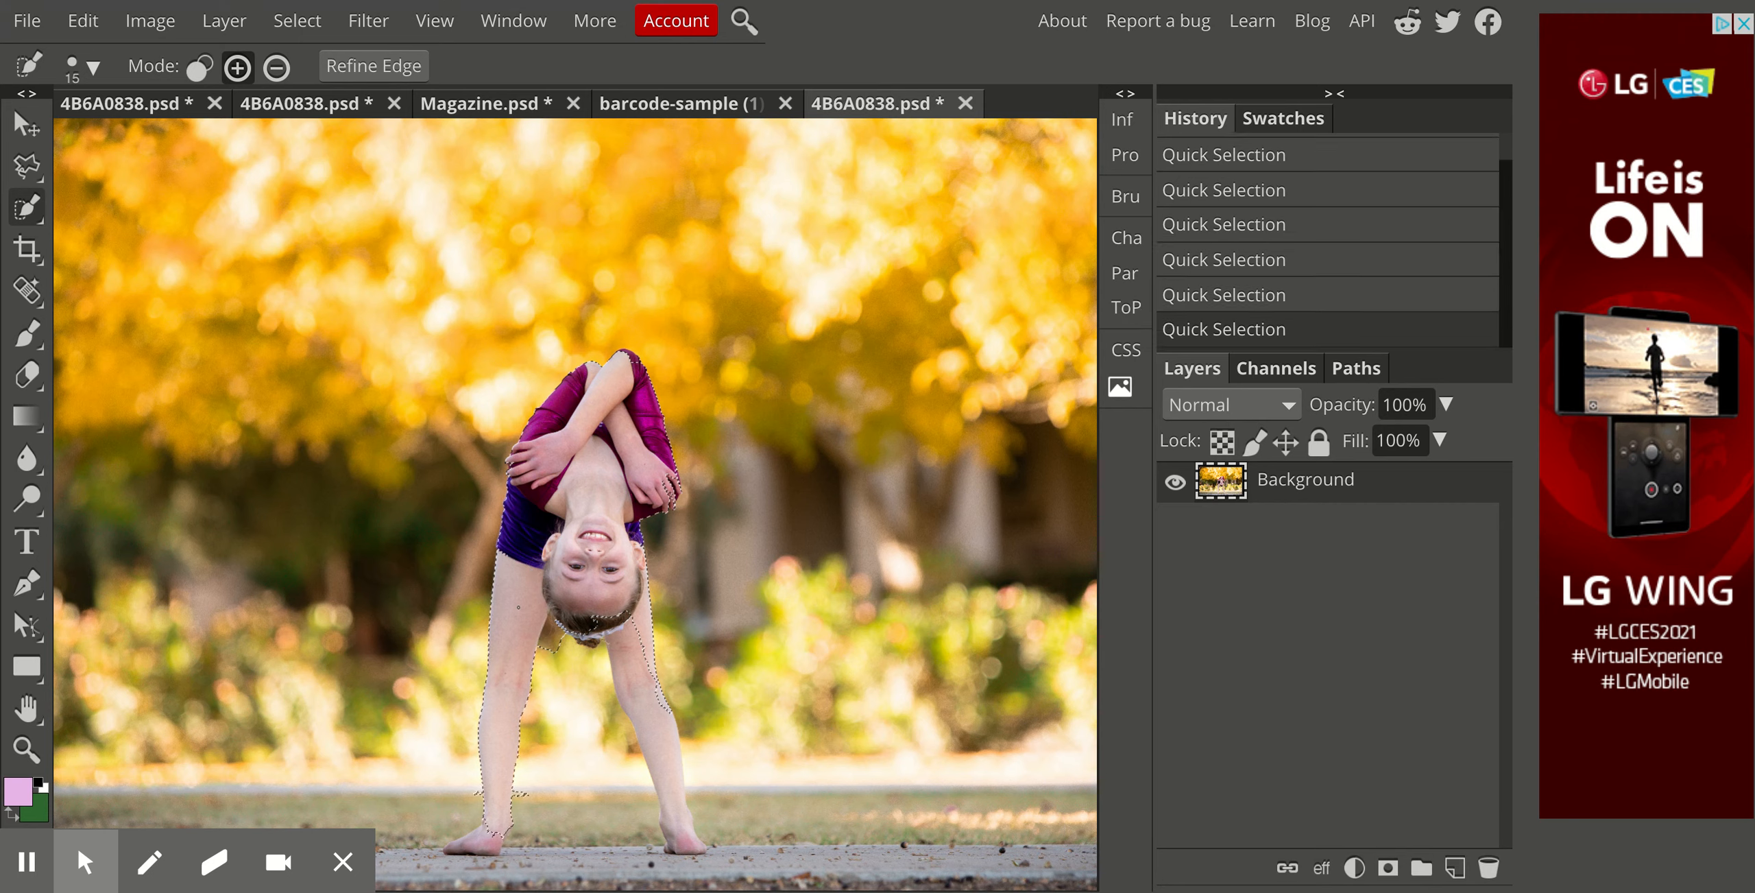
click(645, 700)
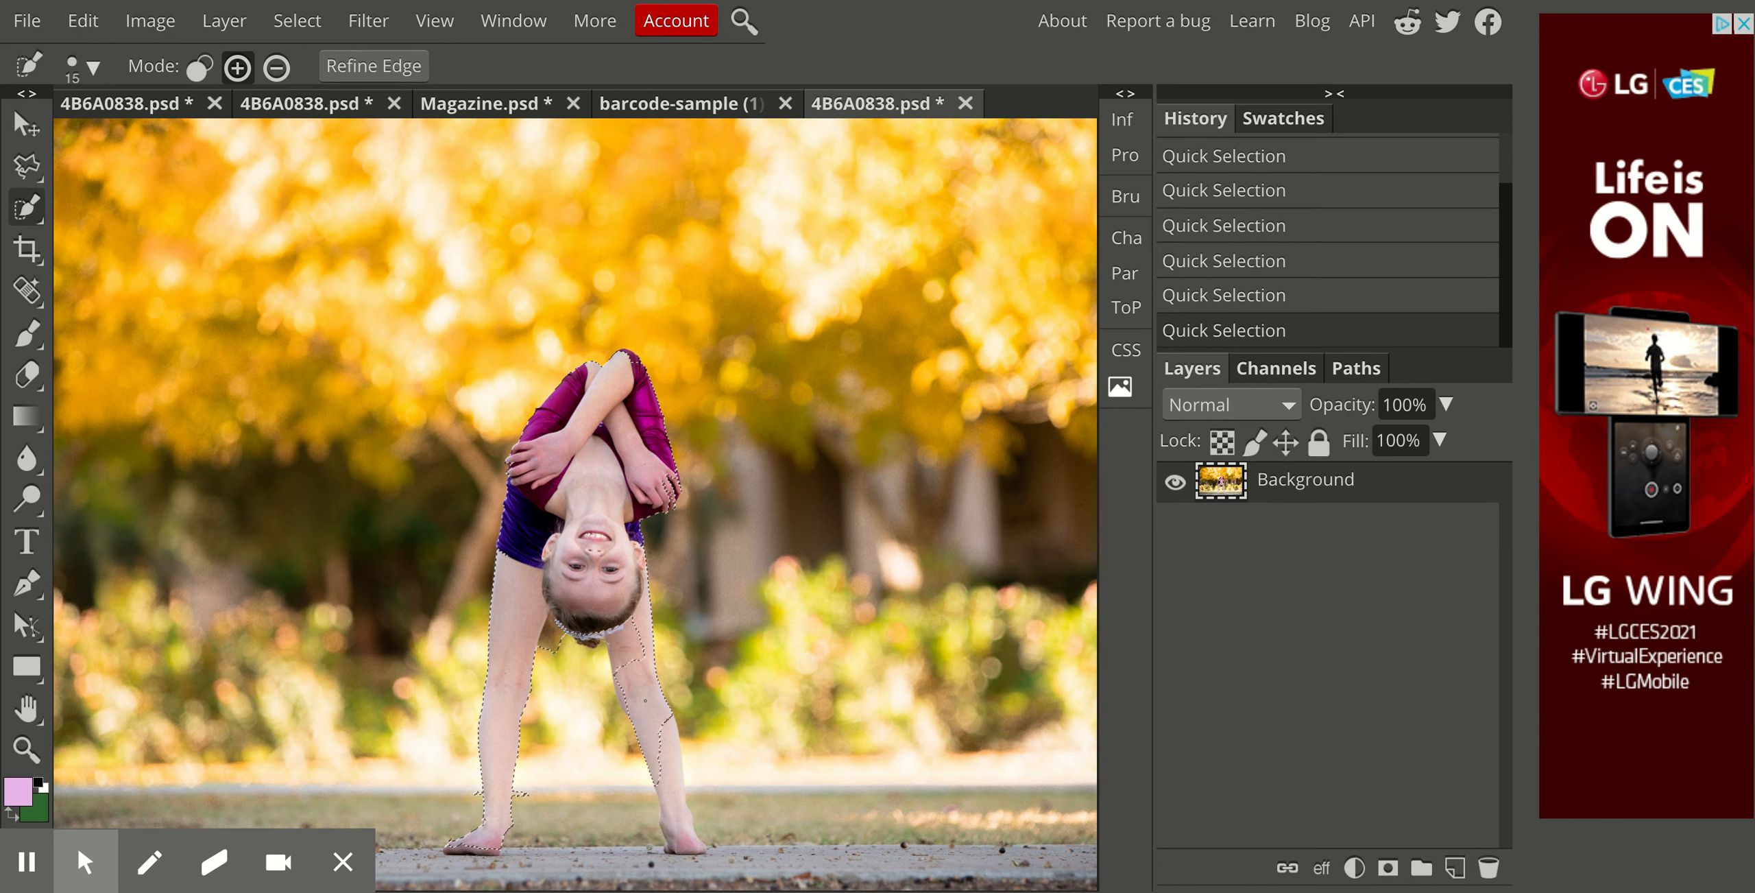
click(668, 762)
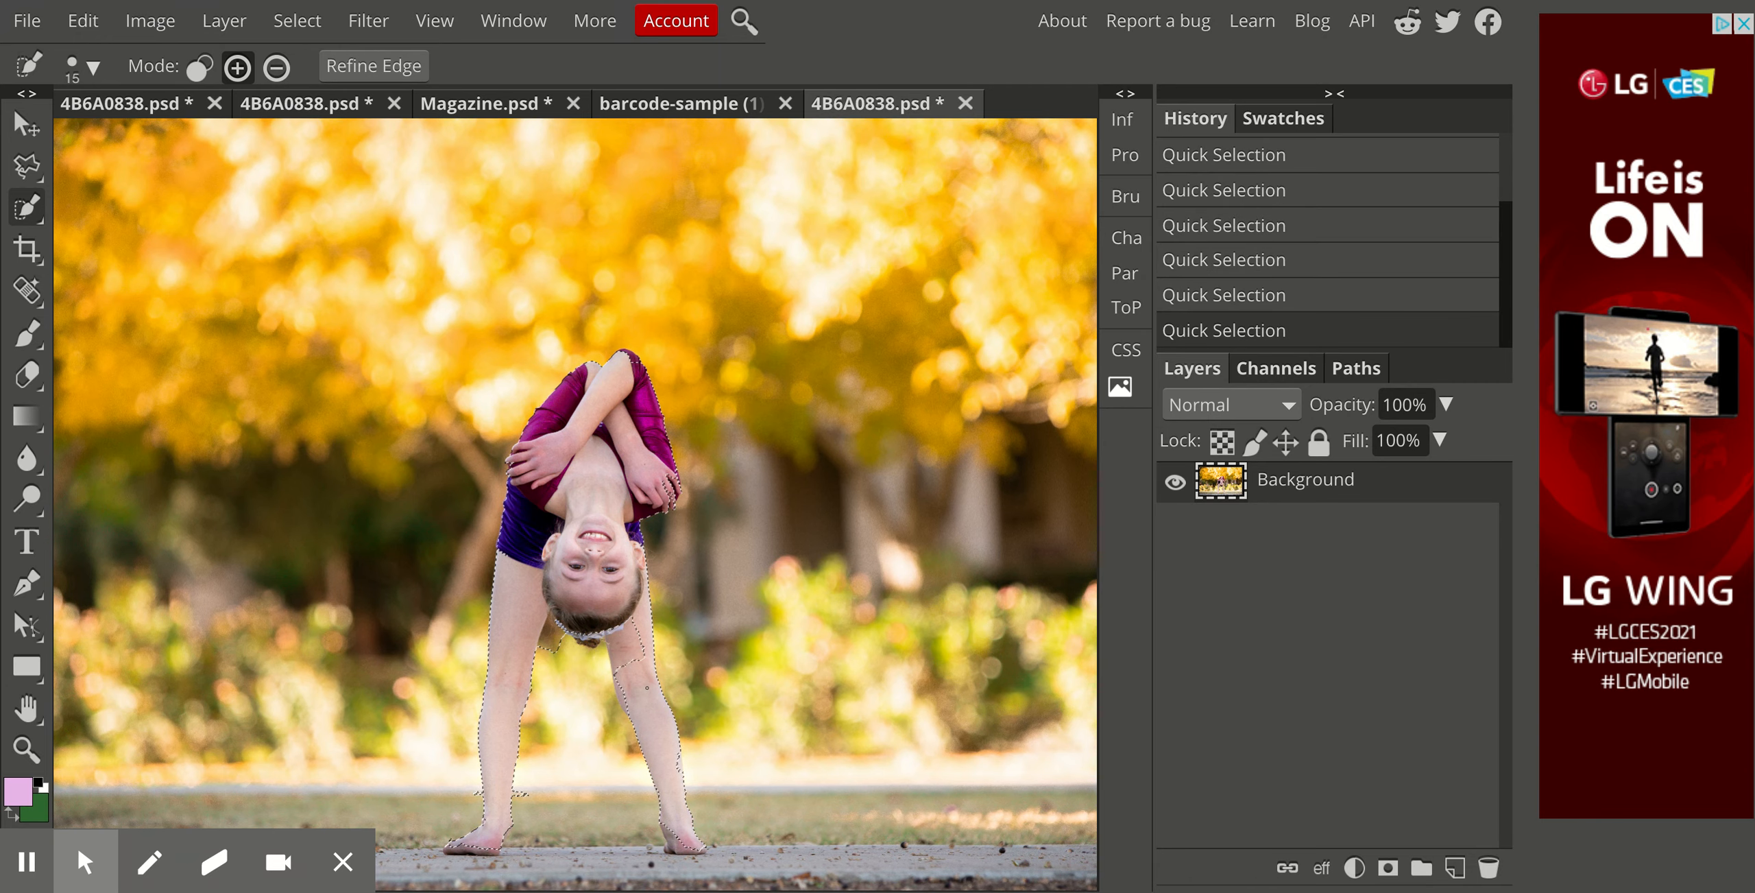
click(625, 639)
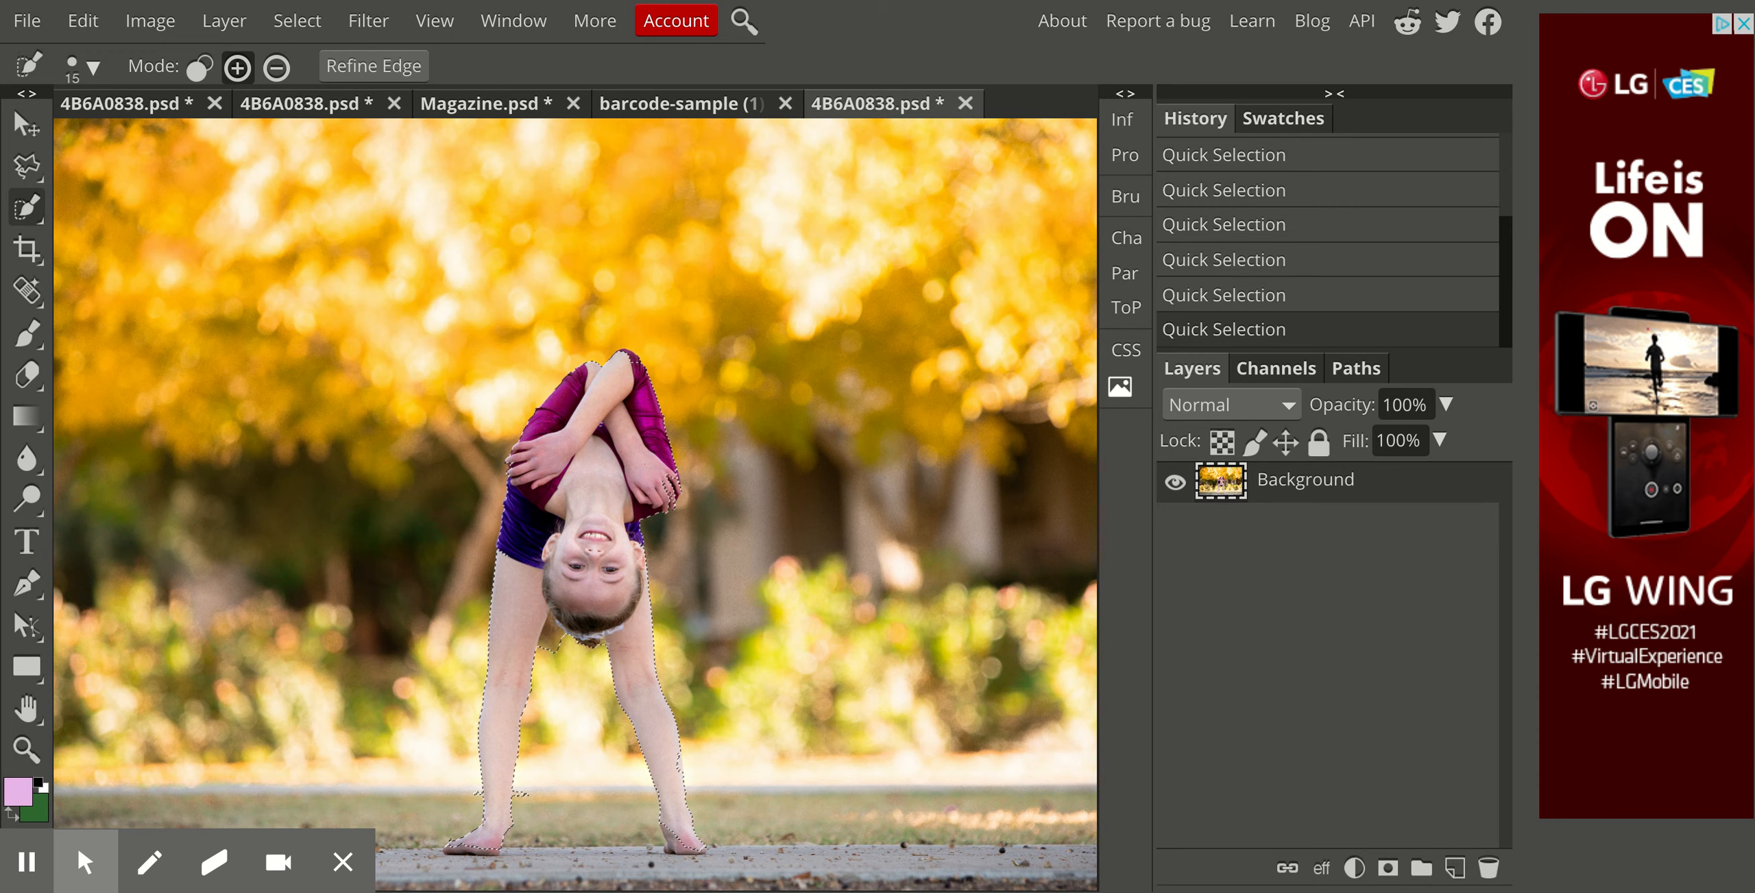
click(676, 845)
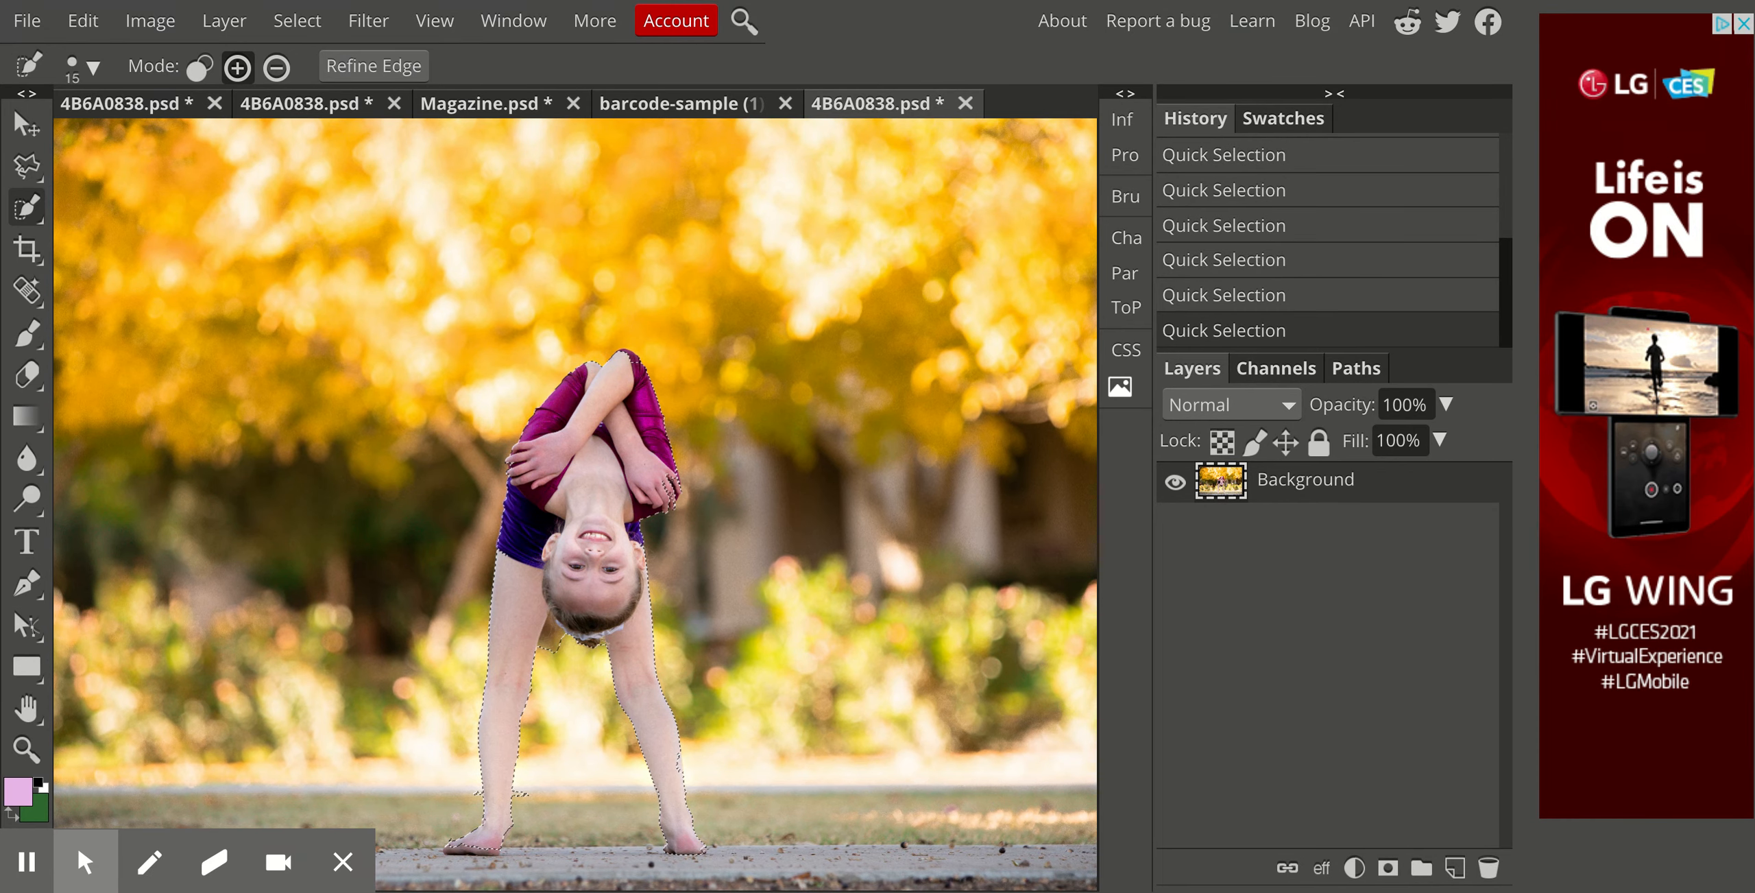
click(659, 503)
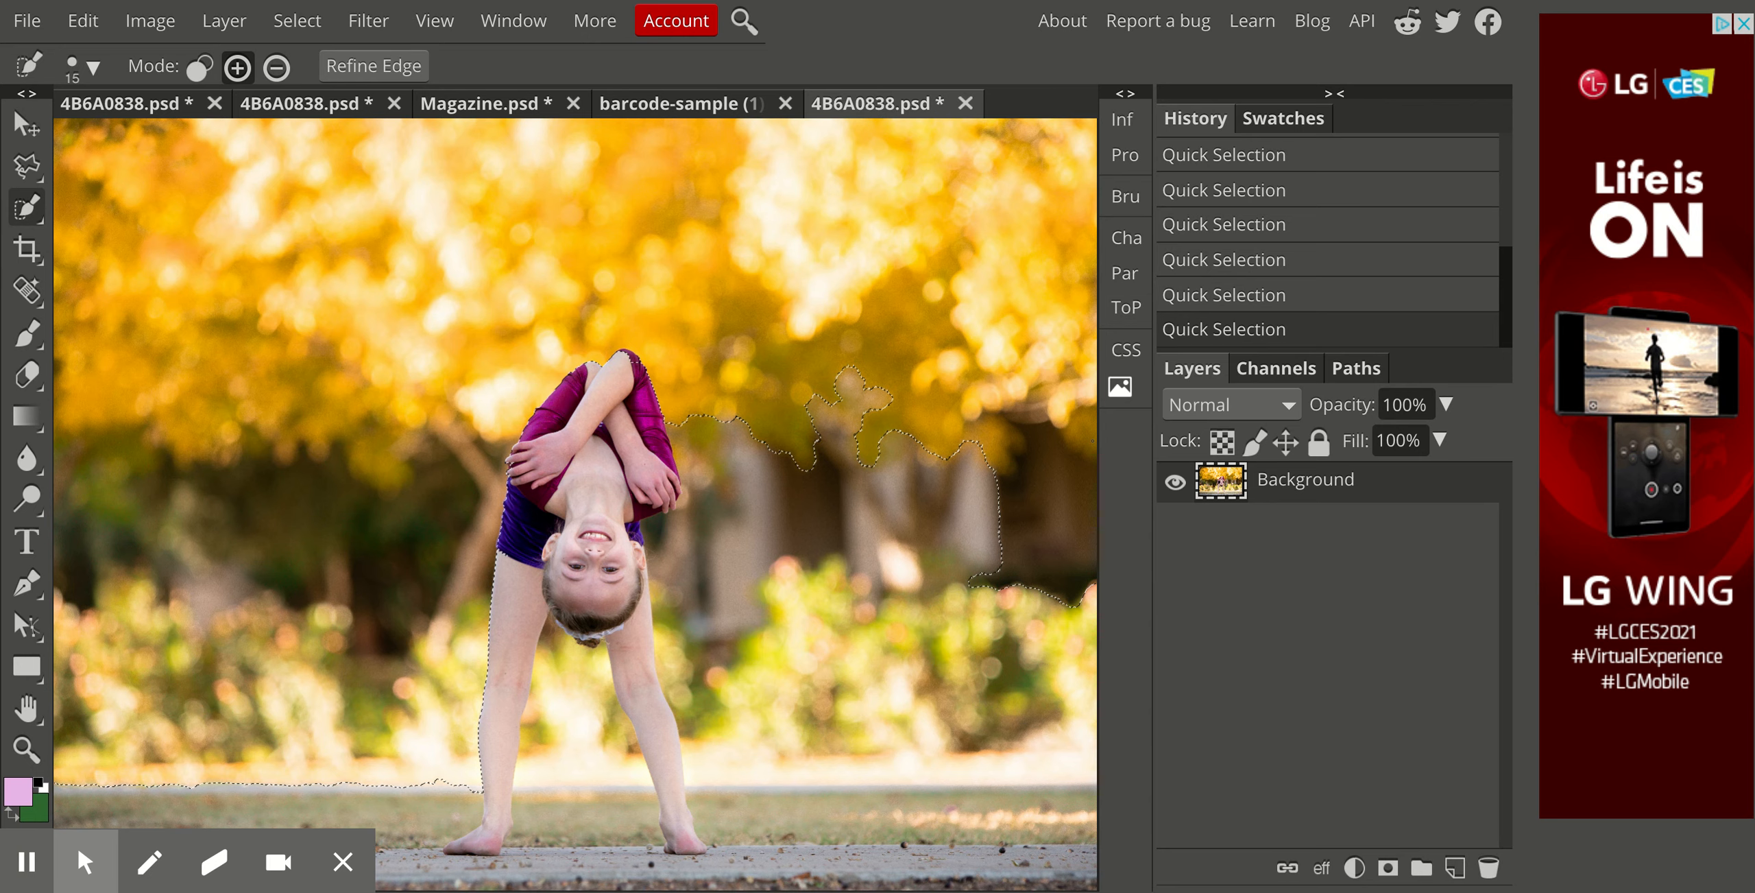
key(ctrl+z)
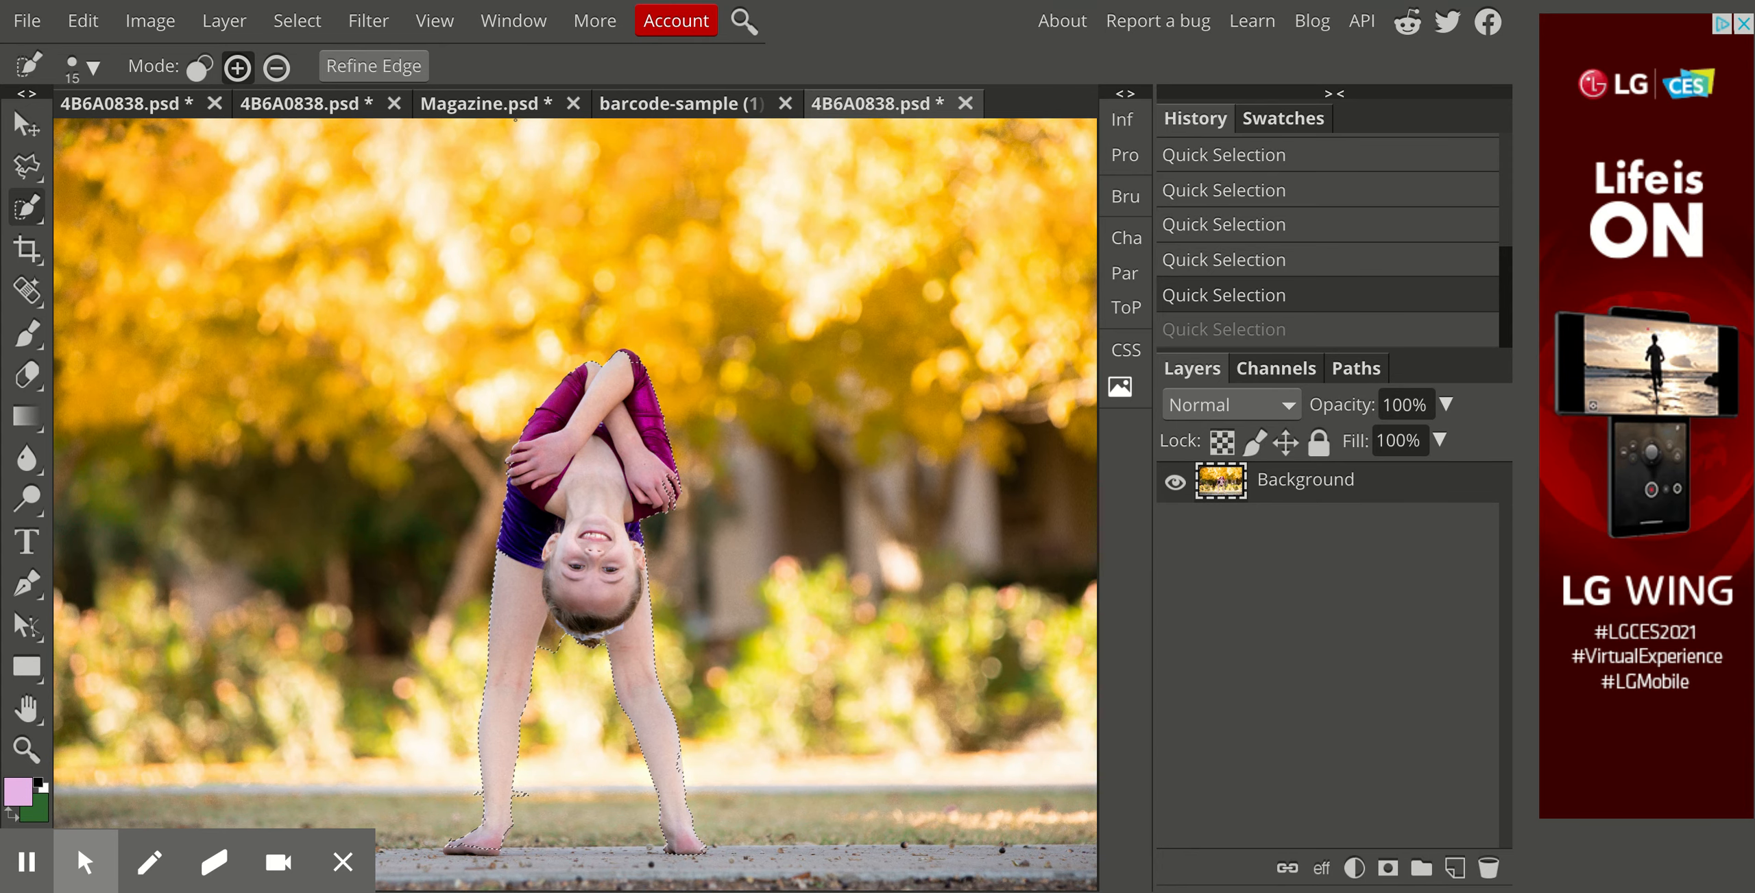
Open Refine Edge for the selection and preview the cutout on transparent, white and black backgrounds, ending on black
click(389, 63)
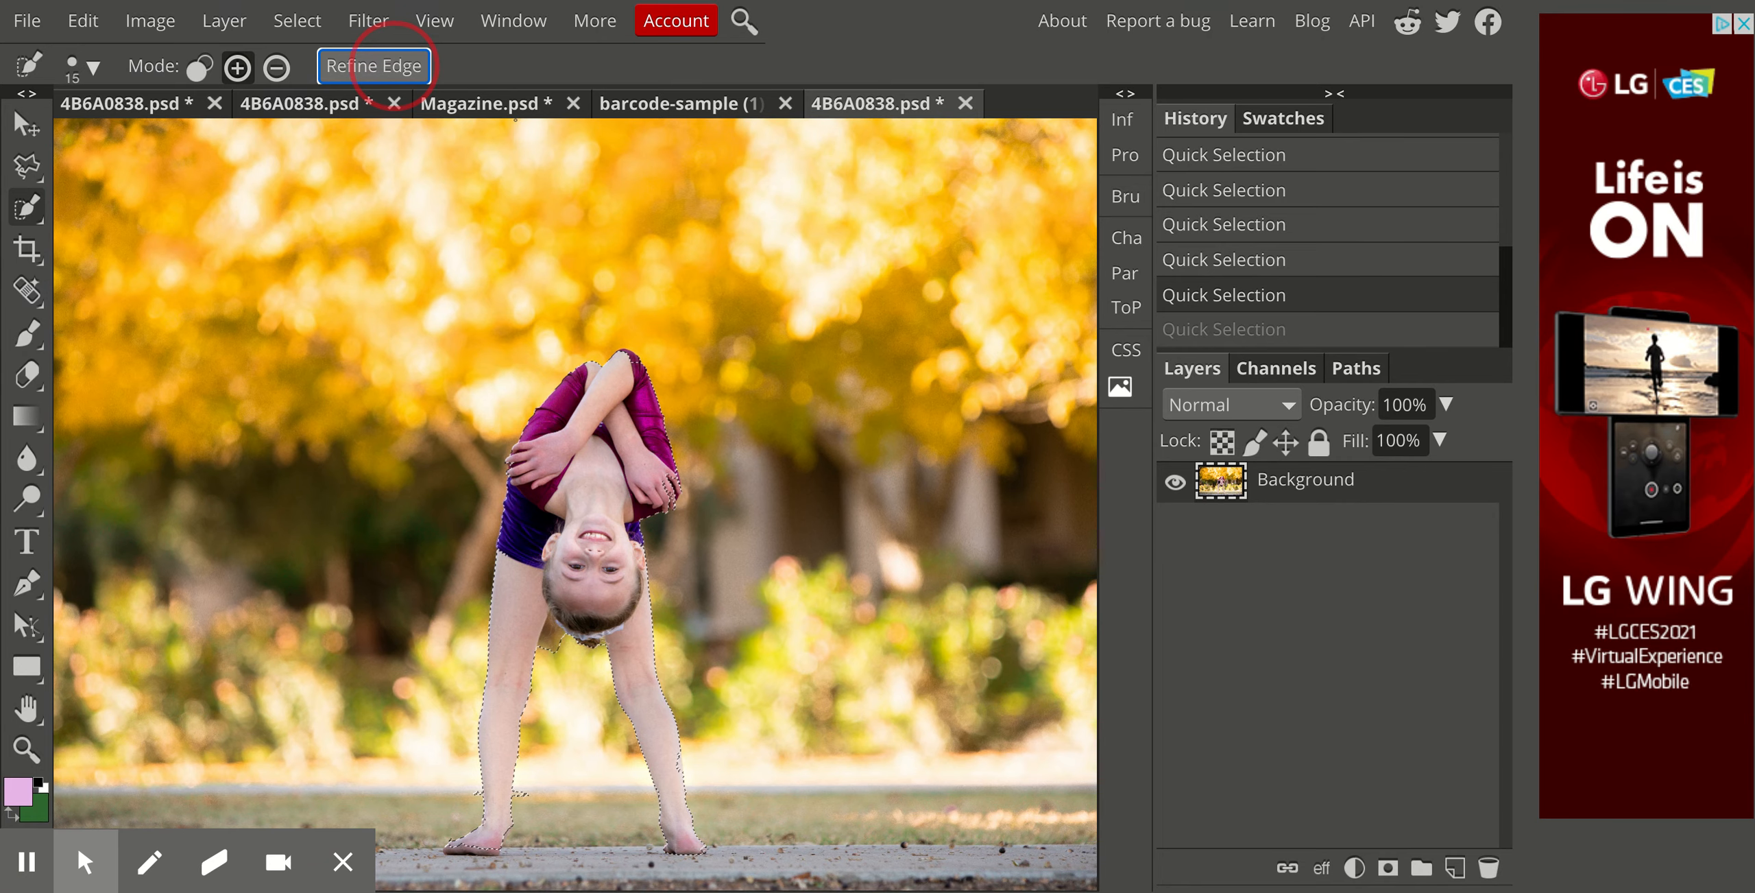
click(384, 66)
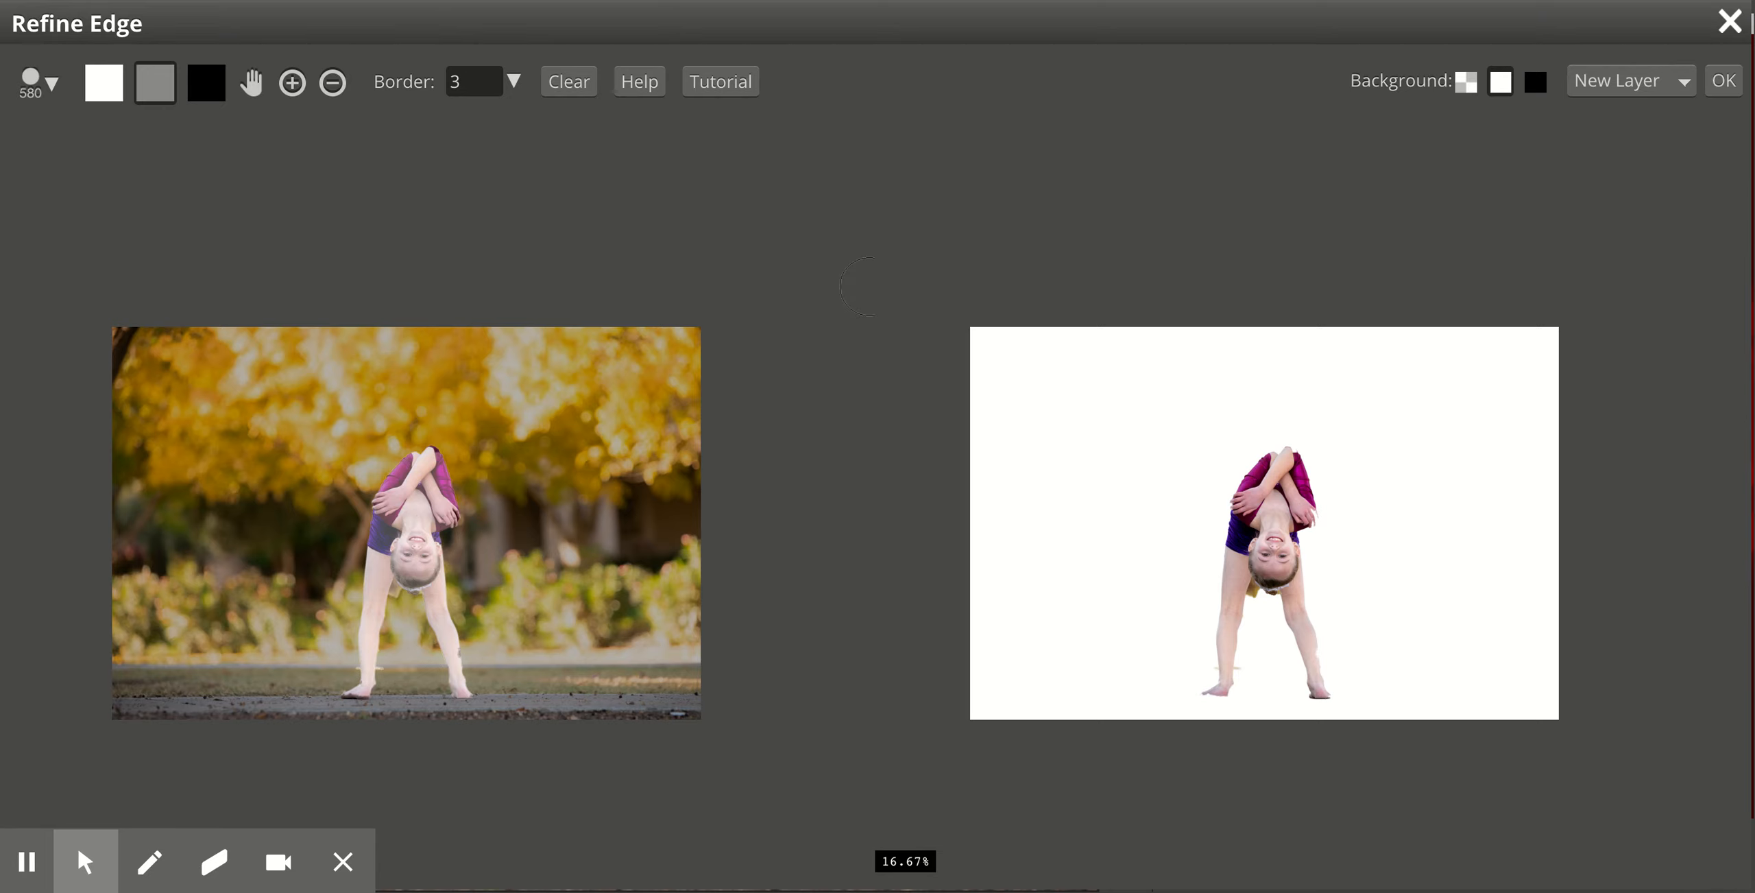
click(1466, 82)
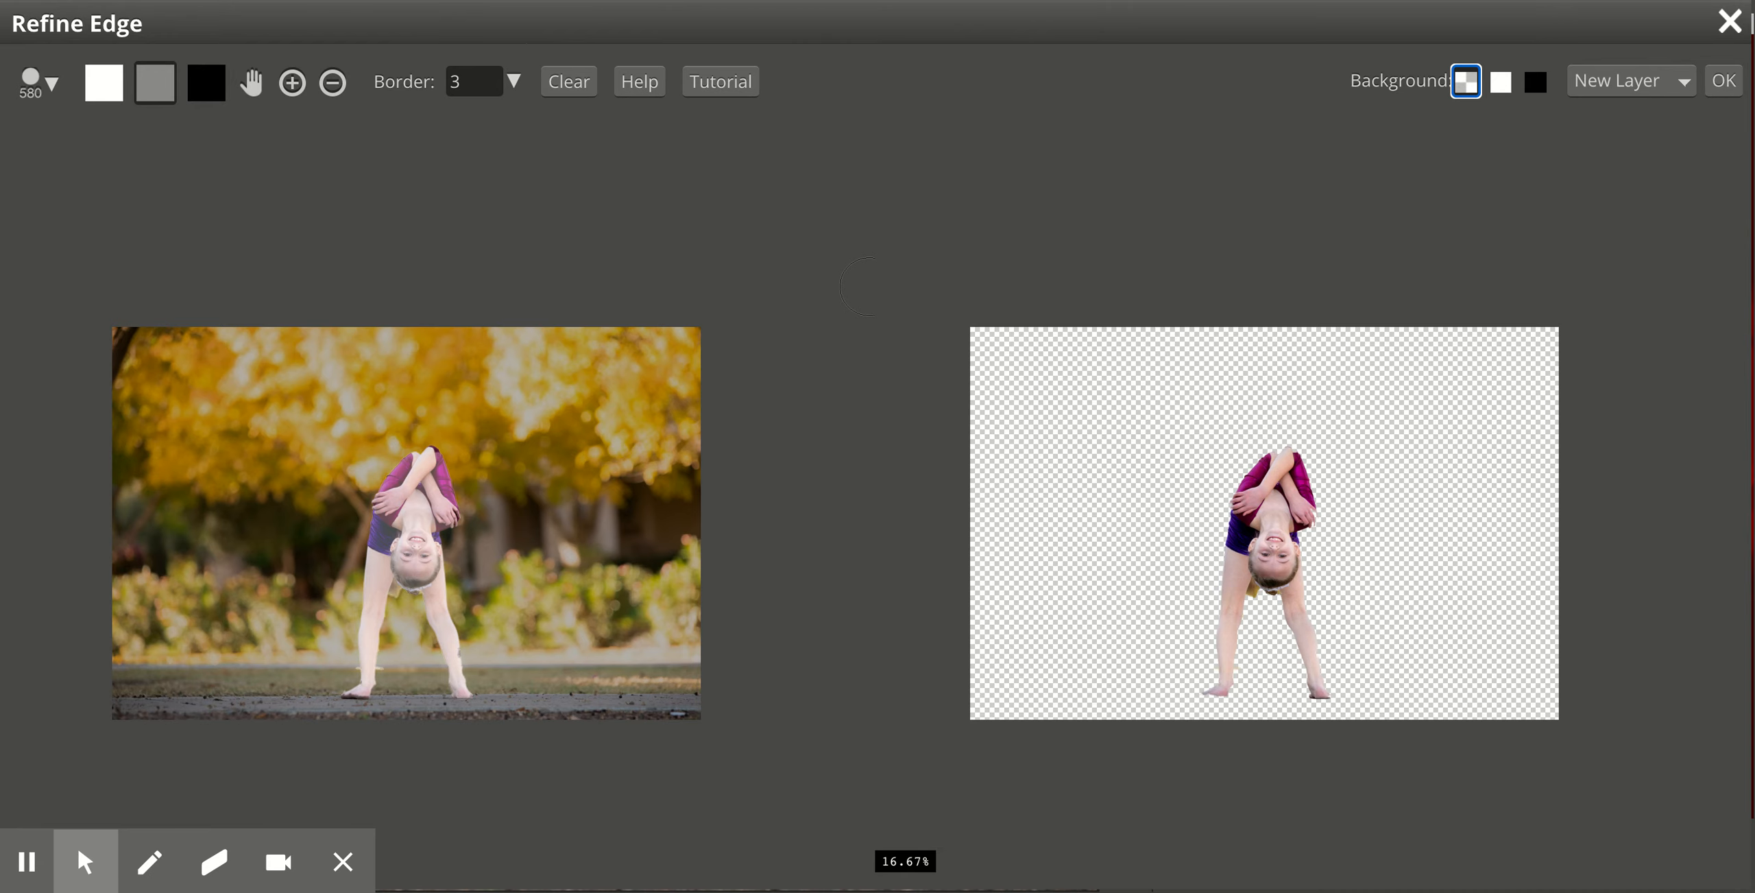
click(1501, 82)
click(1536, 81)
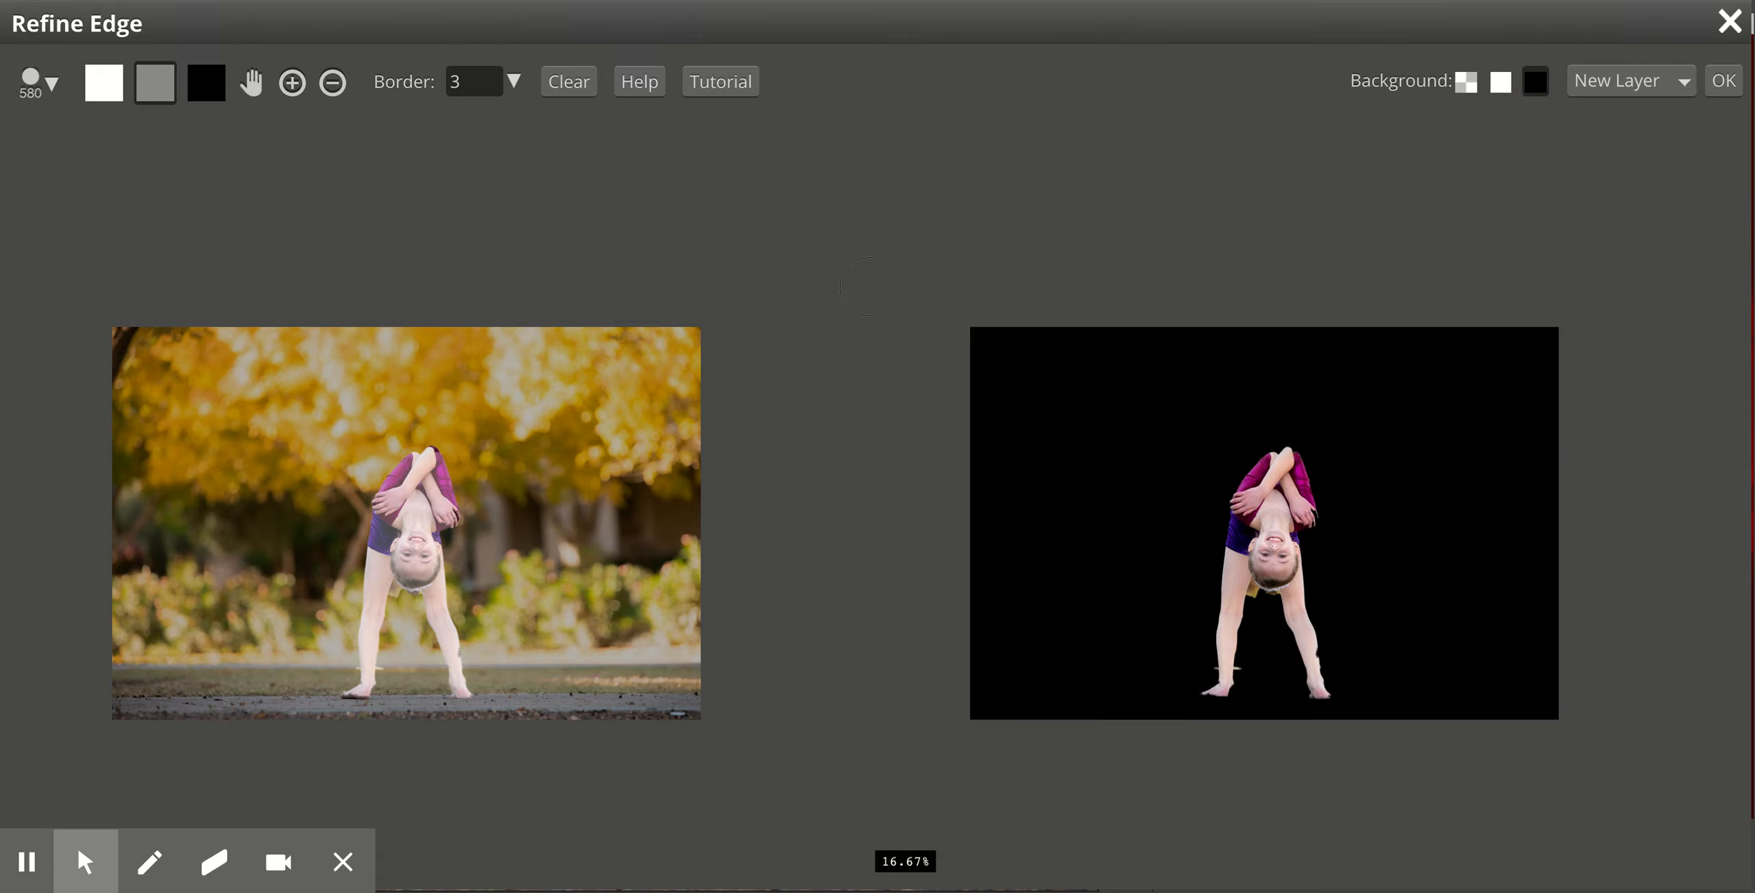
scroll(868, 286, up, 1)
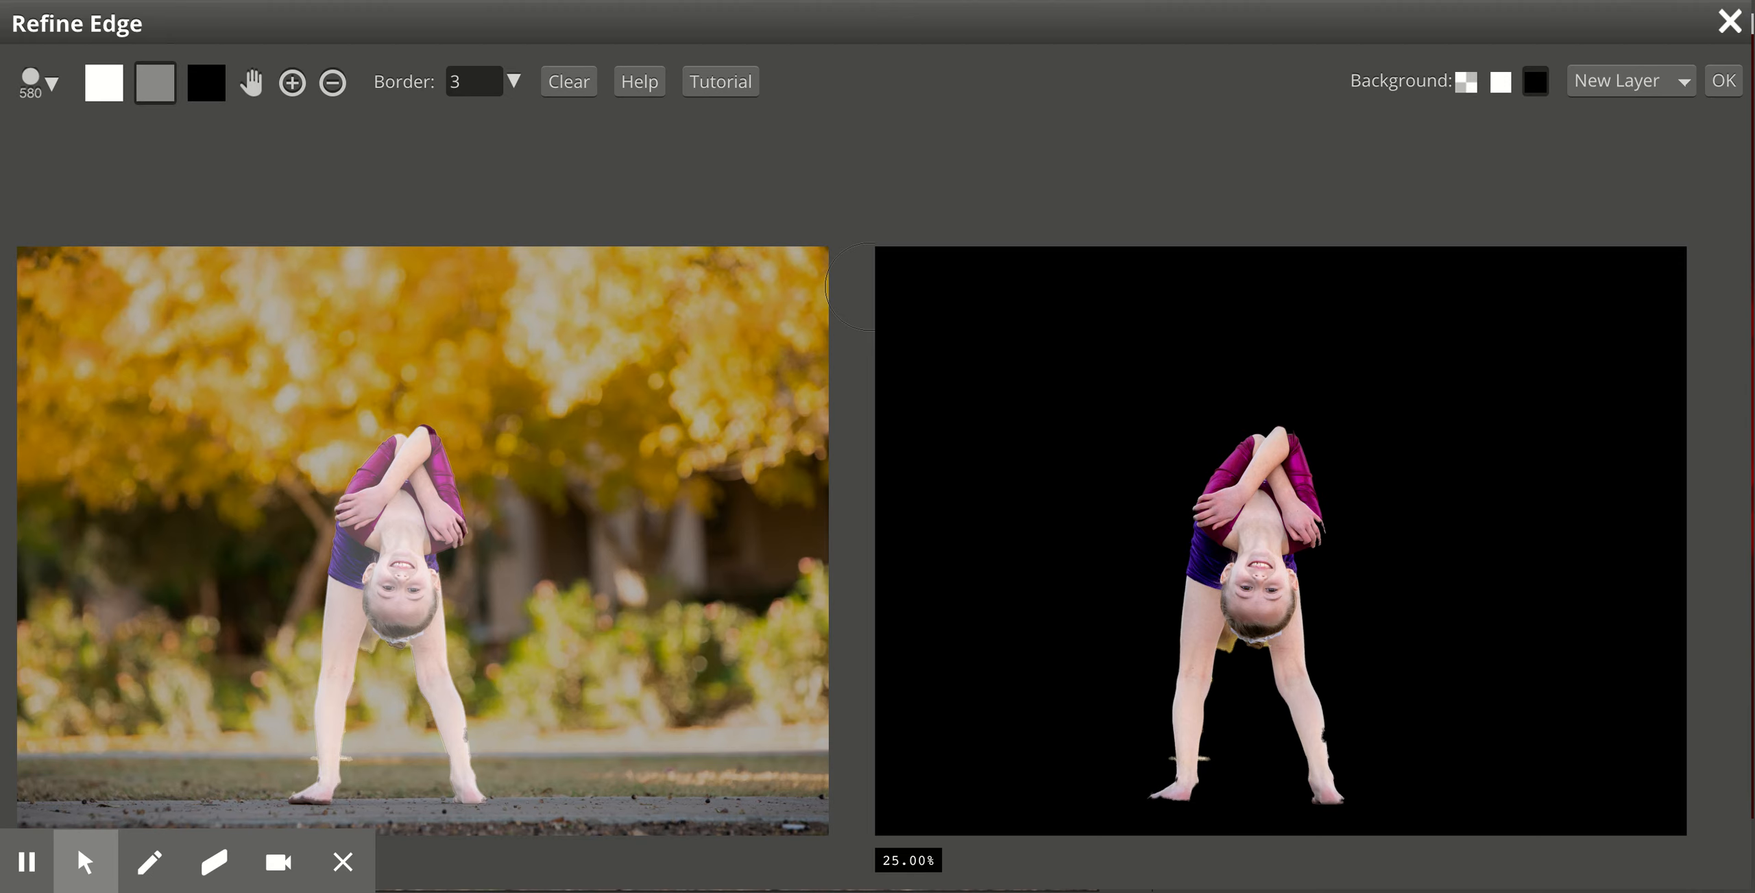
click(1501, 81)
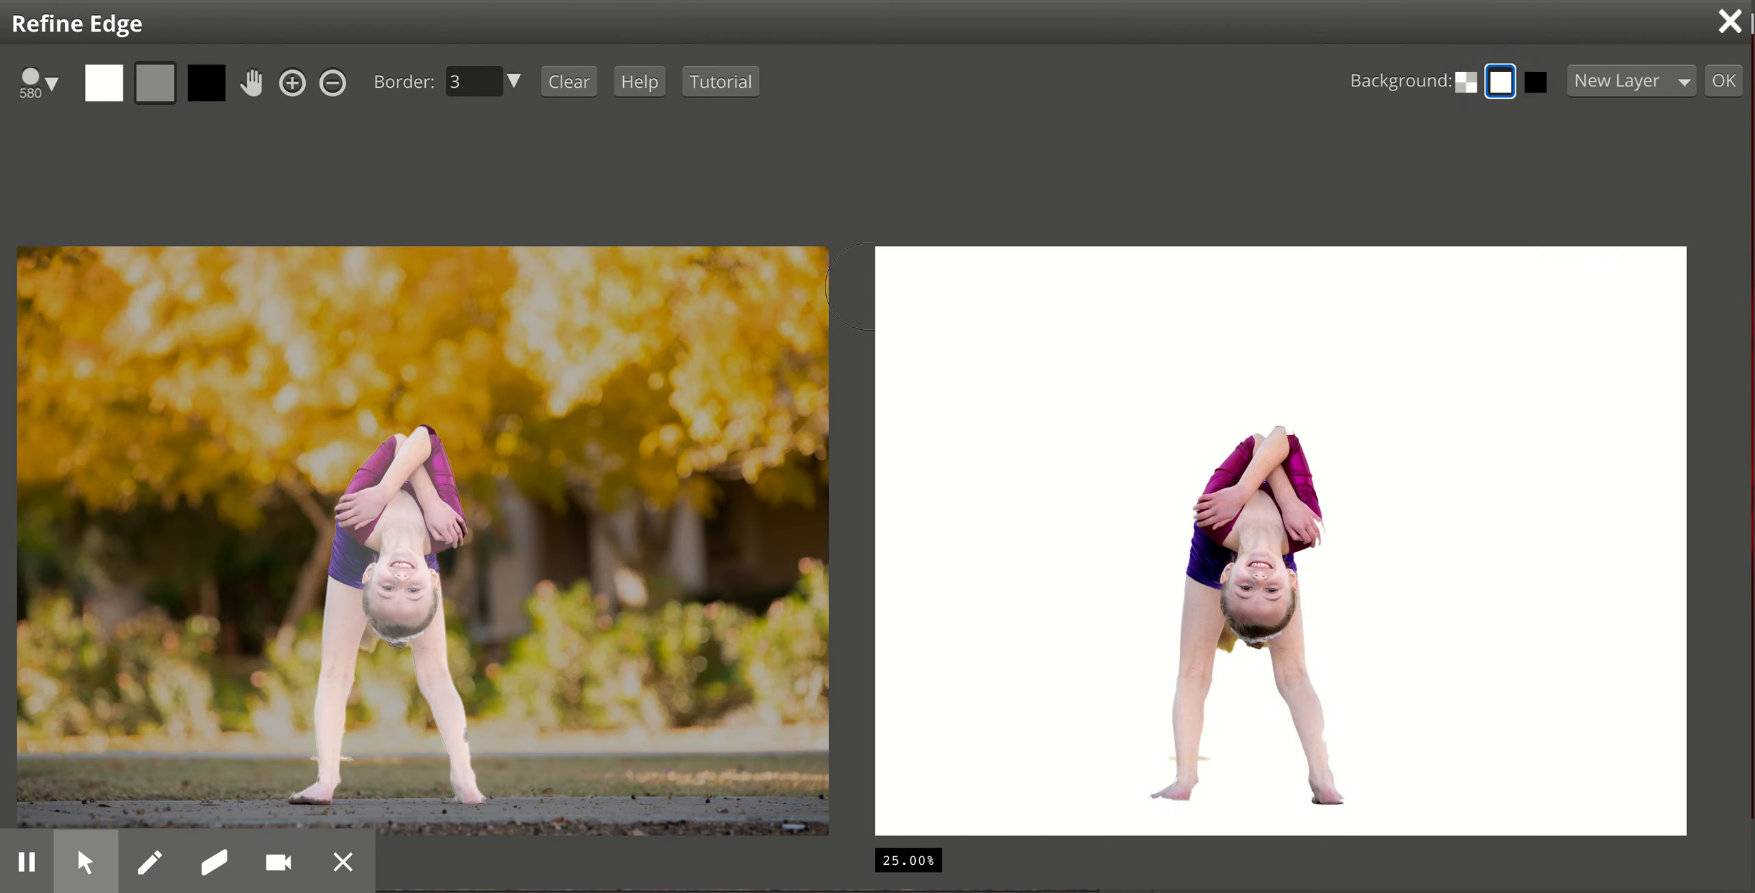
click(1536, 81)
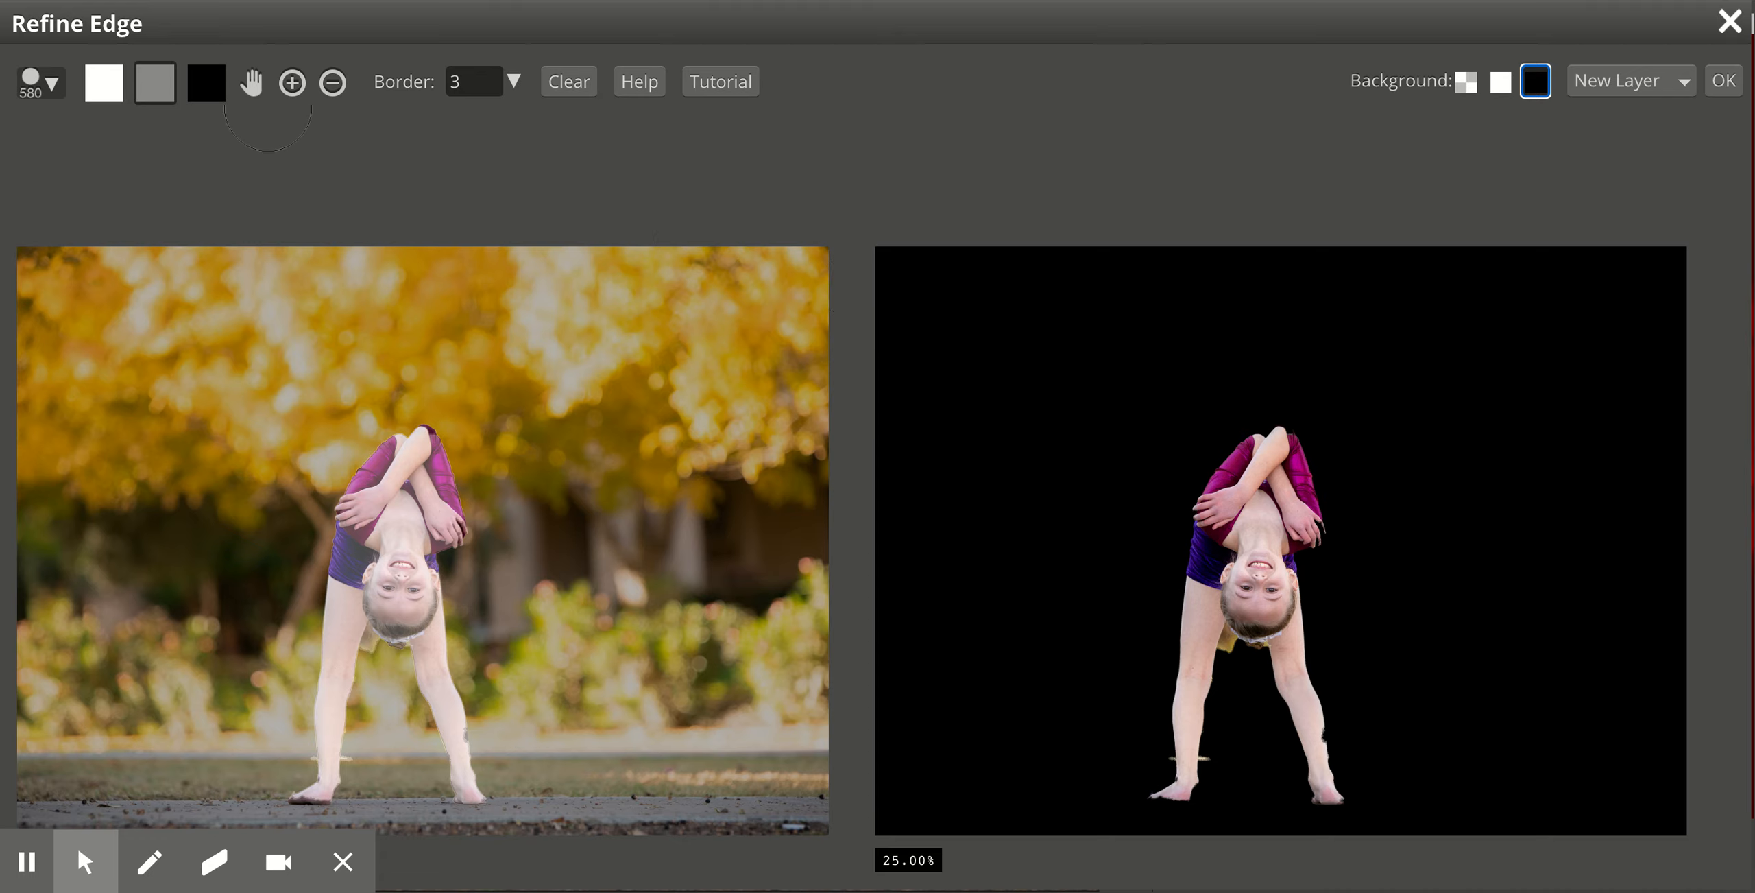
Reduce the refining brush to 77 px and paint white over the missing edge at the girl's raised elbow
click(41, 82)
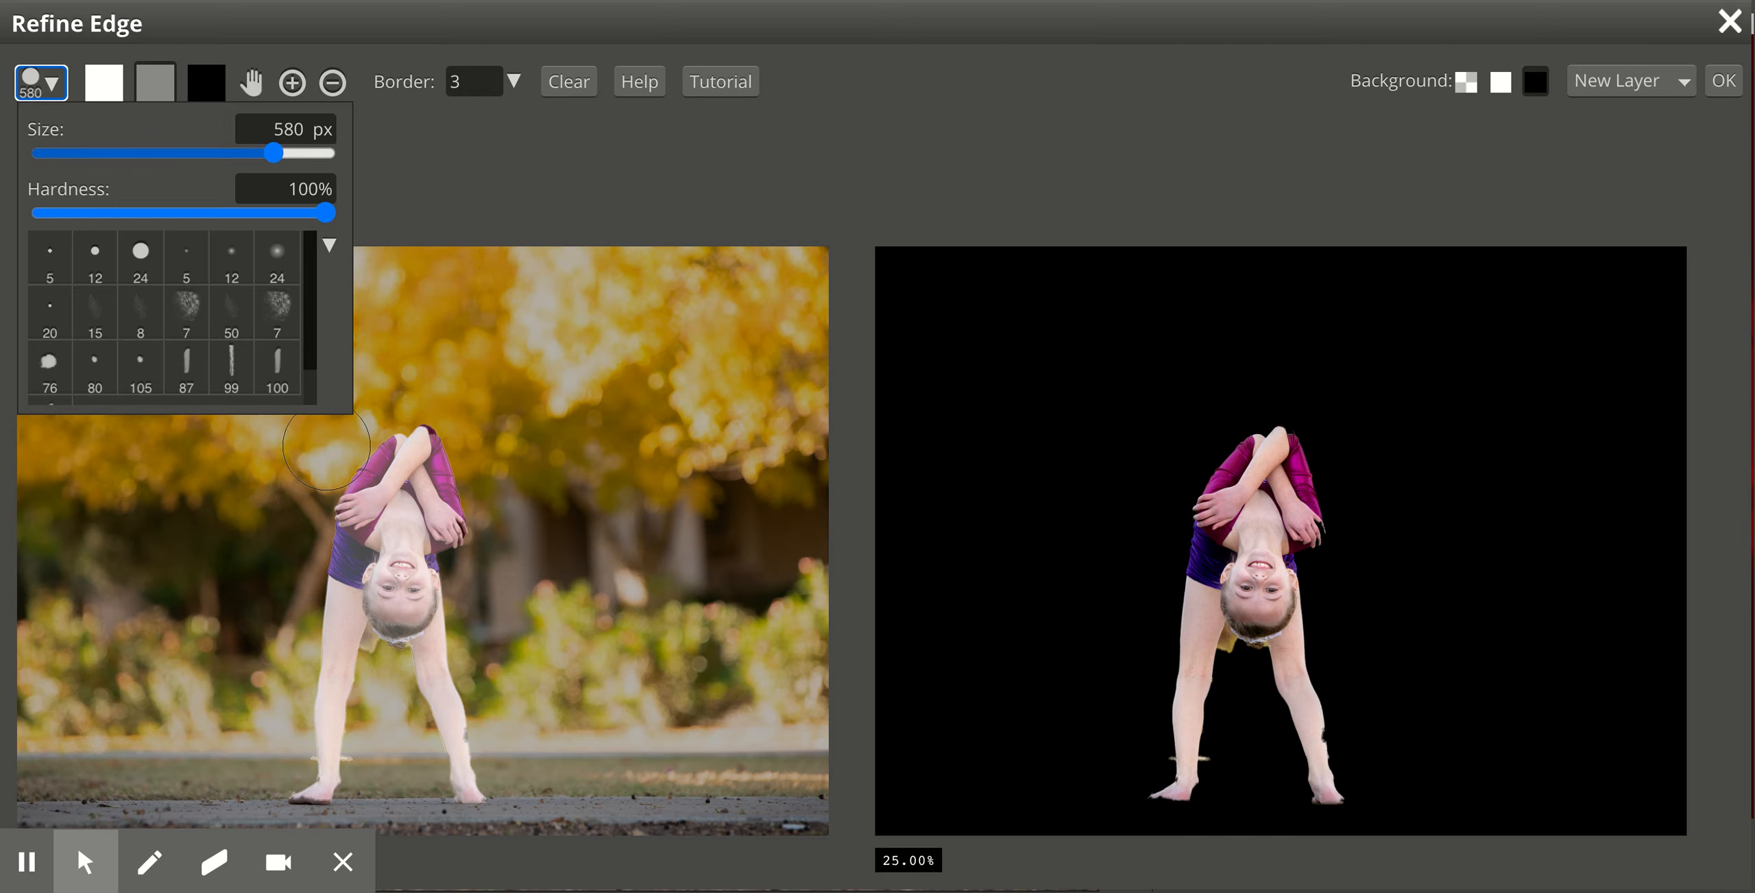
click(170, 153)
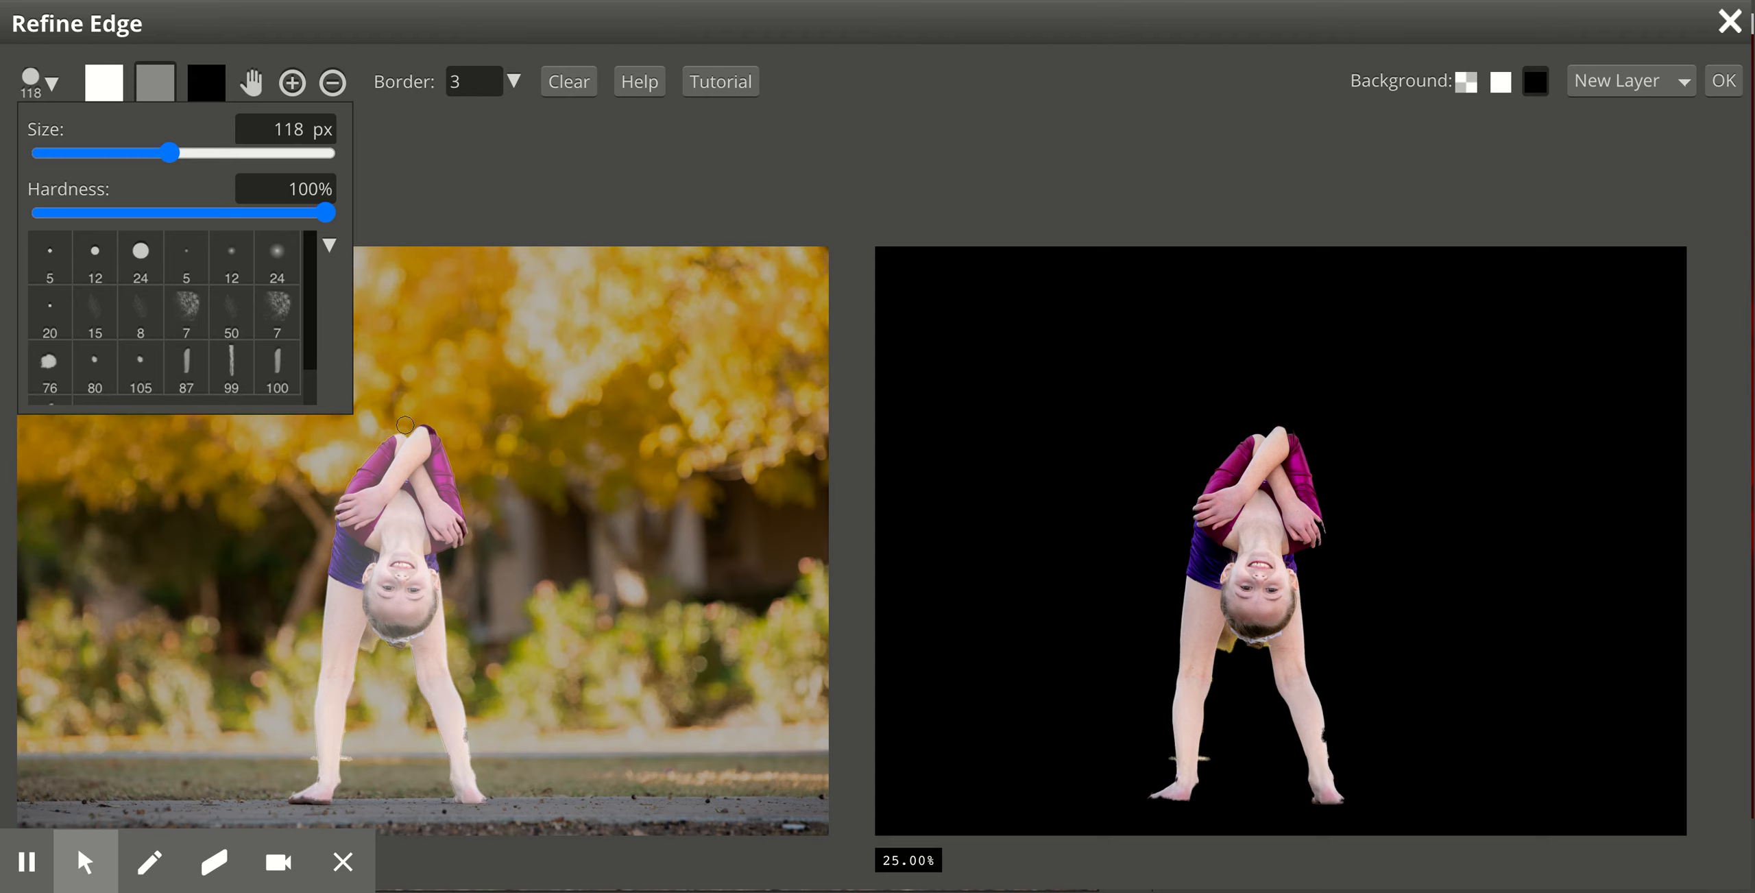
drag(170, 153, 150, 153)
click(103, 82)
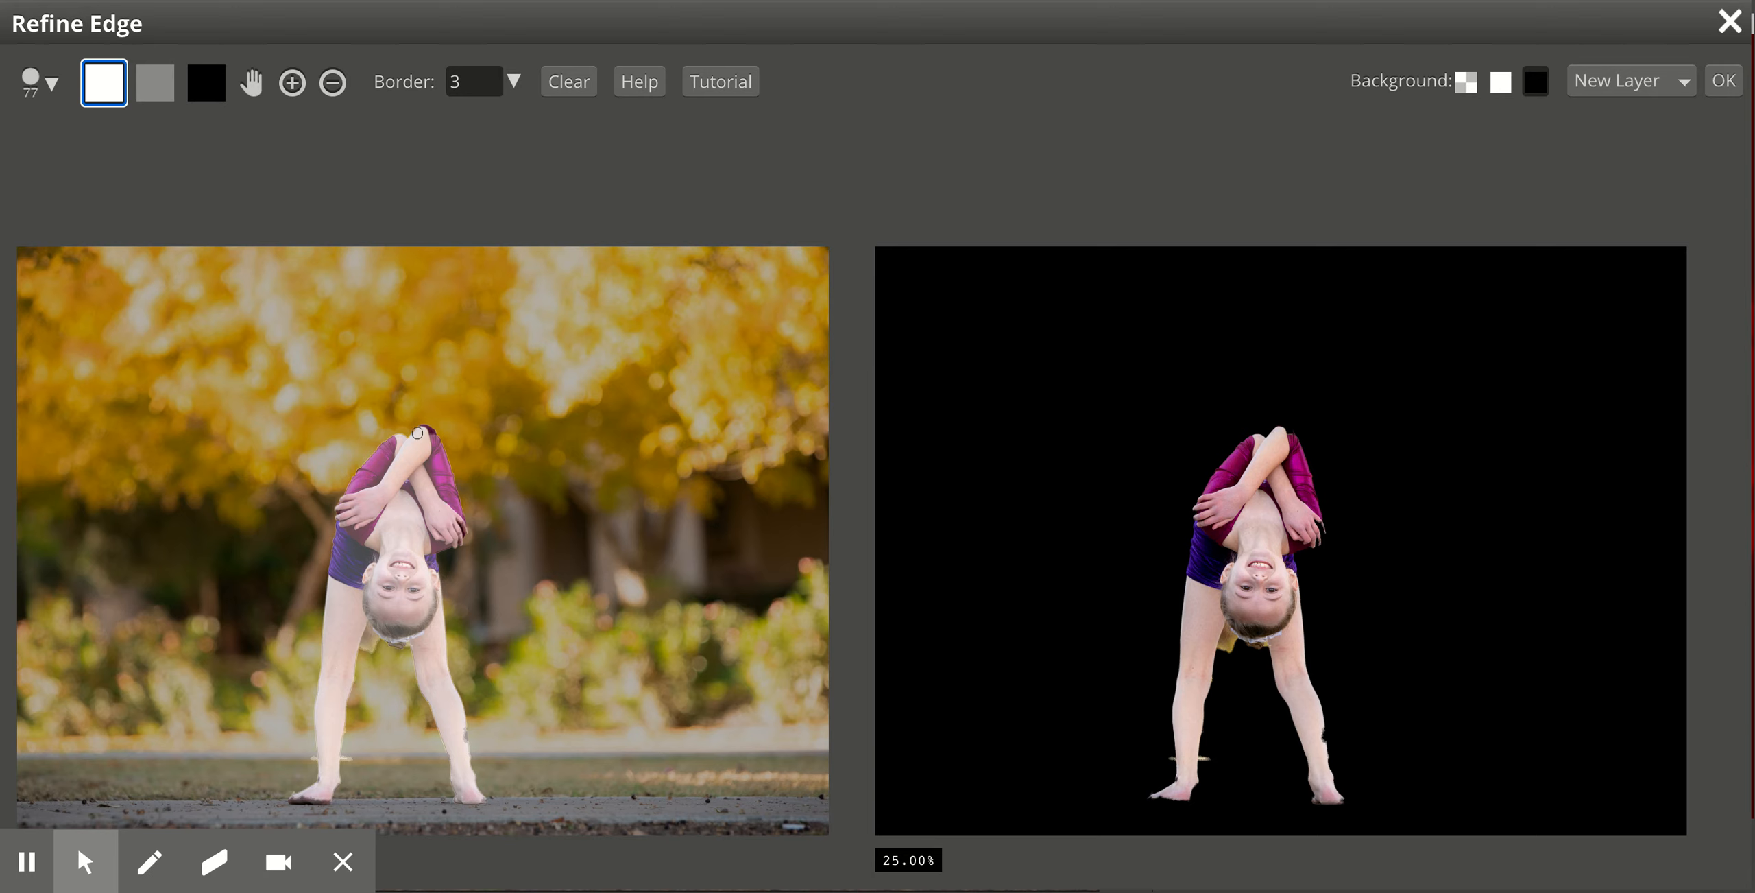
scroll(417, 433, up, 1)
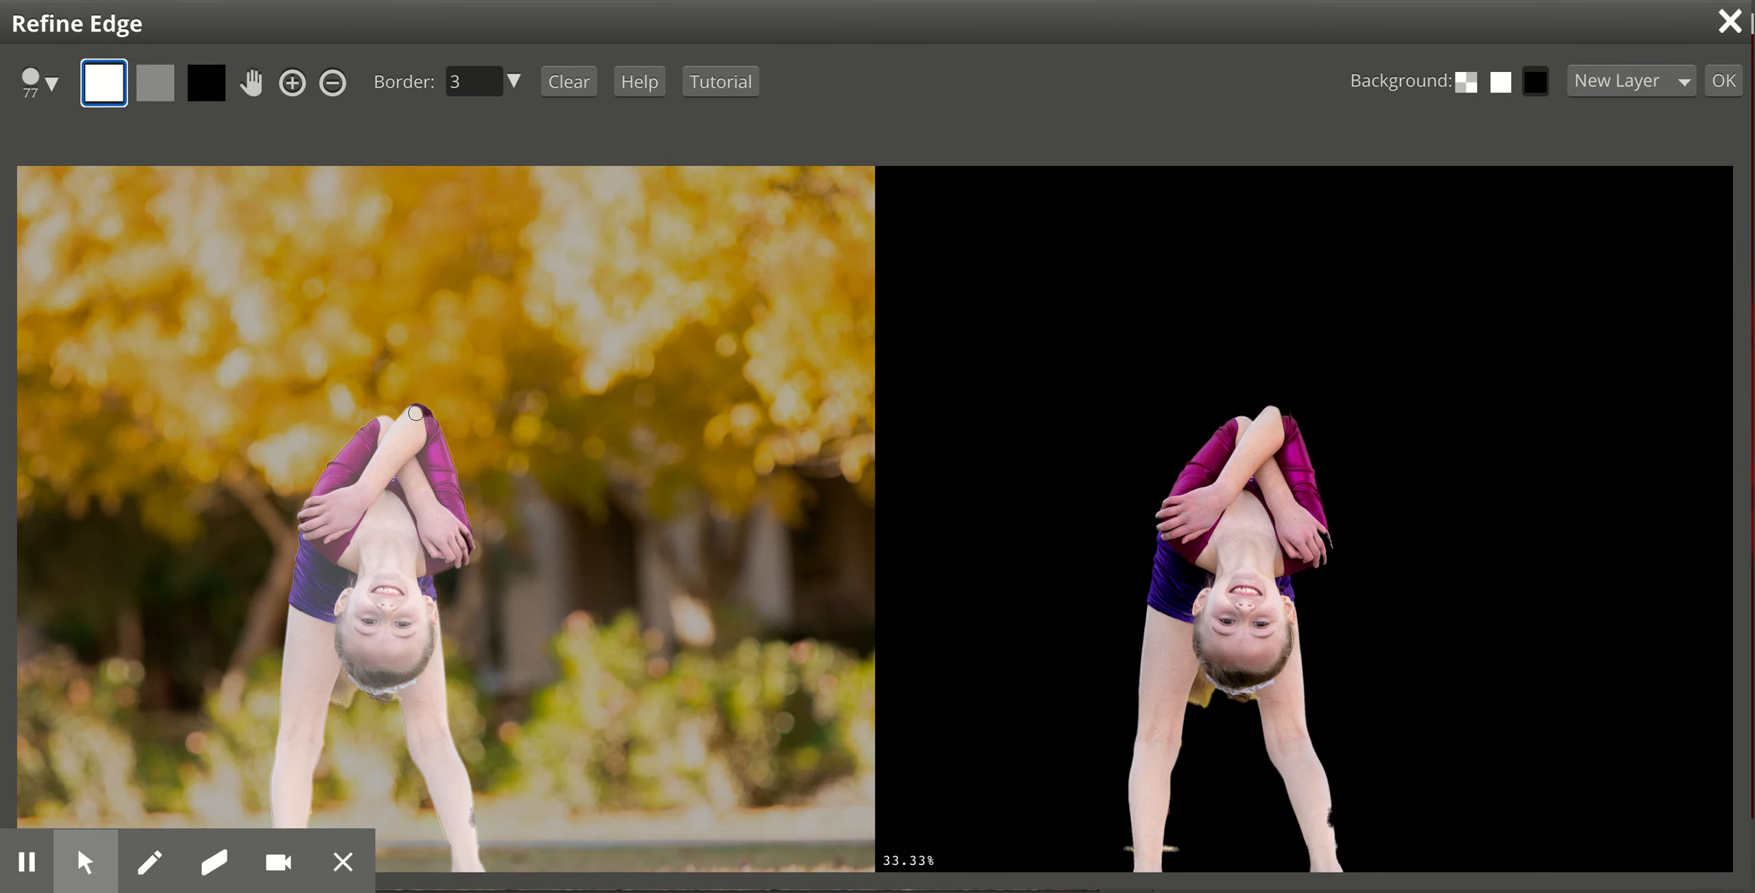
drag(416, 413, 420, 413)
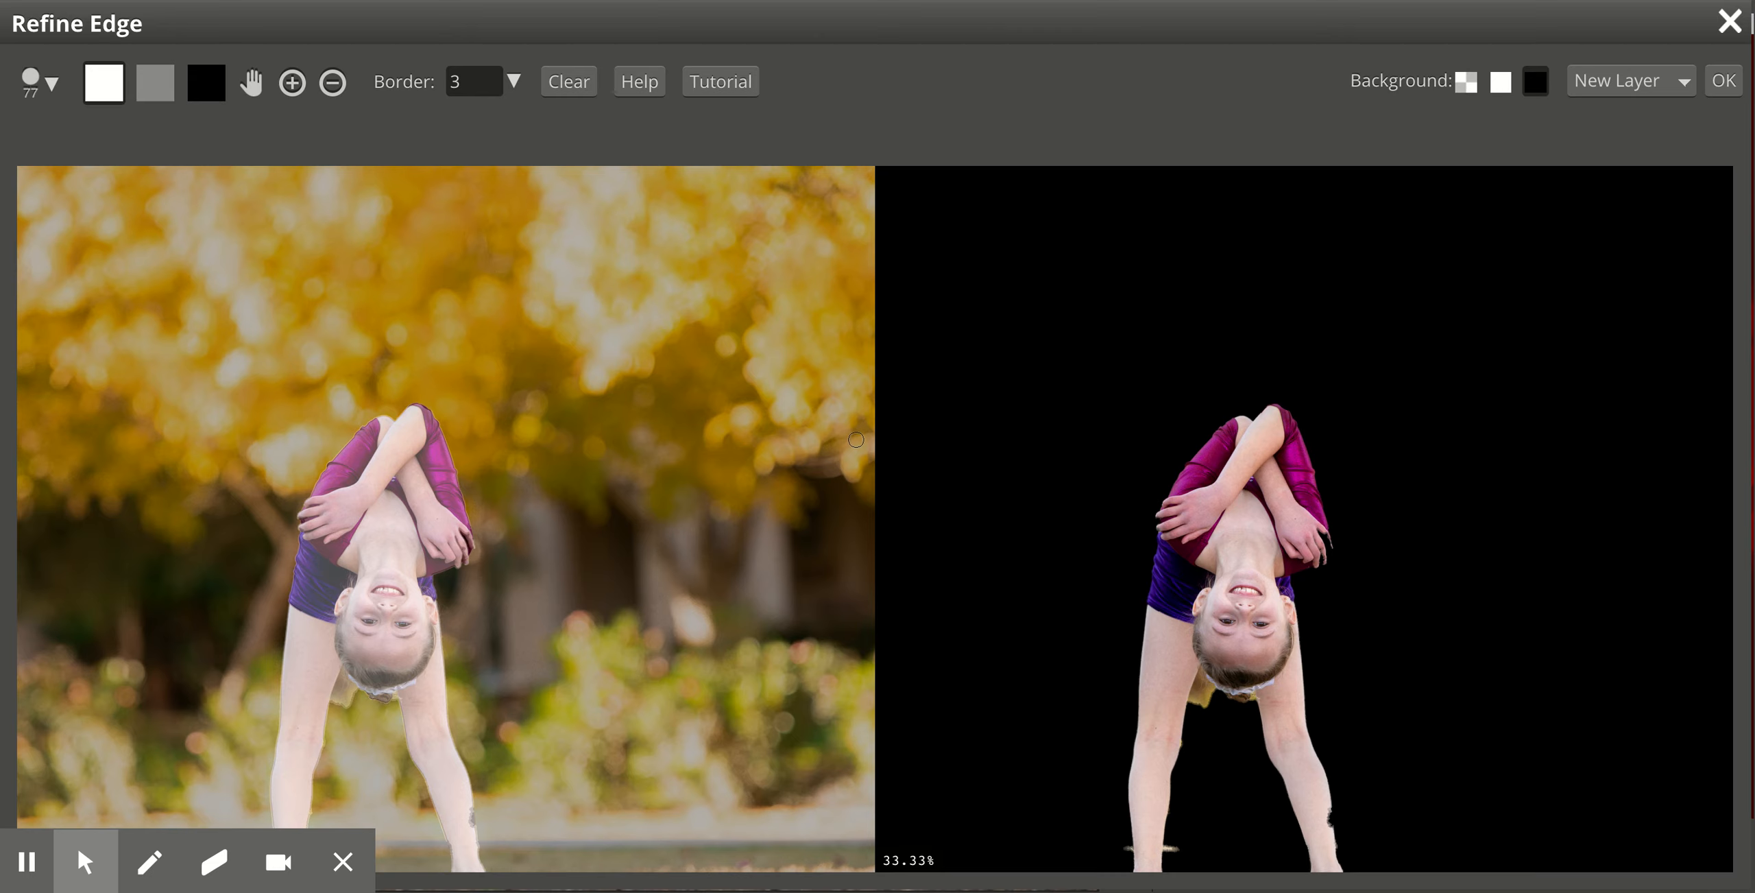
Paint white over the missing edges of the girl's fingers and hand beside her purple sleeve
click(462, 551)
drag(462, 551, 463, 550)
drag(463, 551, 460, 561)
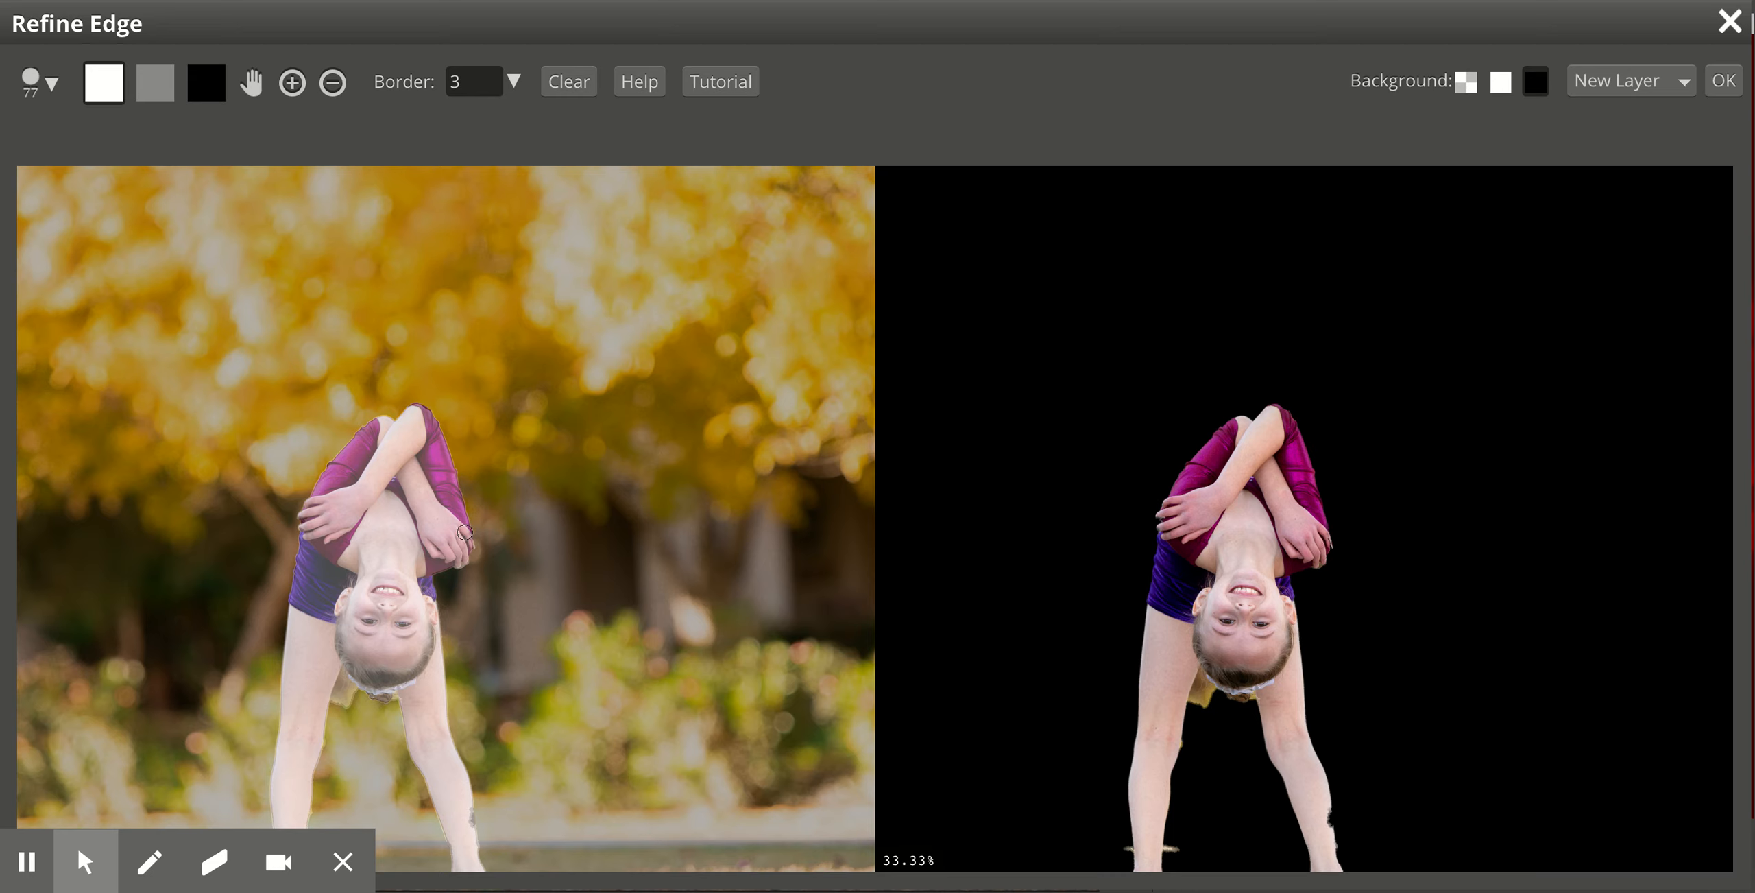
drag(464, 532, 467, 547)
Paint white over the missing edges of the girl's lower leg and both feet to restore them in the cutout
scroll(411, 644, down, 1)
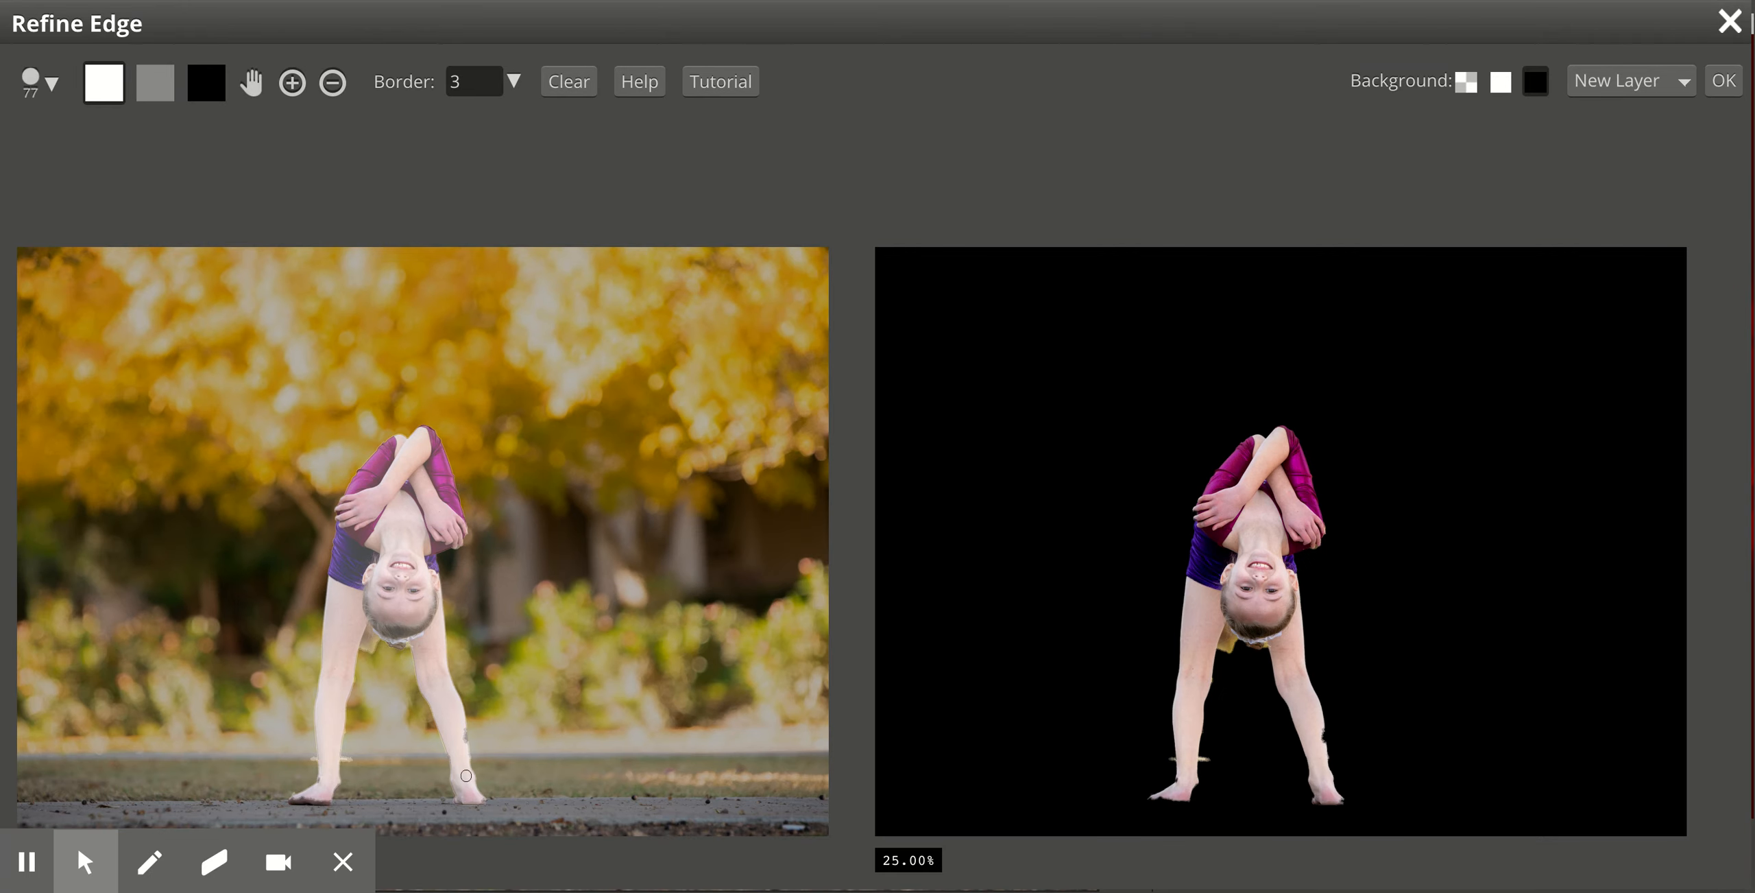
mouse_move(458, 713)
mouse_down()
mouse_move(462, 746)
mouse_move(459, 723)
mouse_up()
mouse_move(323, 779)
mouse_down()
mouse_move(321, 799)
mouse_move(295, 799)
mouse_up()
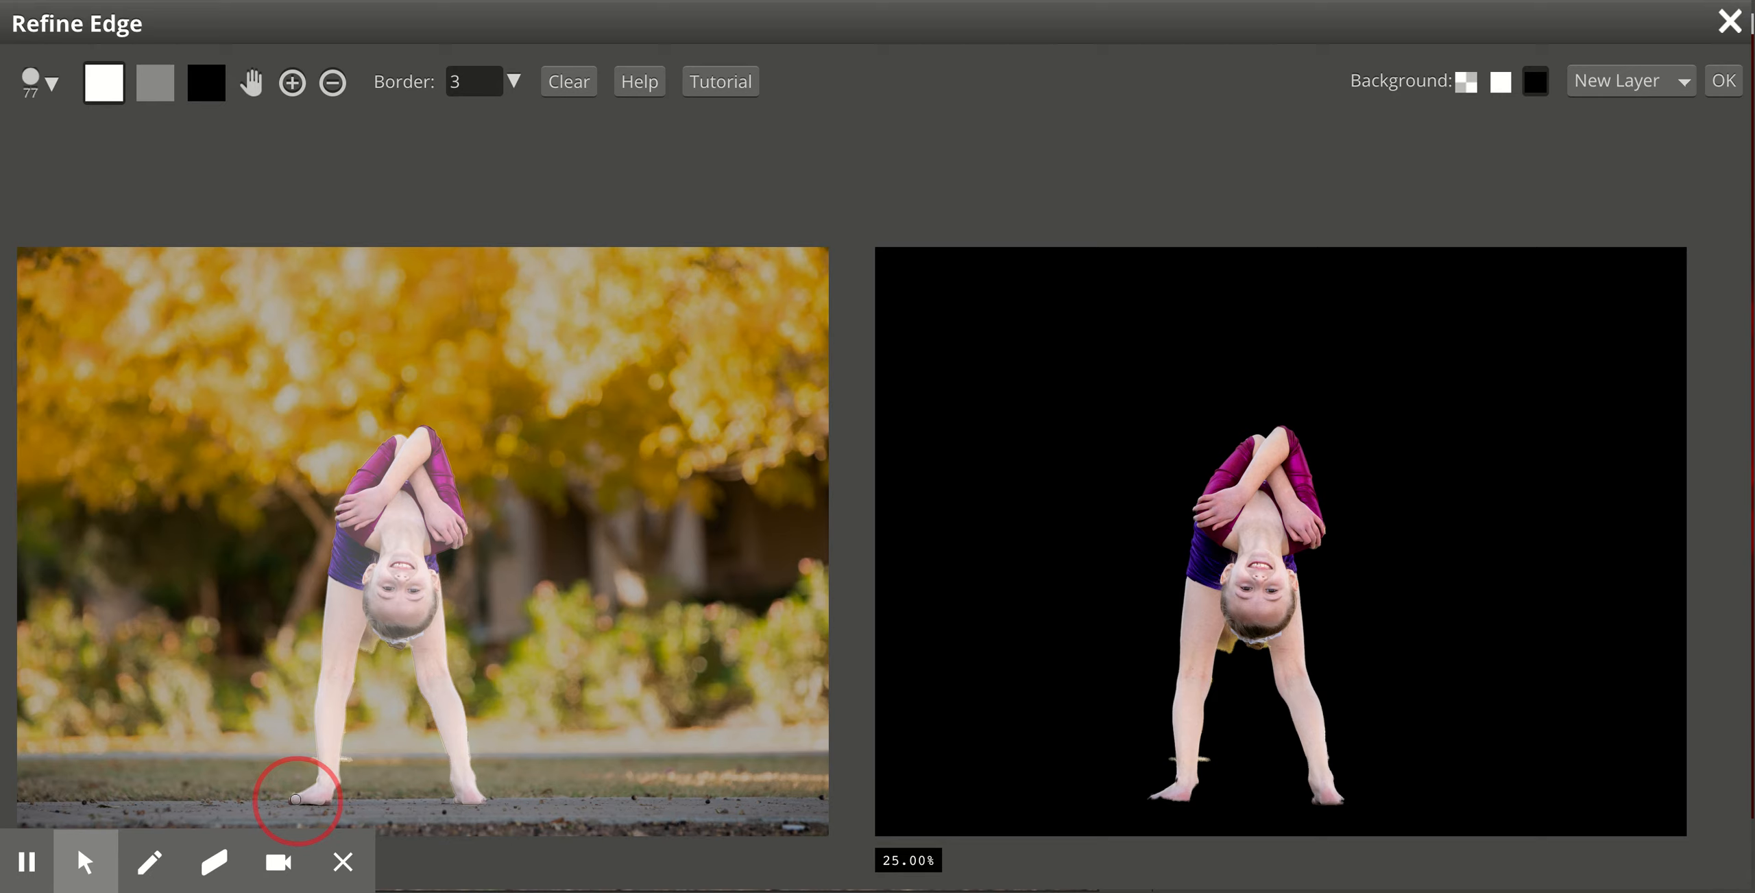
drag(296, 799, 295, 799)
drag(295, 798, 319, 801)
click(326, 799)
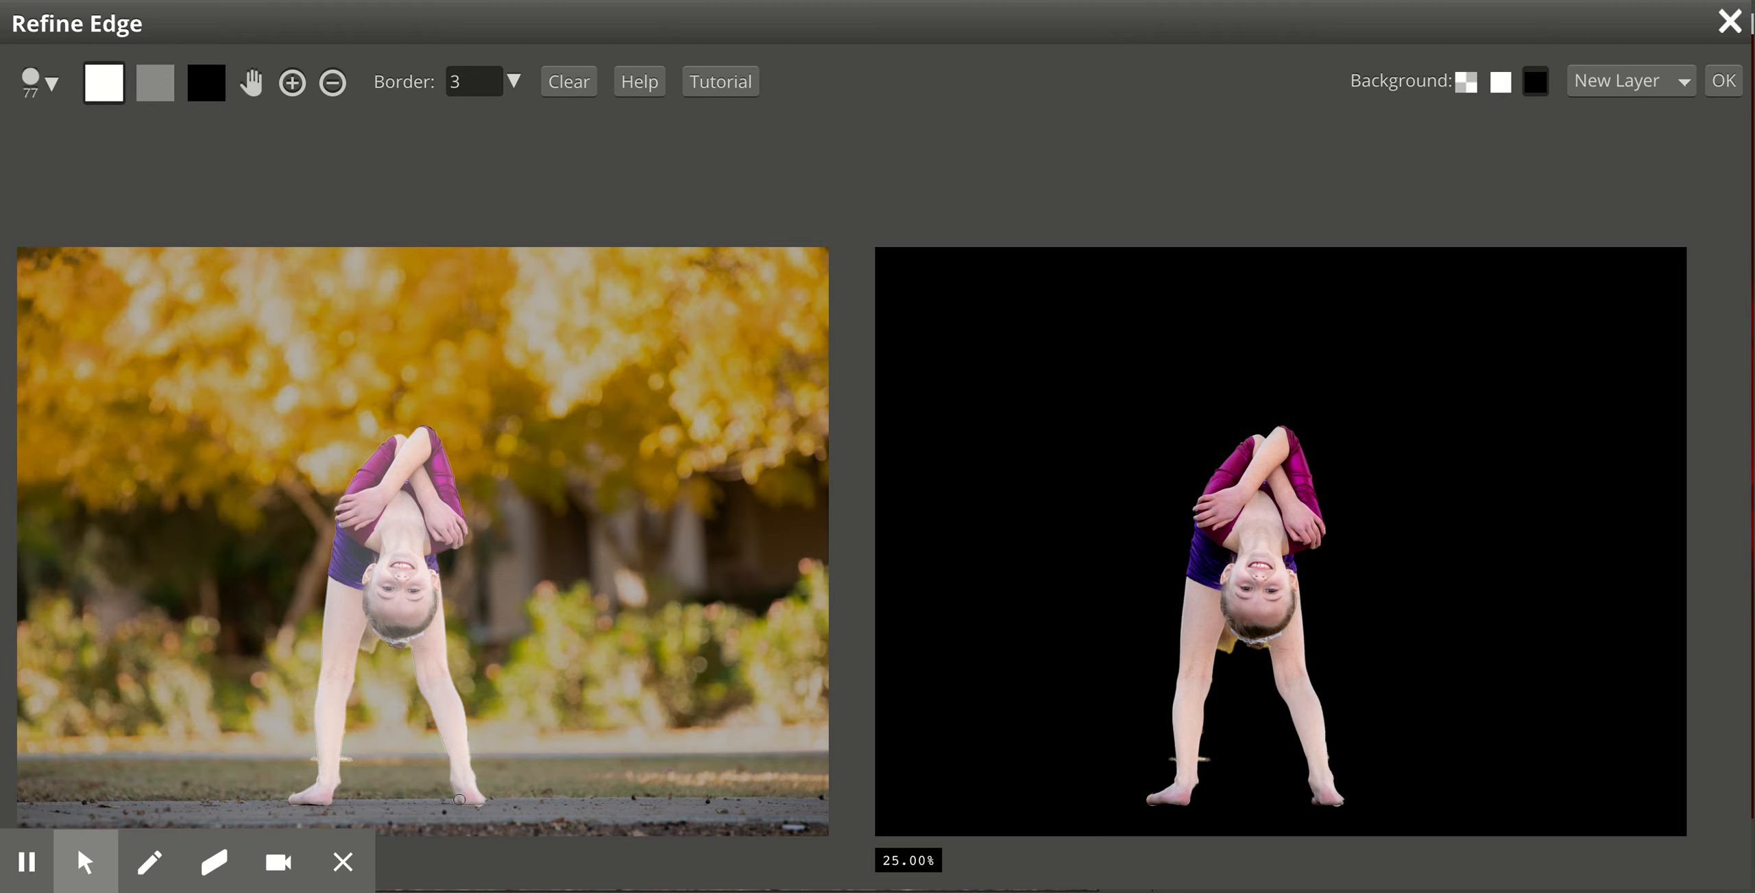
drag(460, 800, 456, 785)
Paint black over the leftover background around the girl's hair, reducing the refining brush to 37 px for the finer edges
click(214, 87)
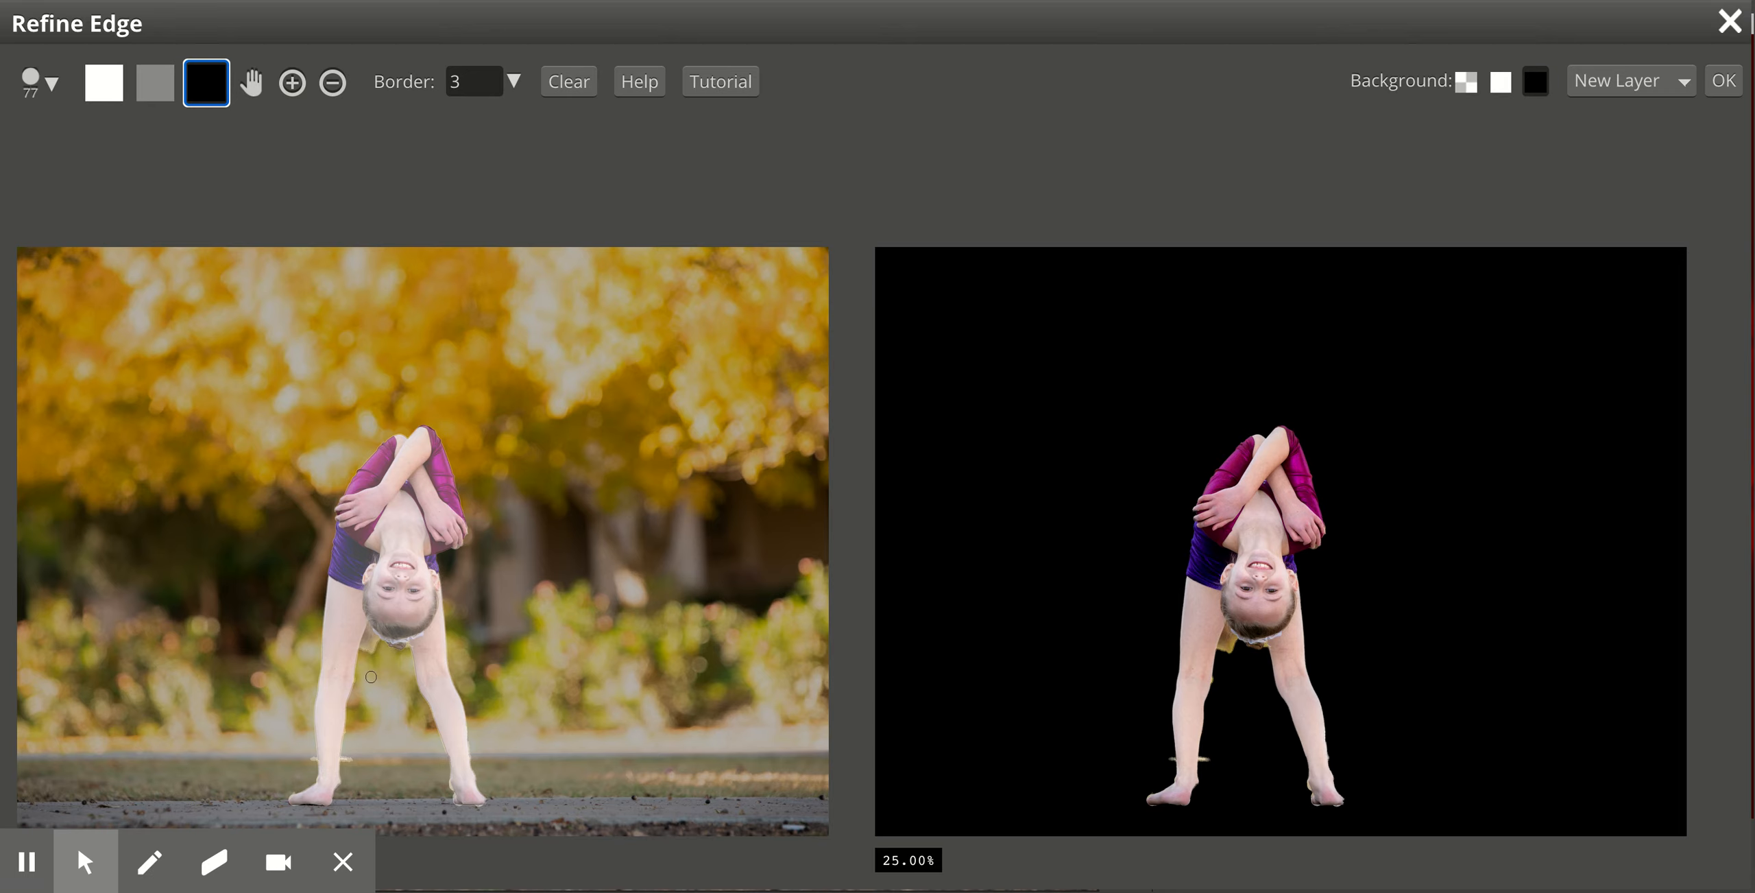
key(ctrl+plus)
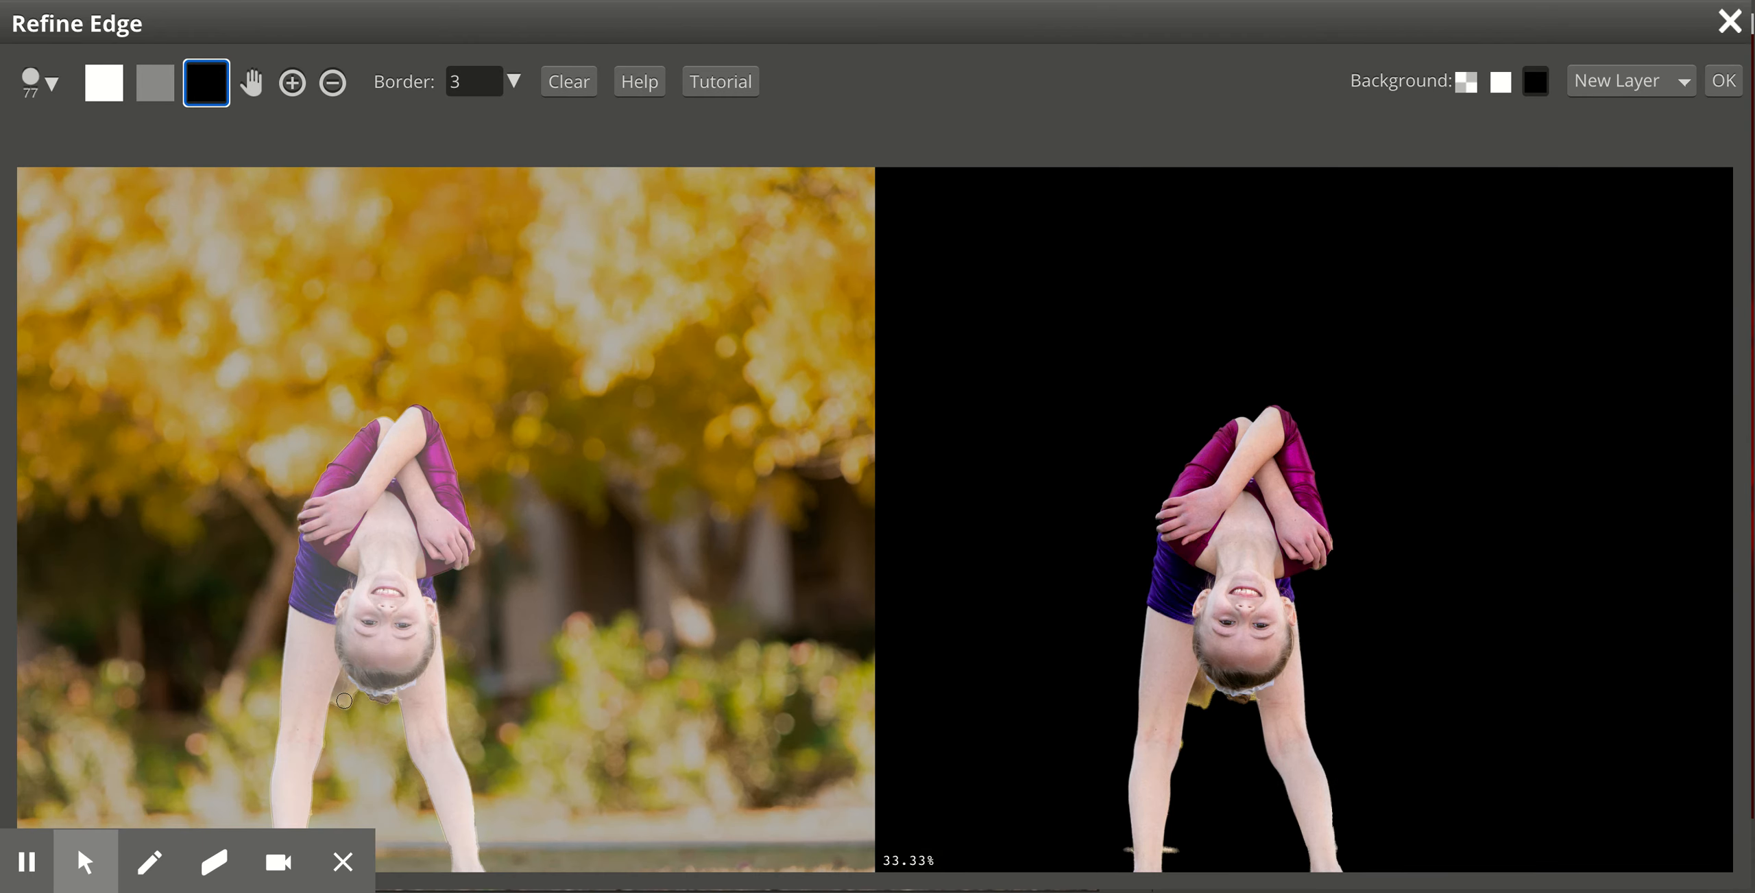
drag(345, 700, 352, 696)
click(41, 81)
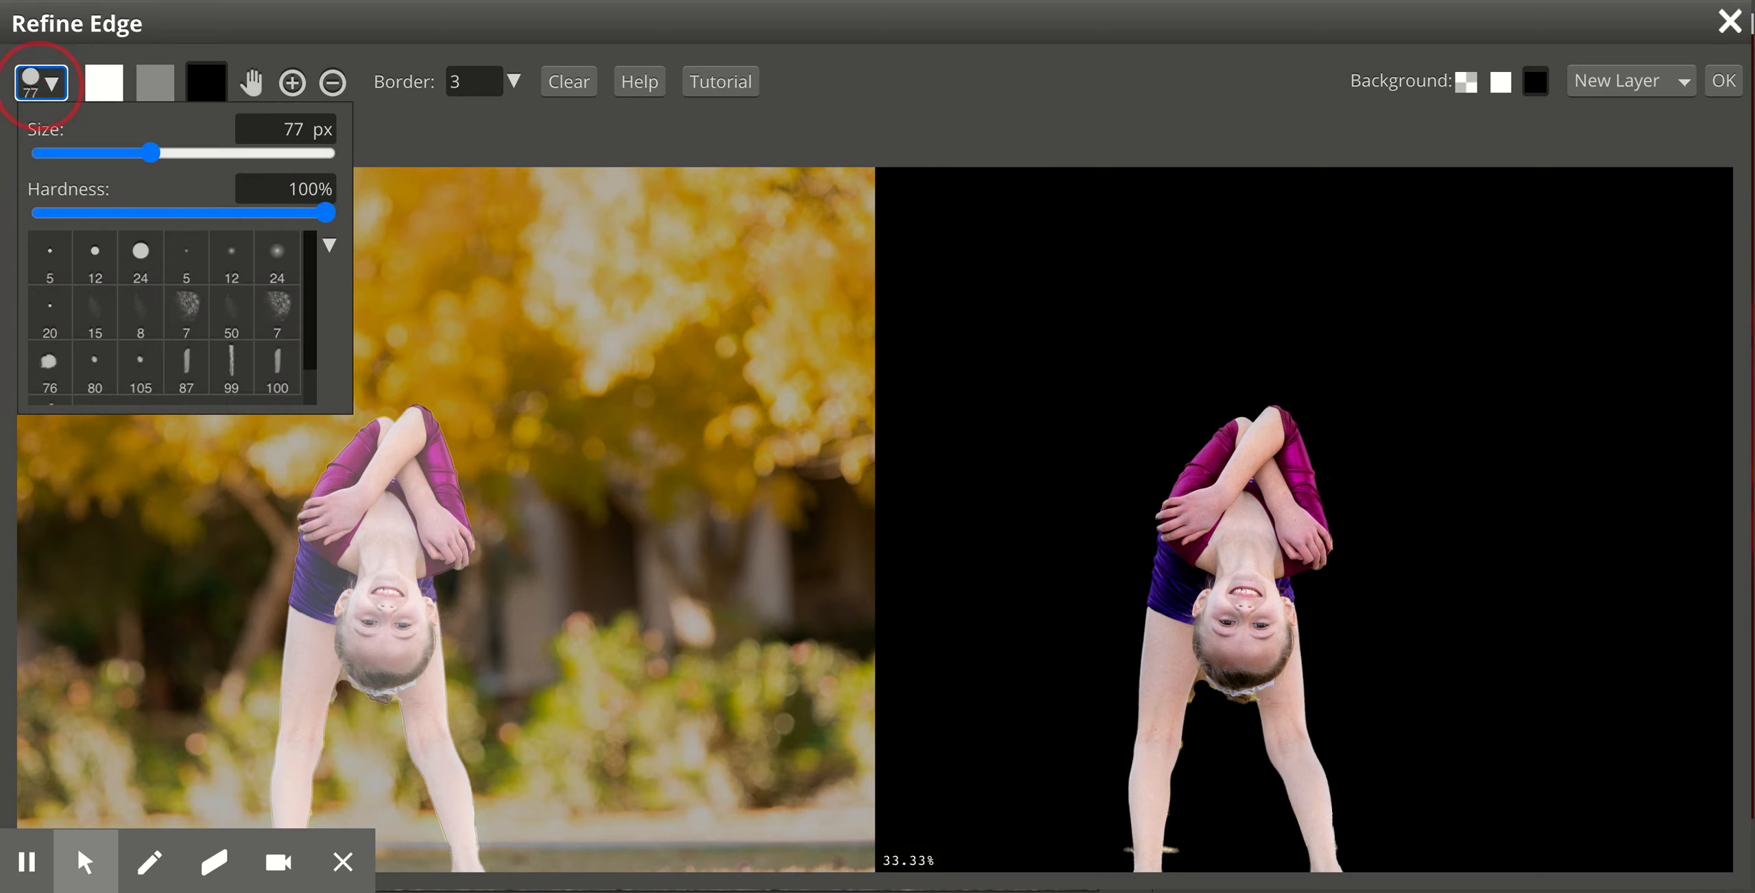
drag(148, 152, 124, 152)
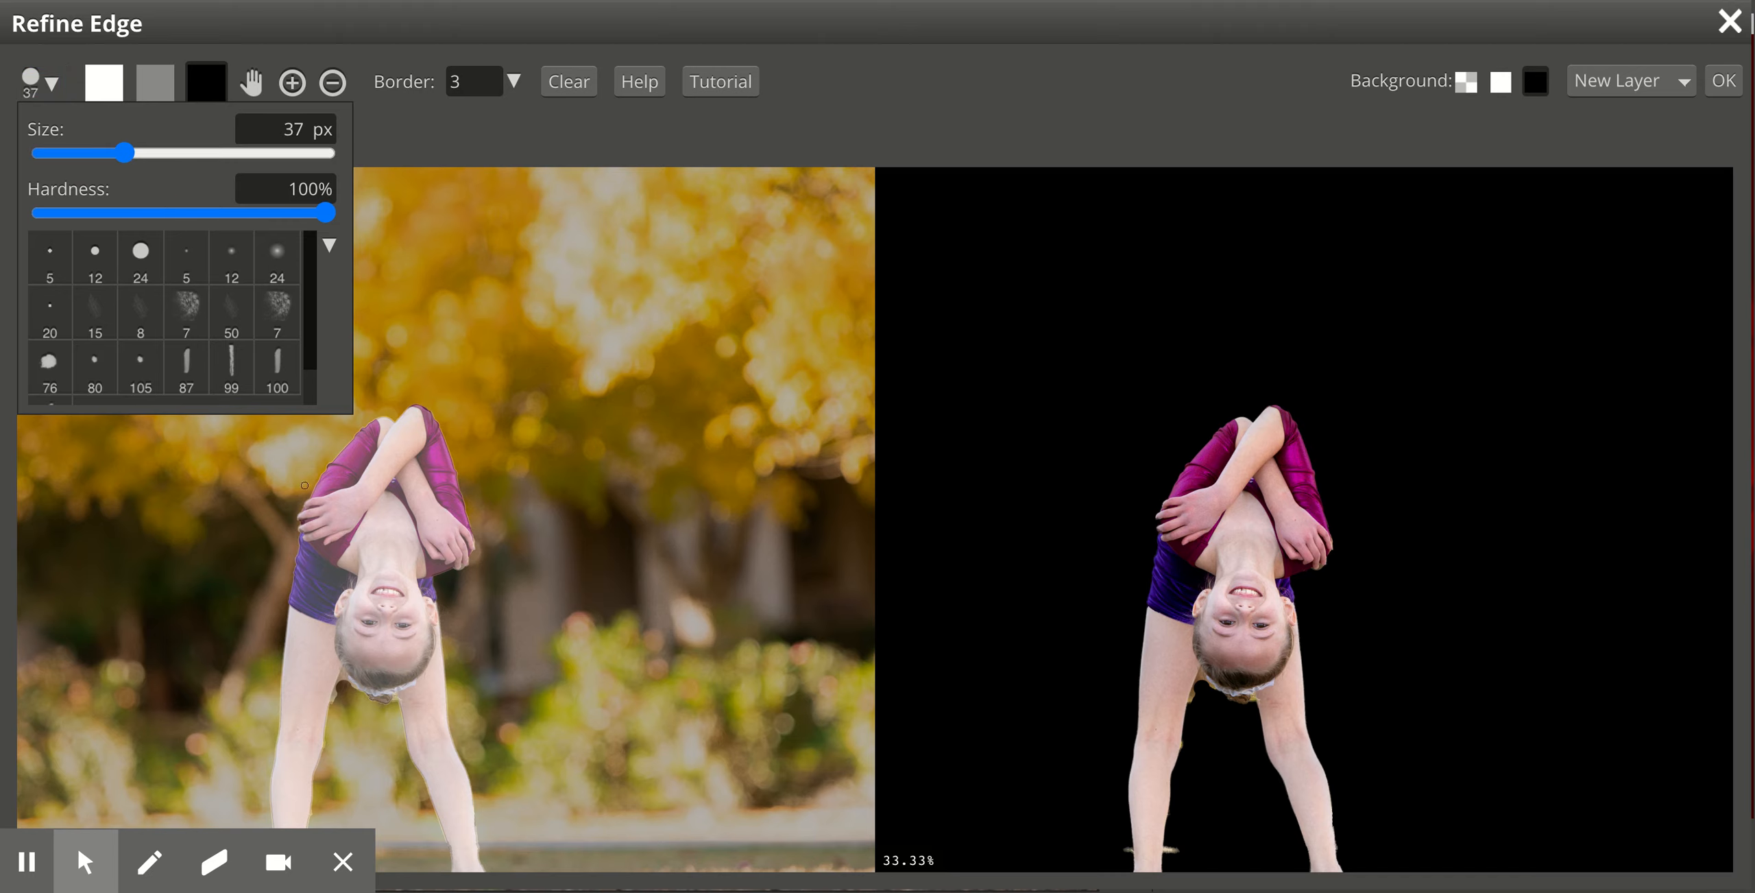
click(341, 674)
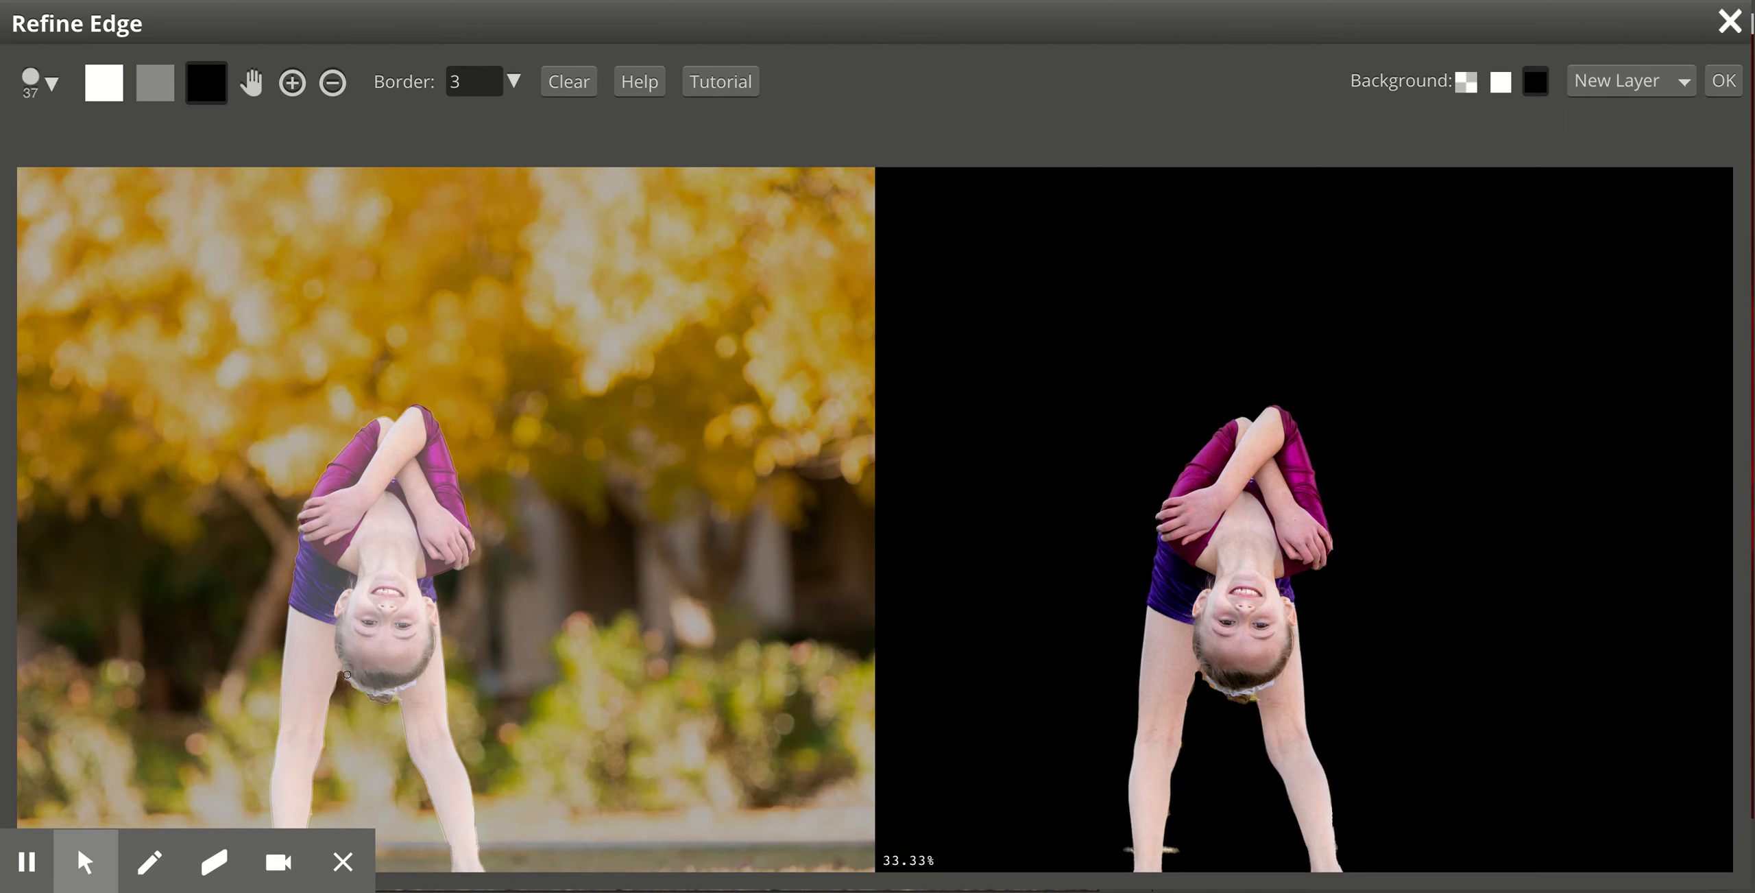
drag(343, 673, 354, 688)
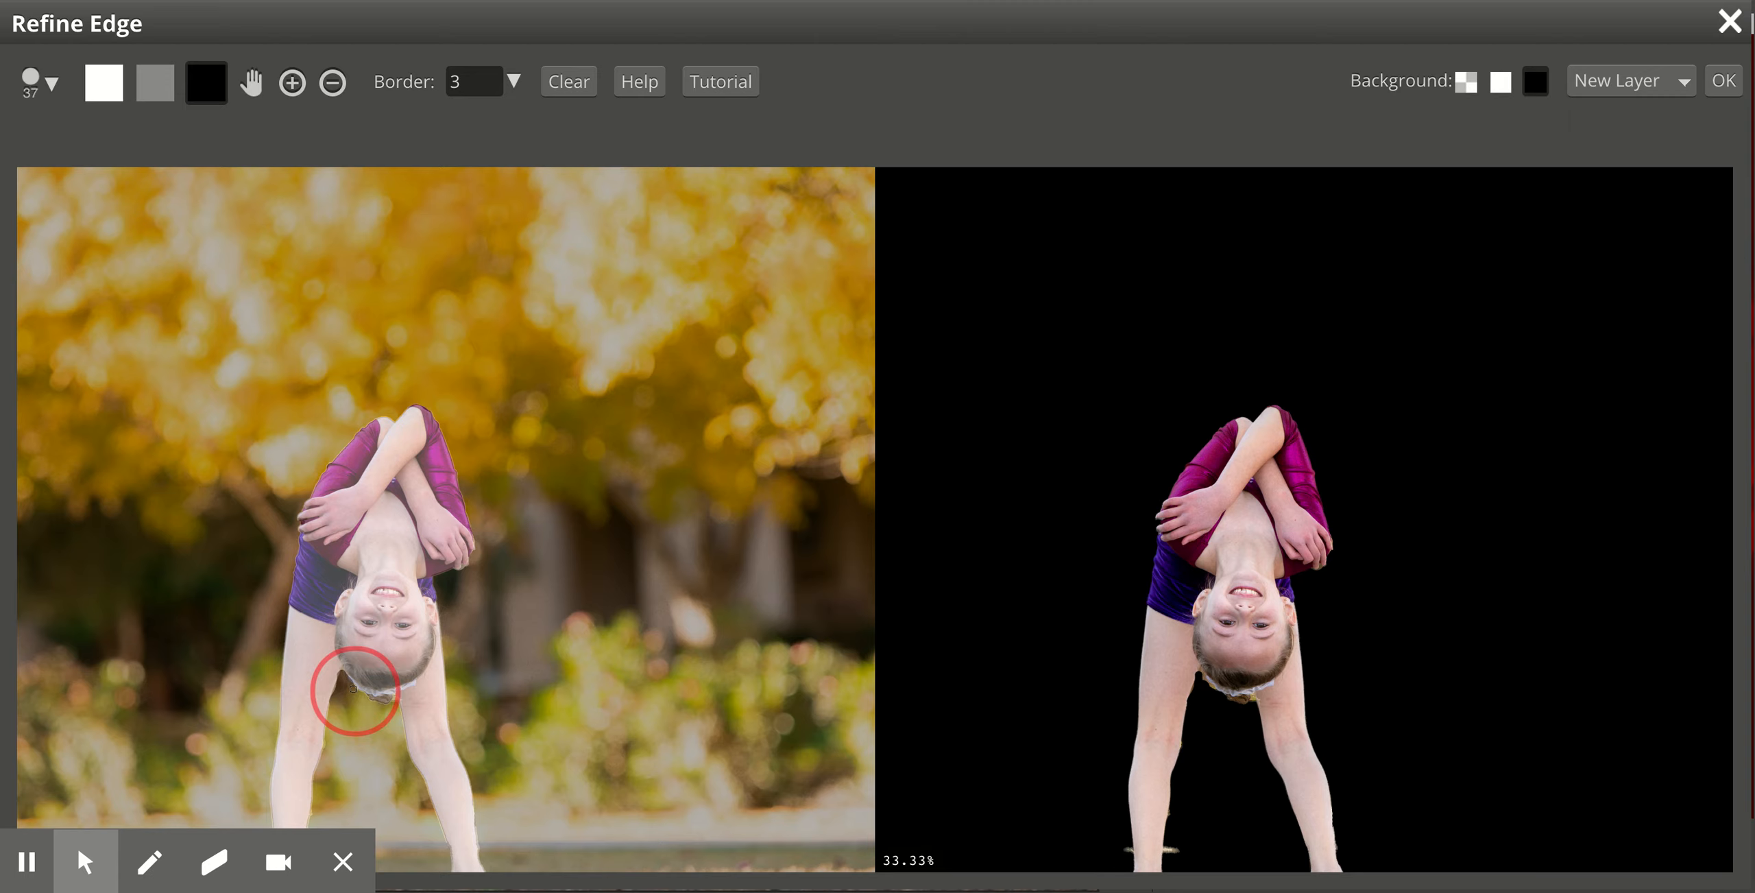
click(392, 701)
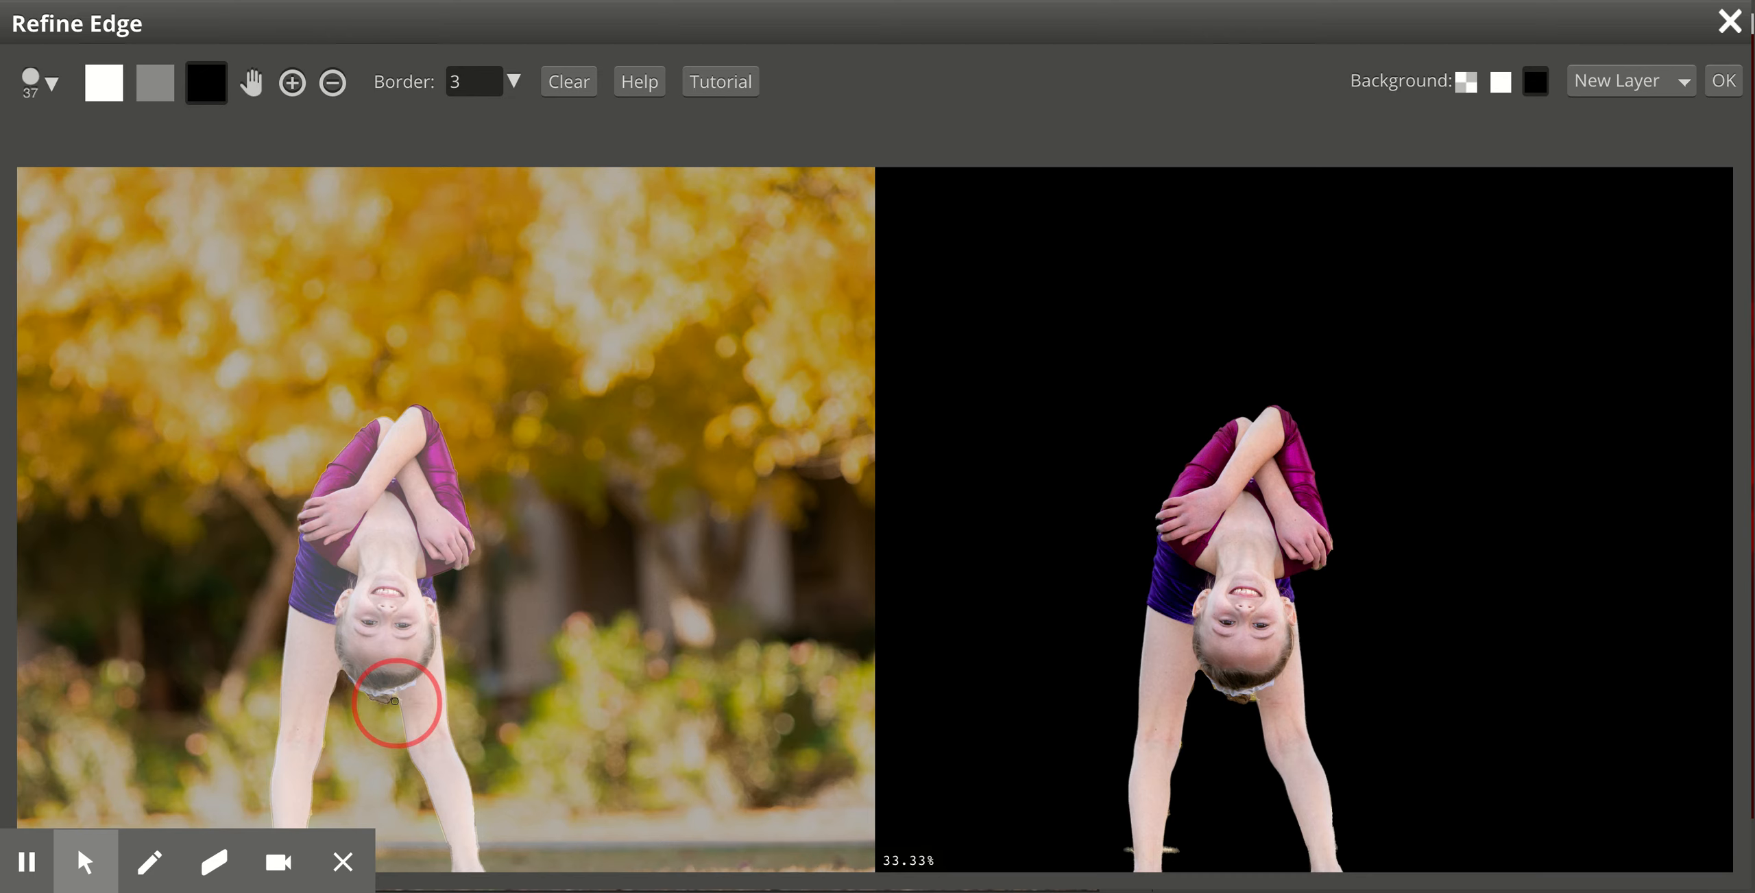
Paint black over the leftover background strips beside the girl's ankle
key(ctrl+minus)
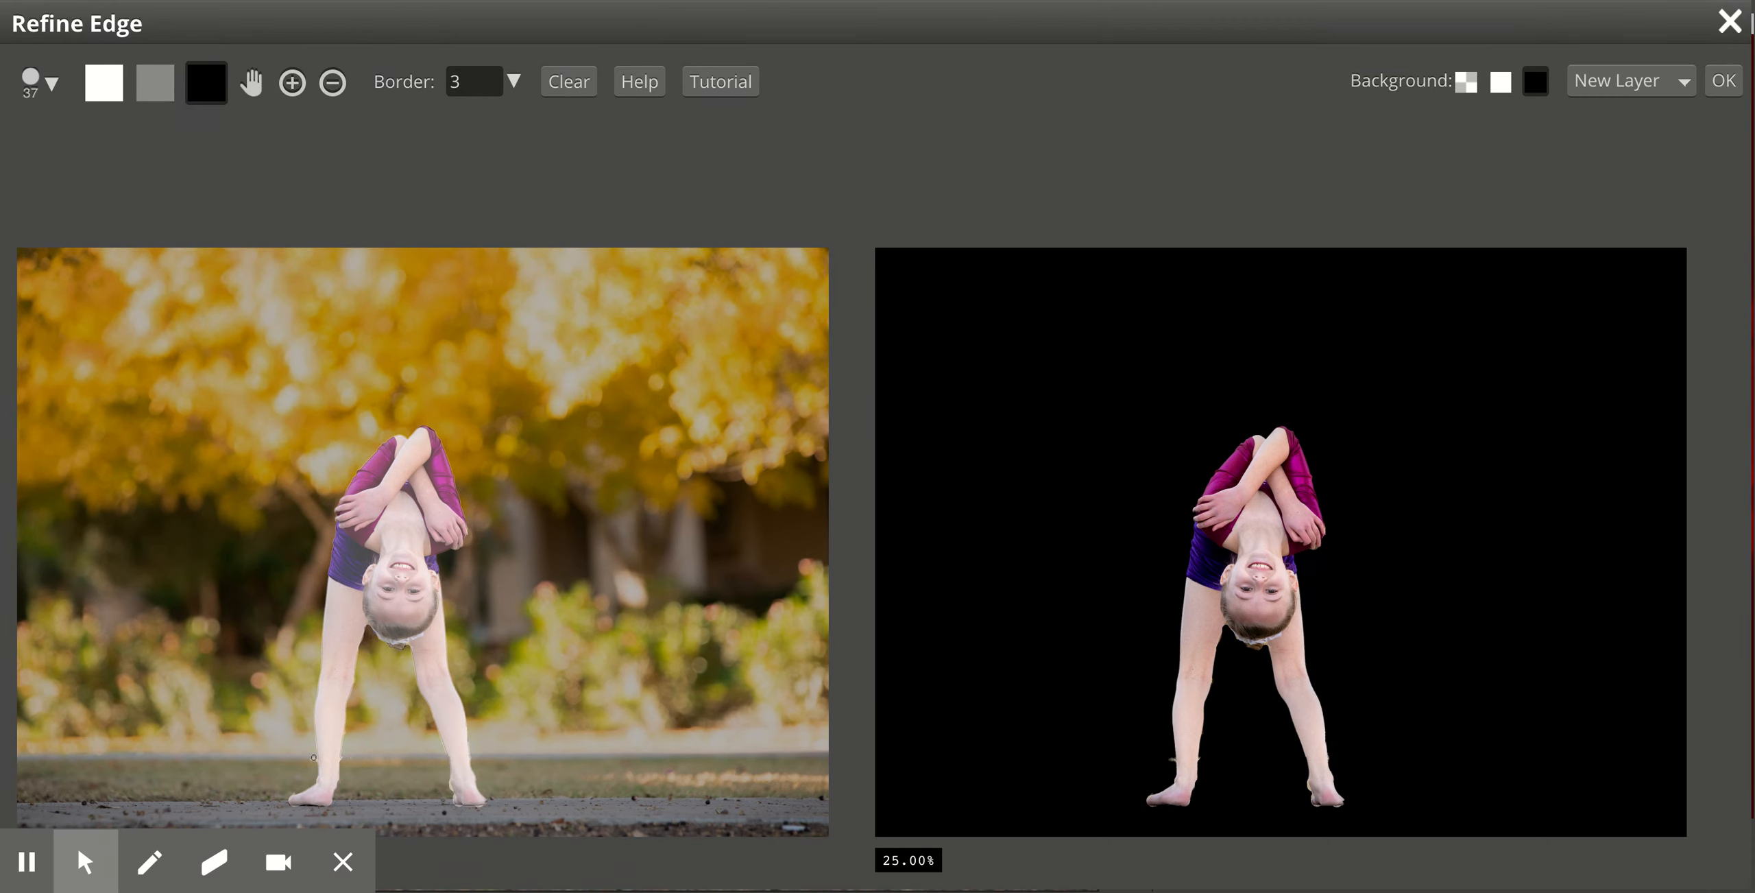
drag(313, 758, 315, 755)
drag(315, 755, 315, 755)
Paint grey along the inner edge of the girl's lower leg and output the refined cutout to a new layer
click(162, 93)
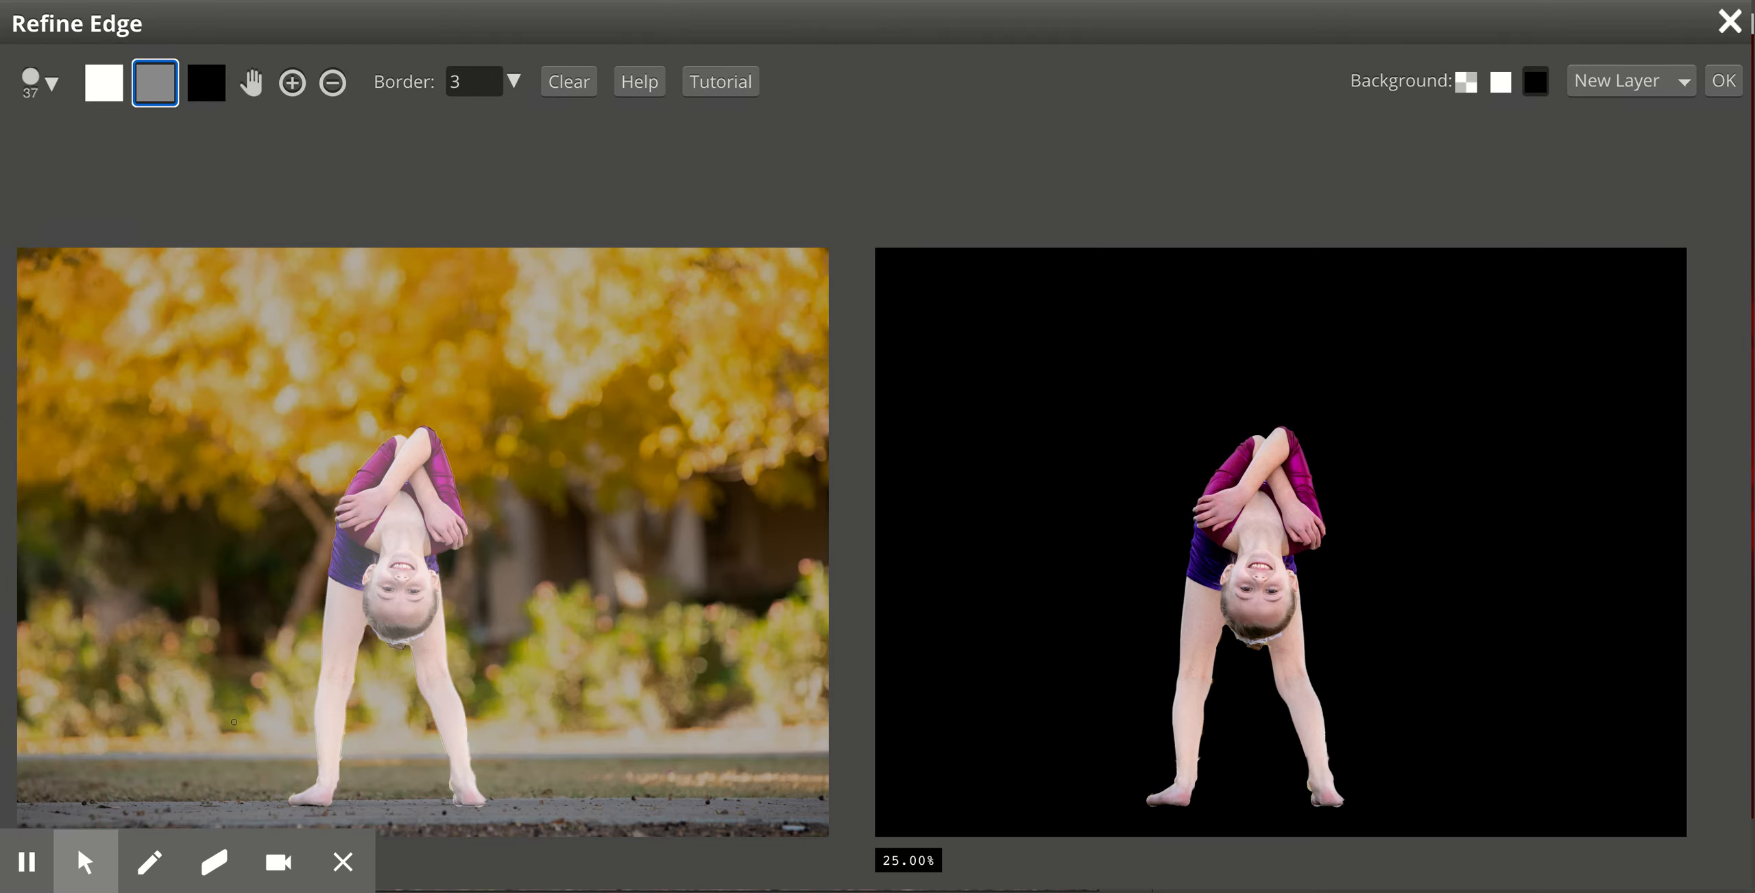
click(332, 888)
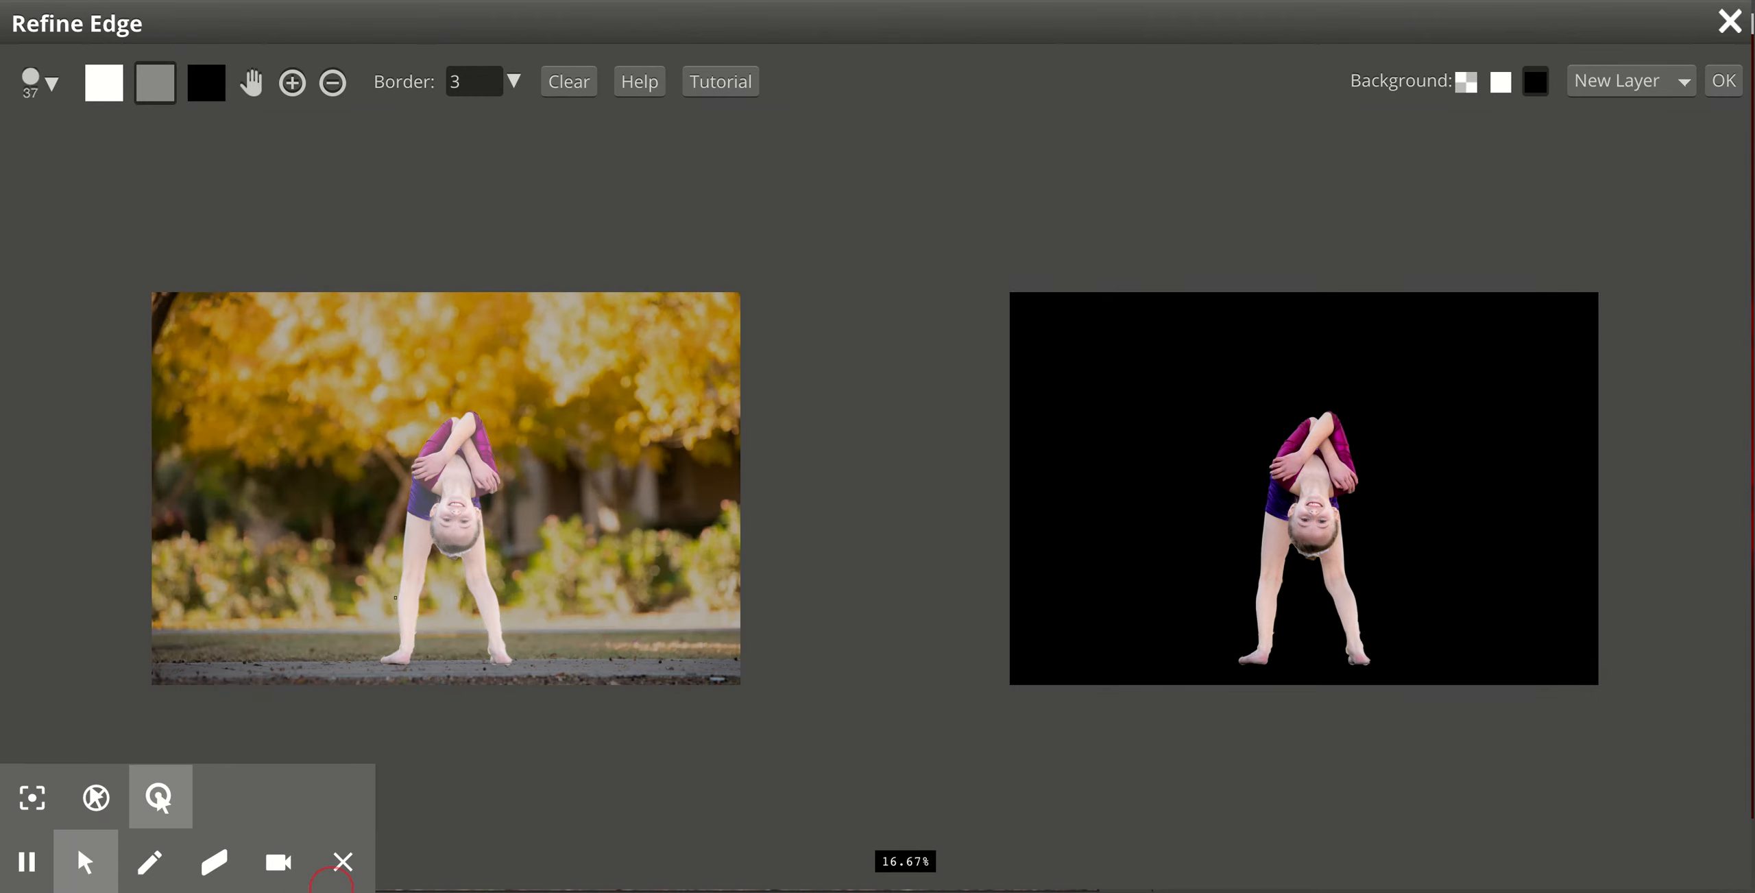
key(ctrl+plus)
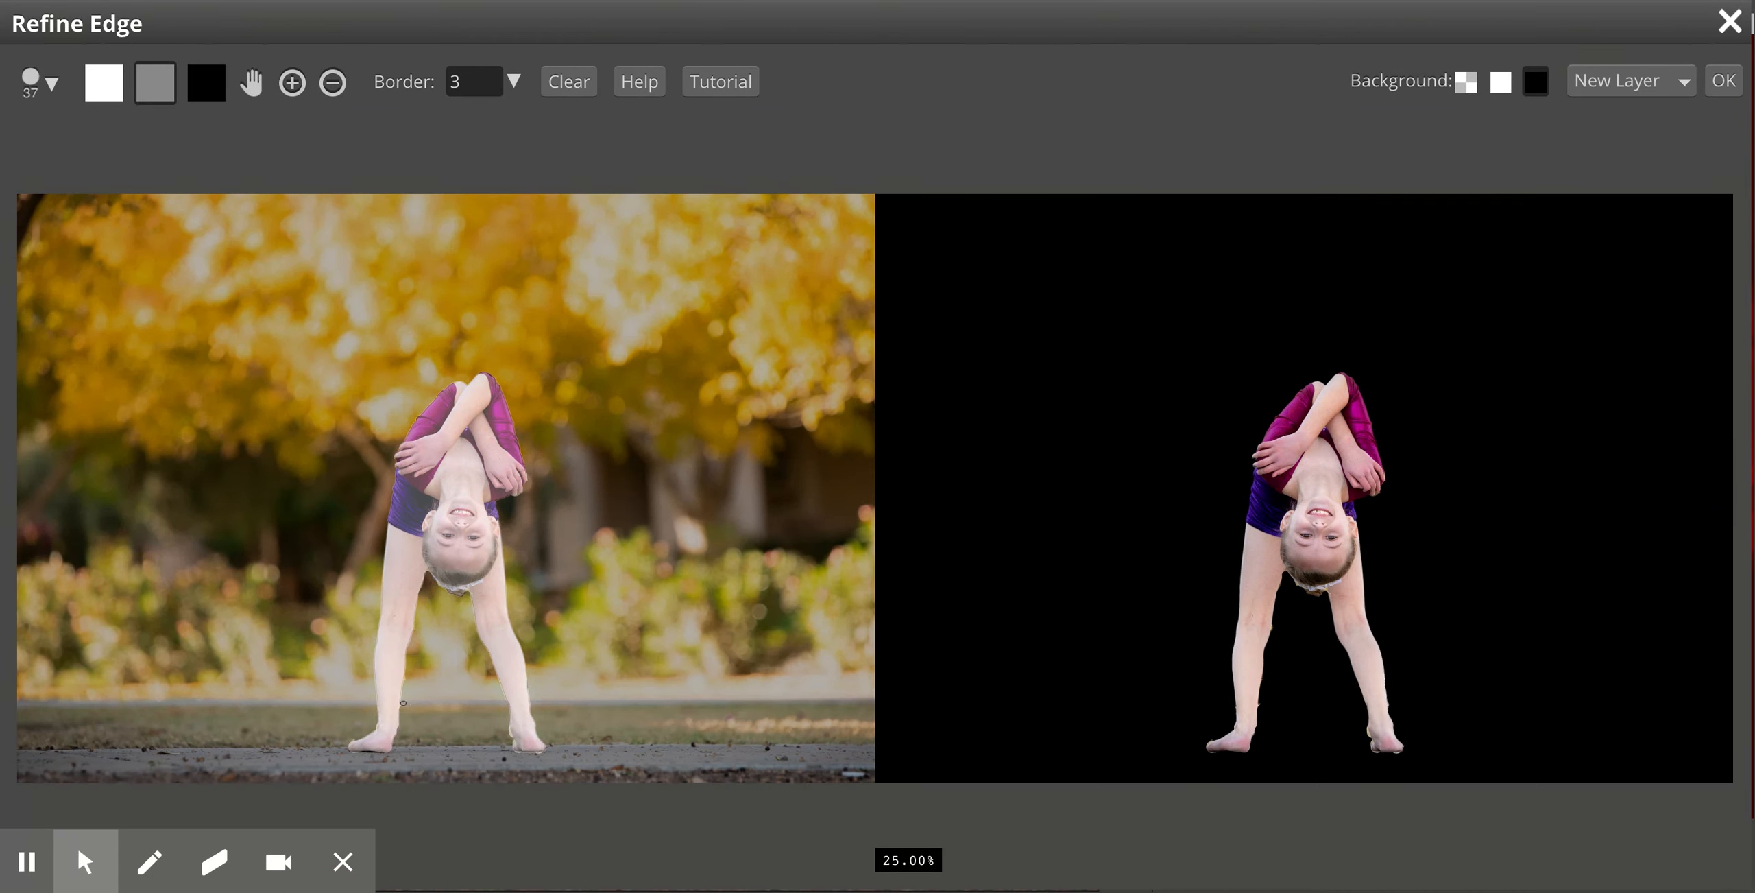
drag(406, 678, 402, 707)
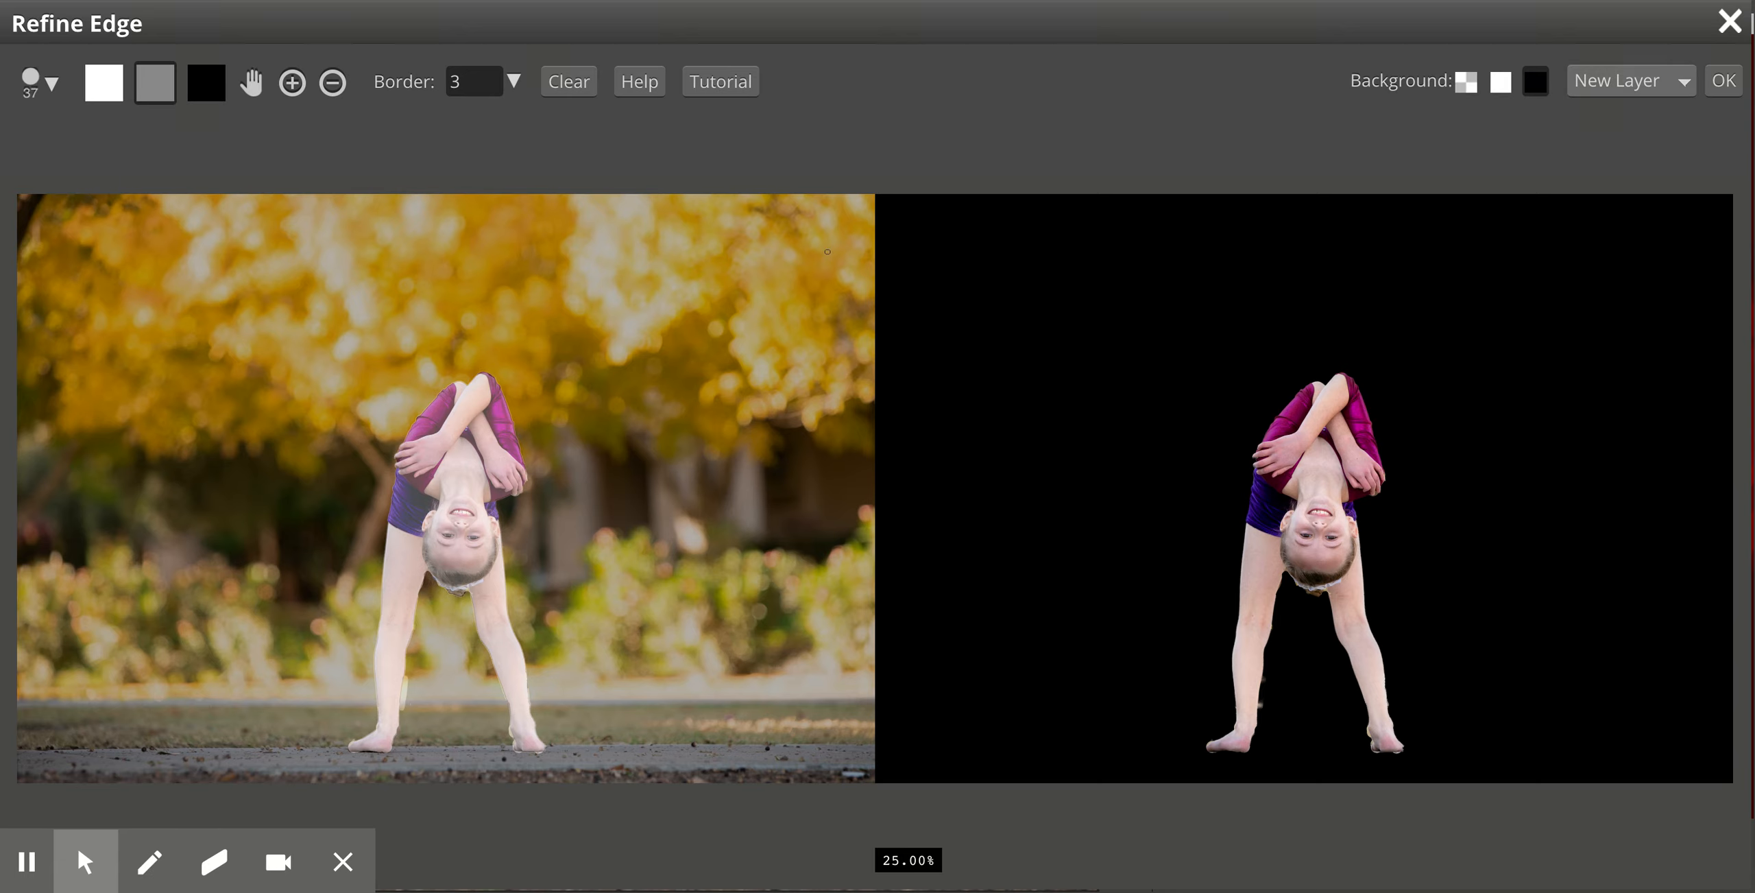
click(1664, 82)
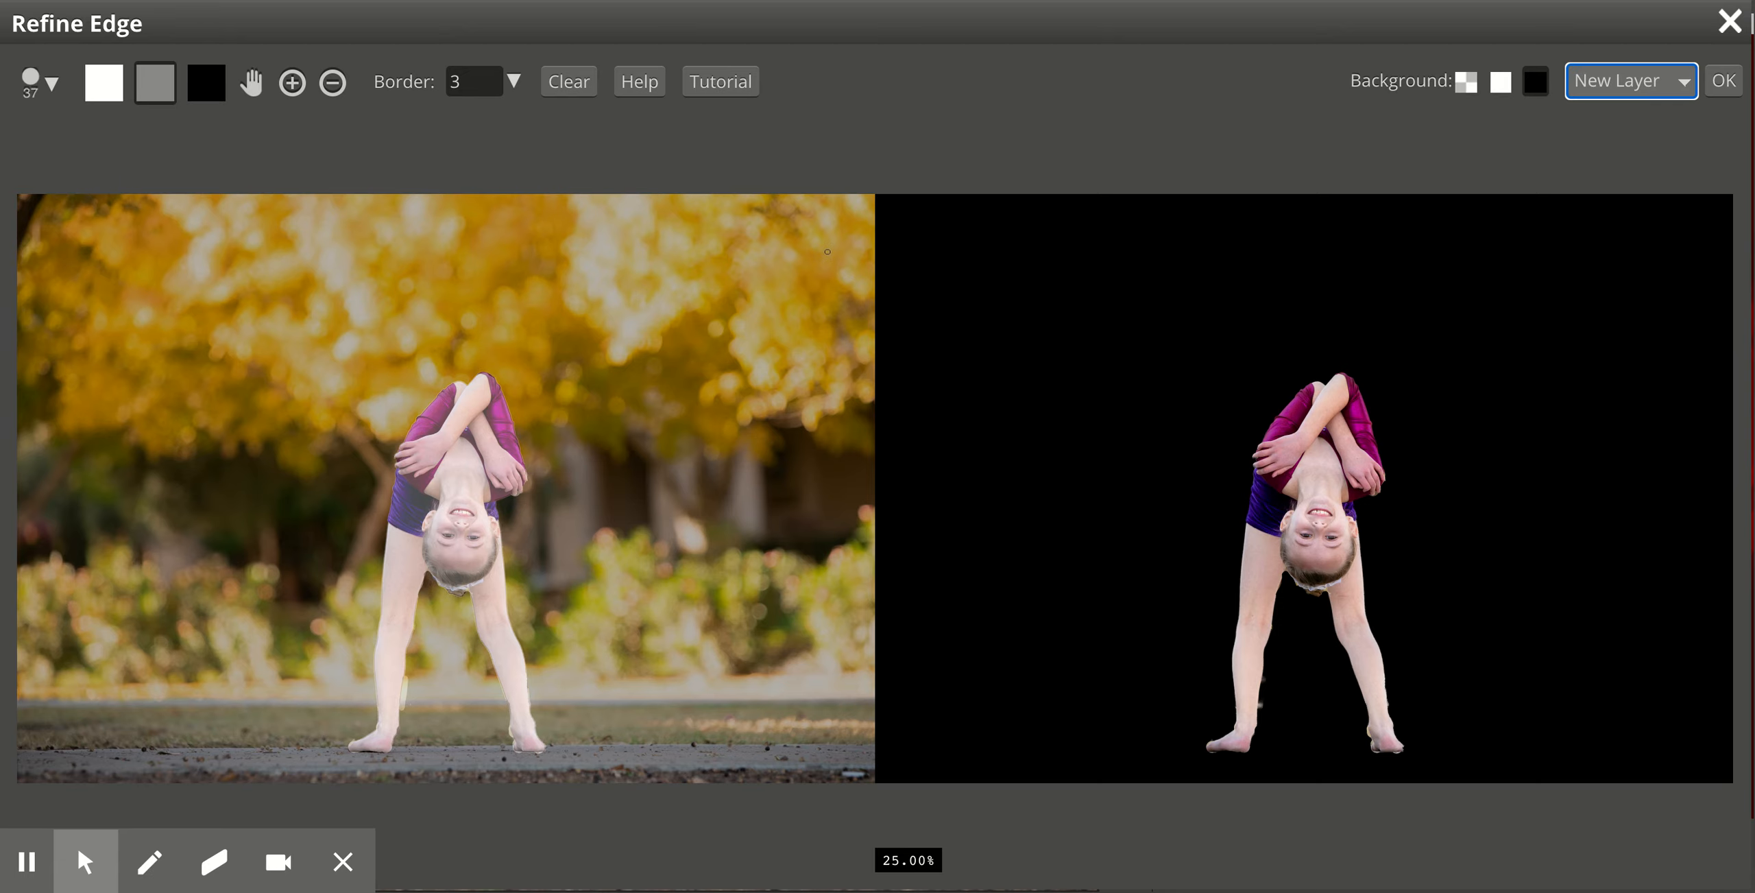
click(1724, 81)
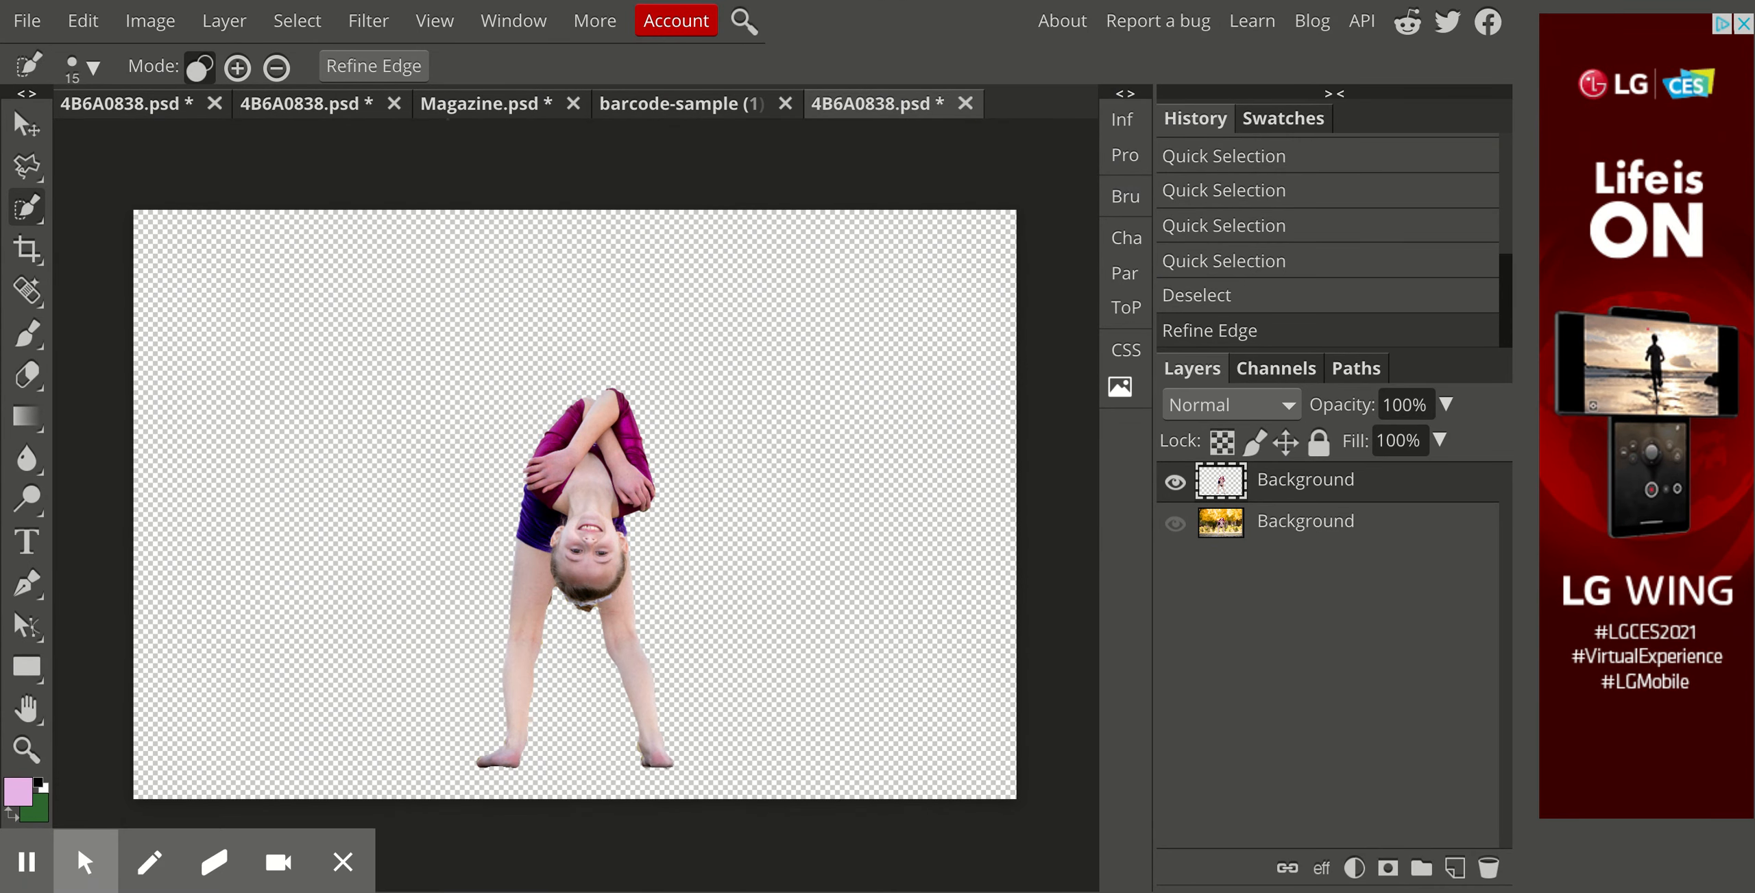
Create a new project named Magazine from the 8 x 12 in photo preset, at 300 DPI with a white background
click(27, 20)
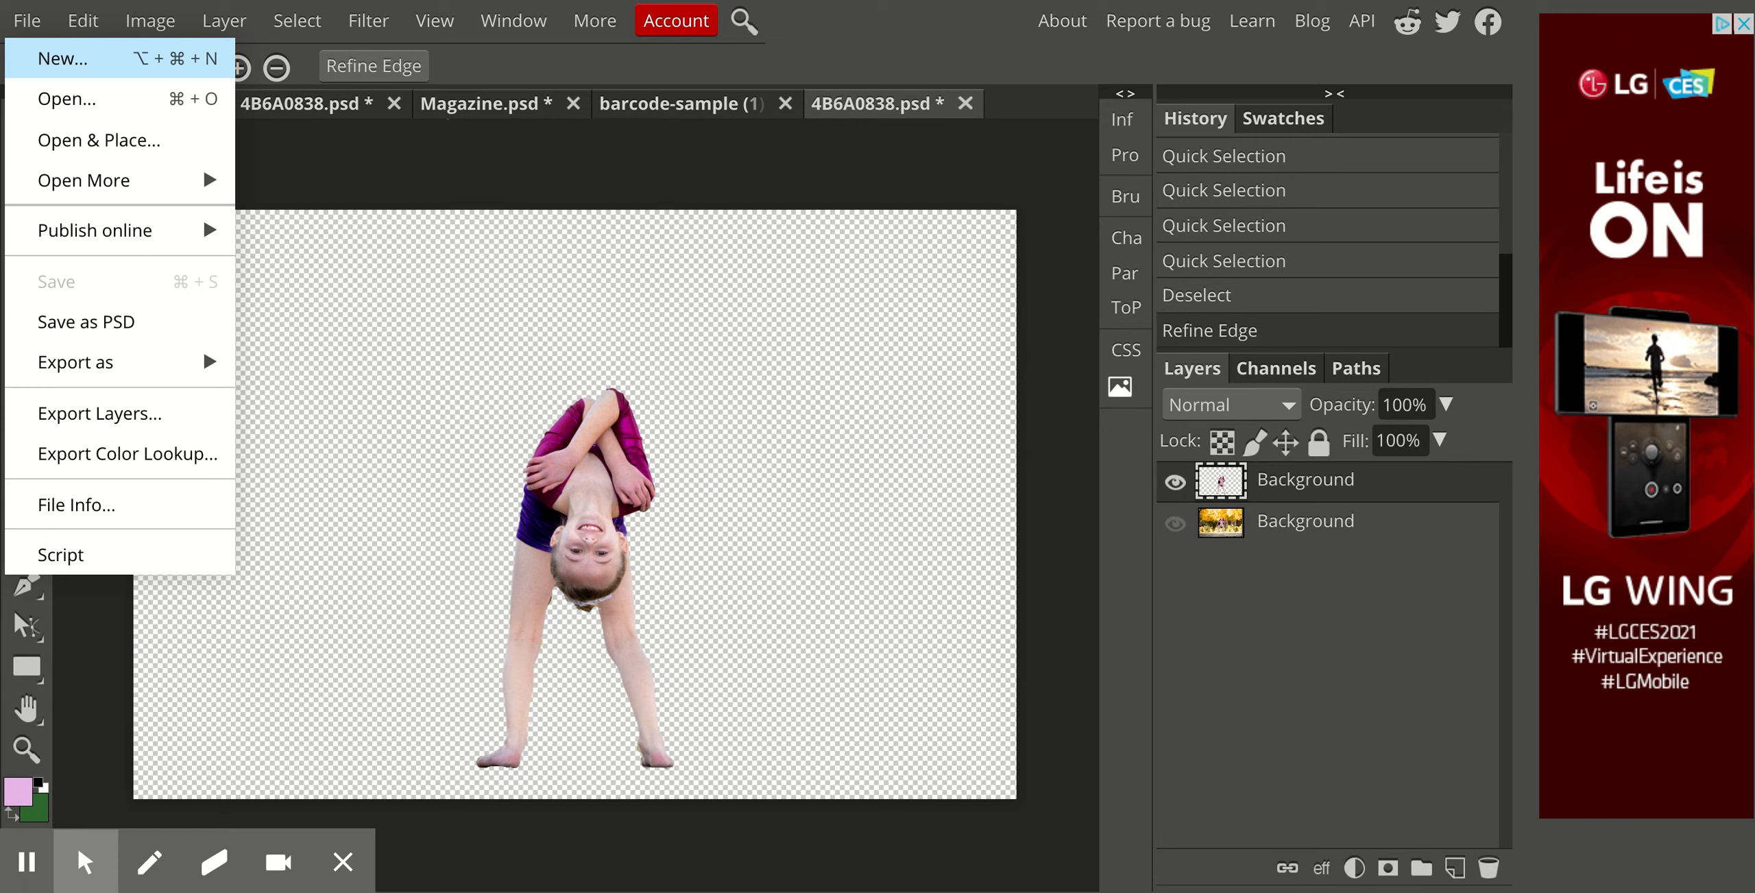
click(62, 58)
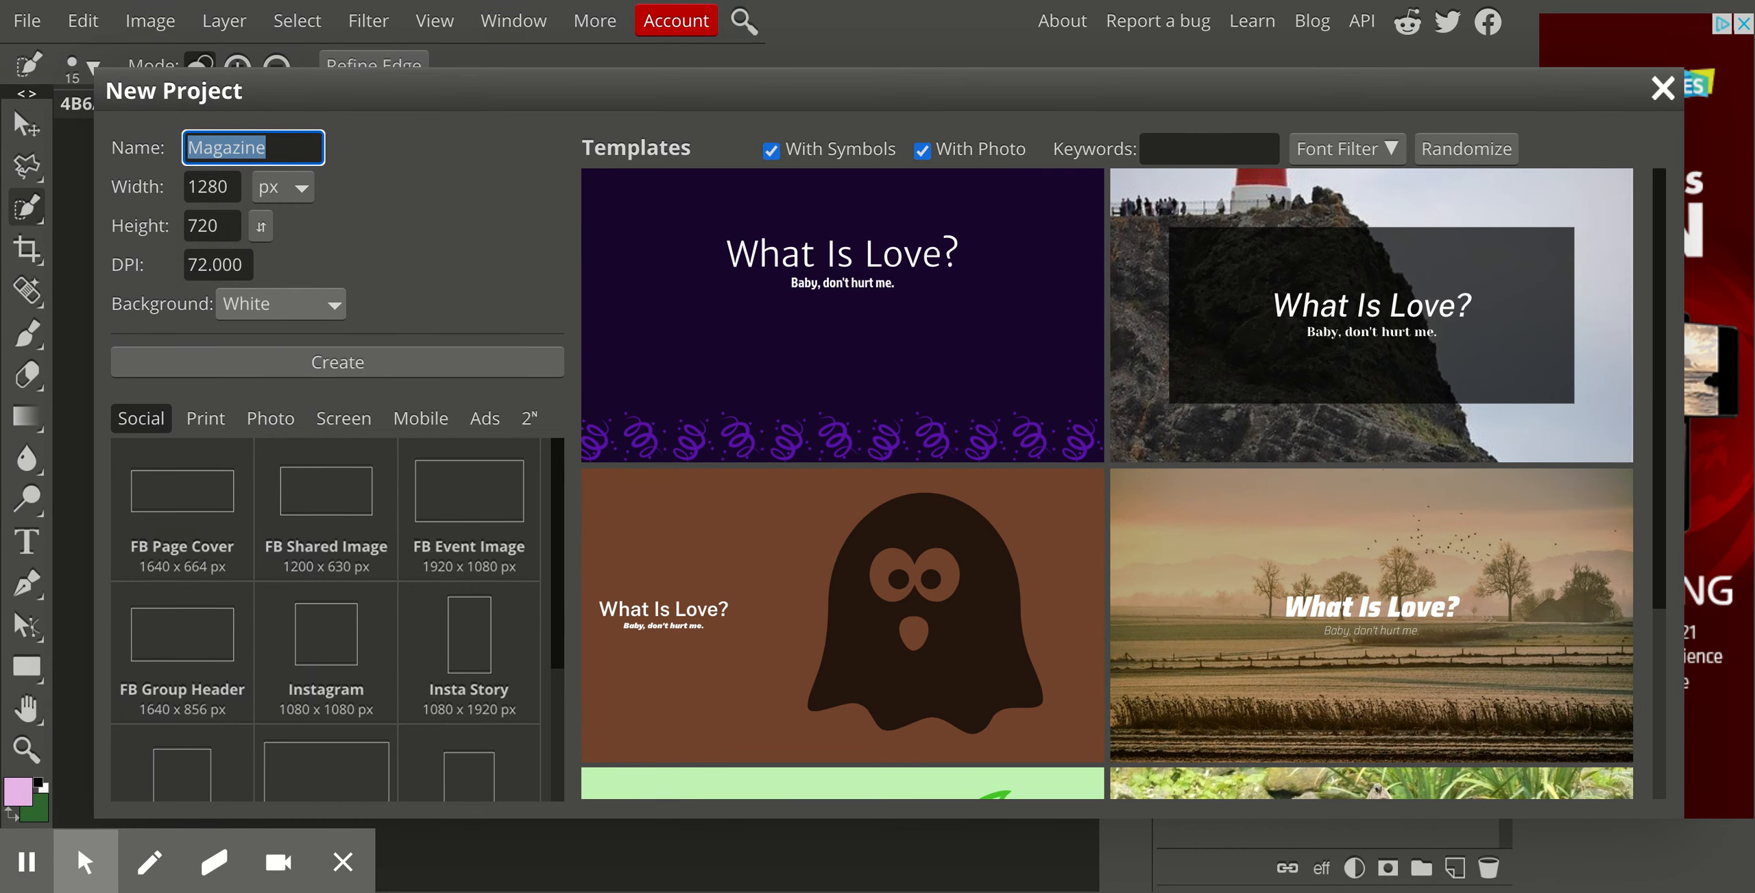
scroll(338, 617, down, 2)
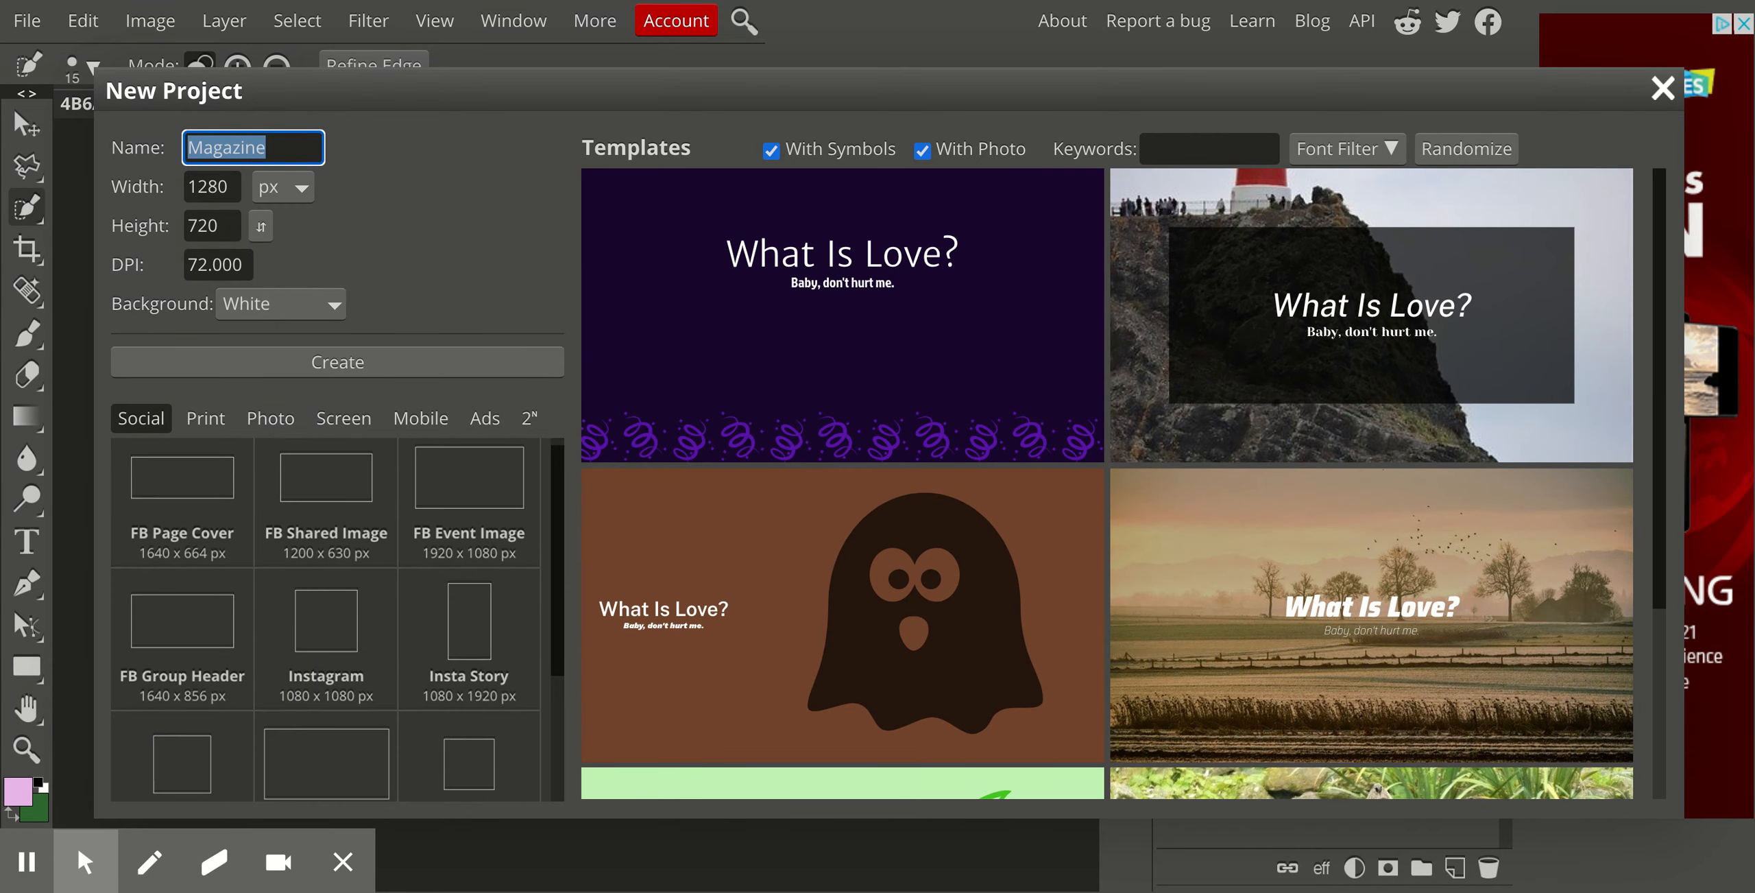
scroll(338, 618, down, 1)
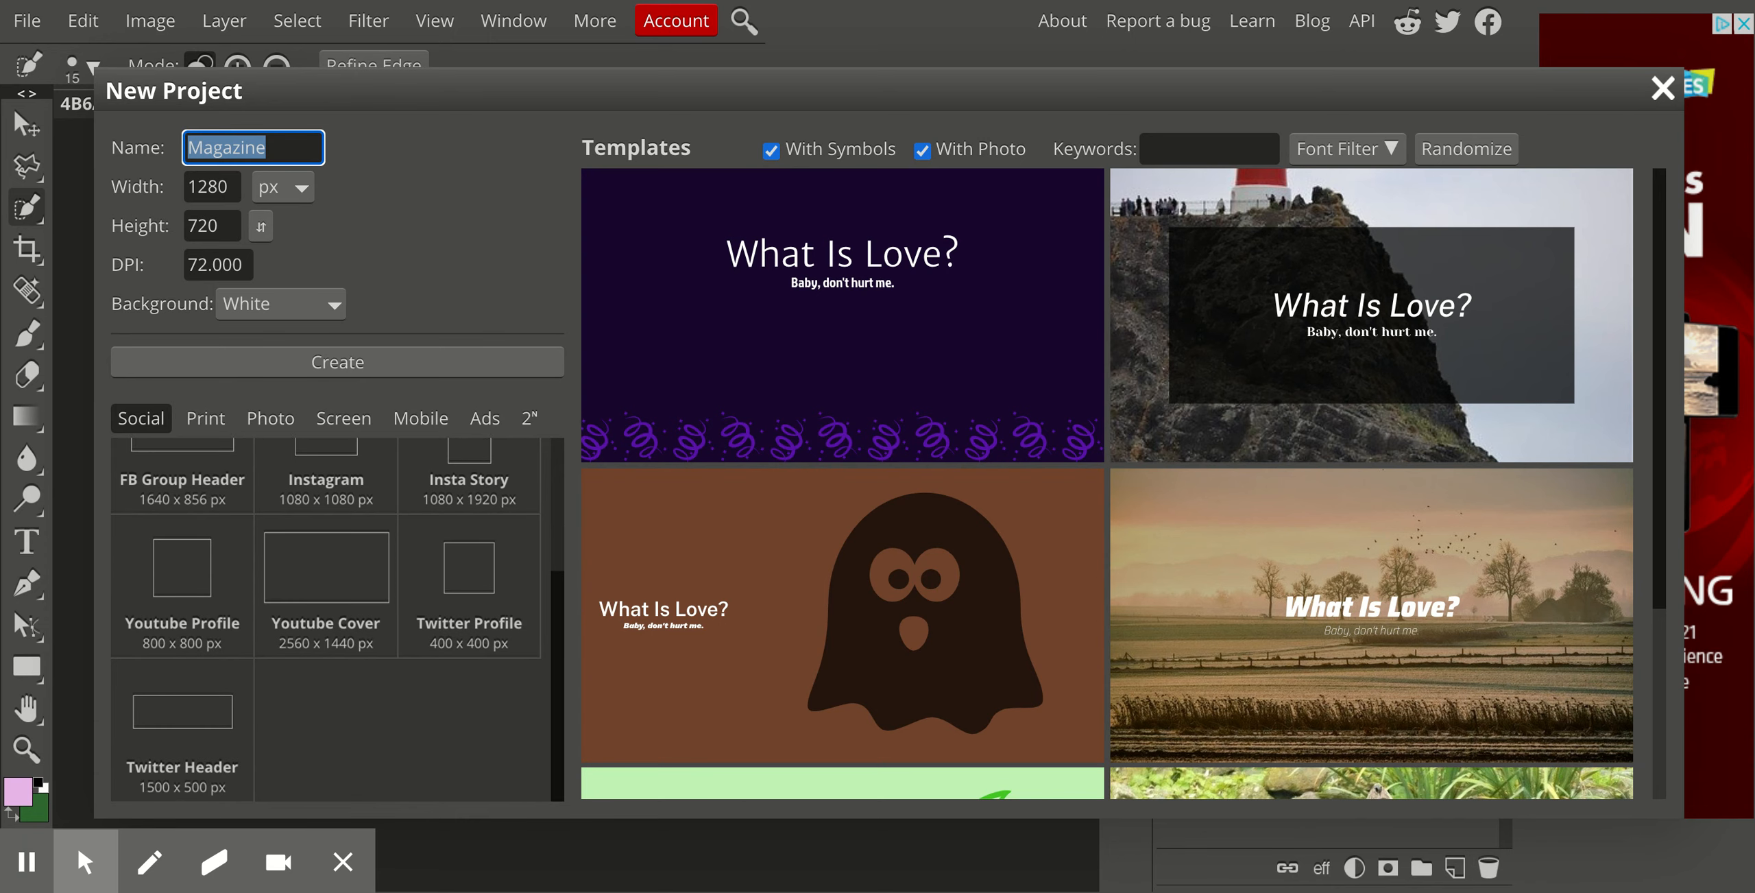
scroll(338, 617, up, 3)
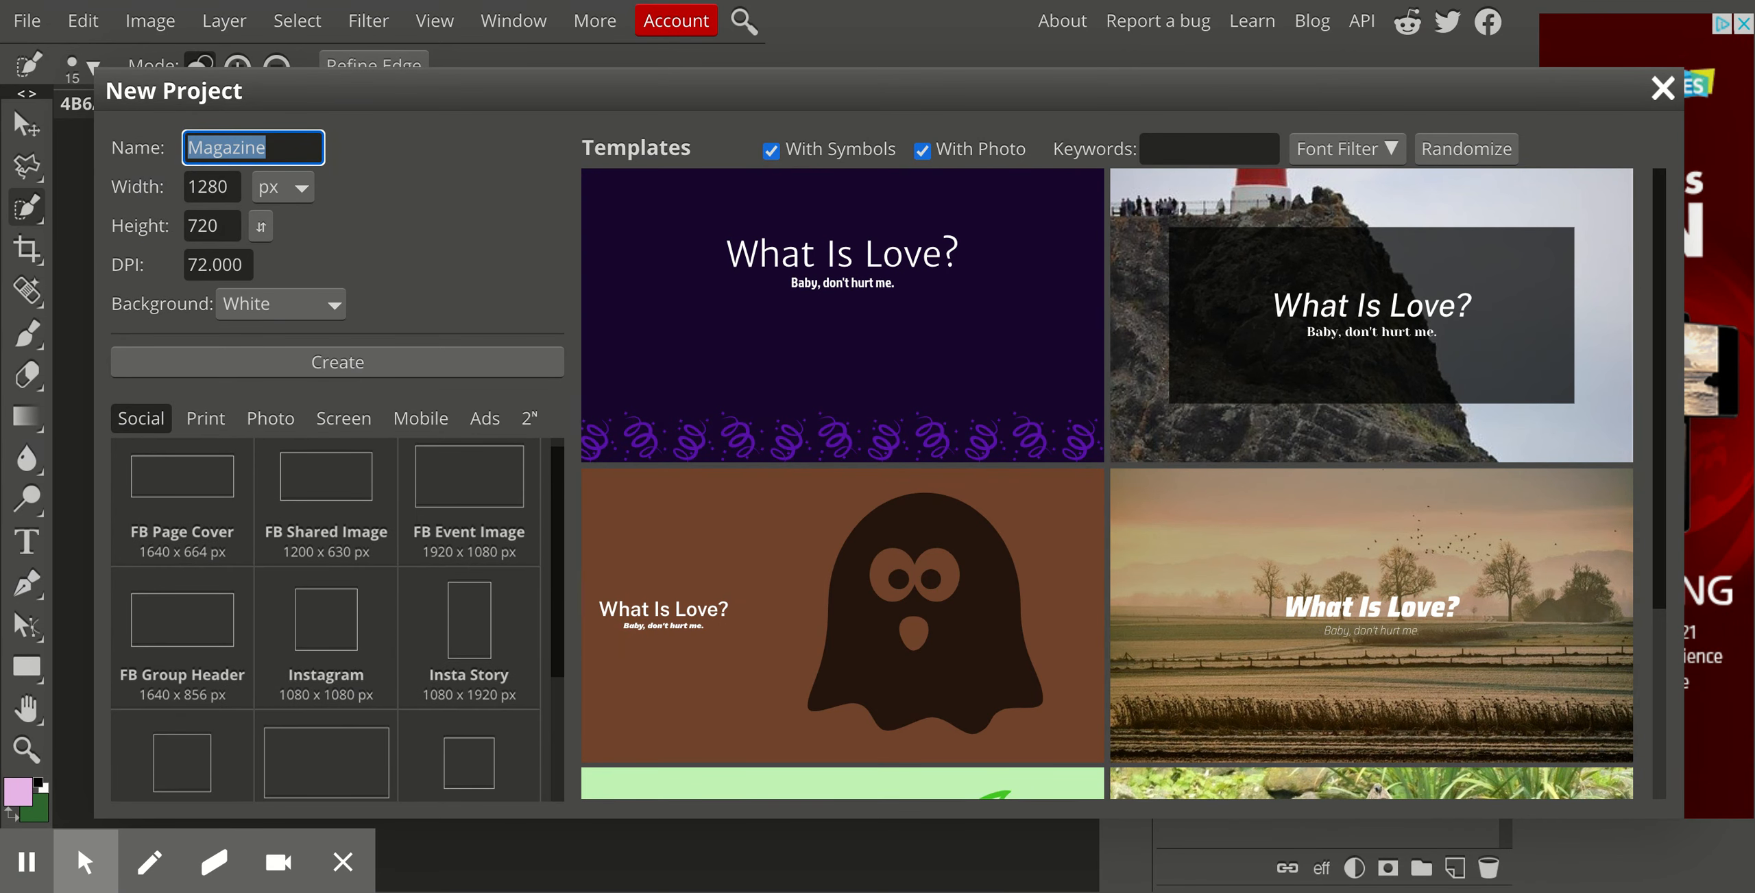
scroll(338, 617, up, 1)
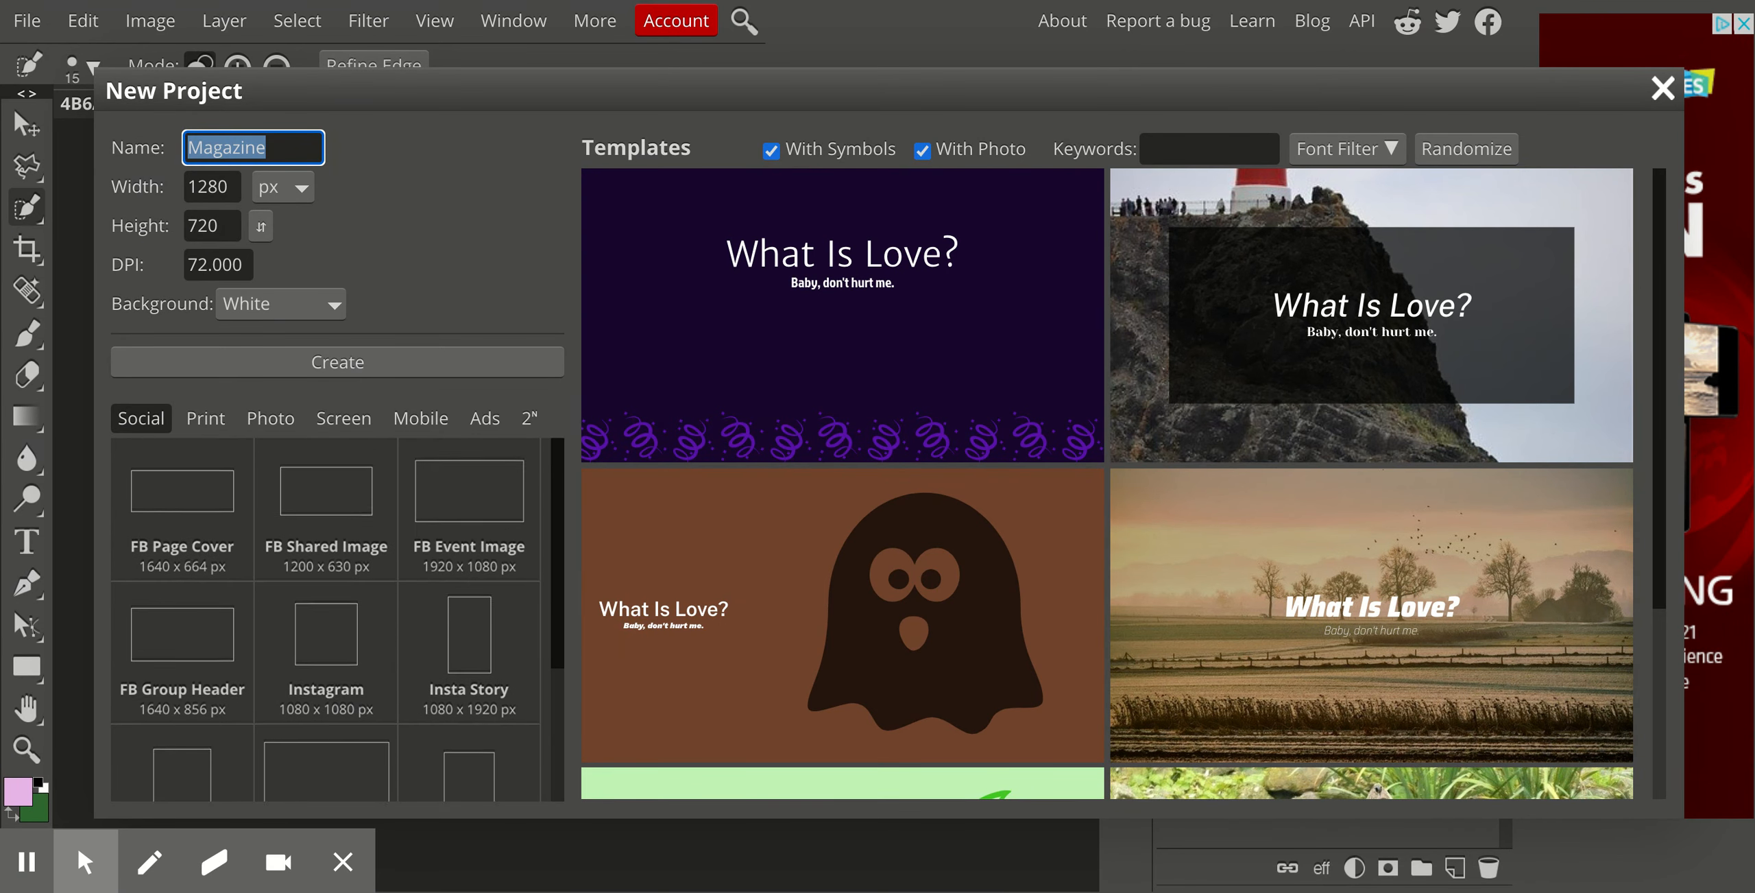
click(271, 418)
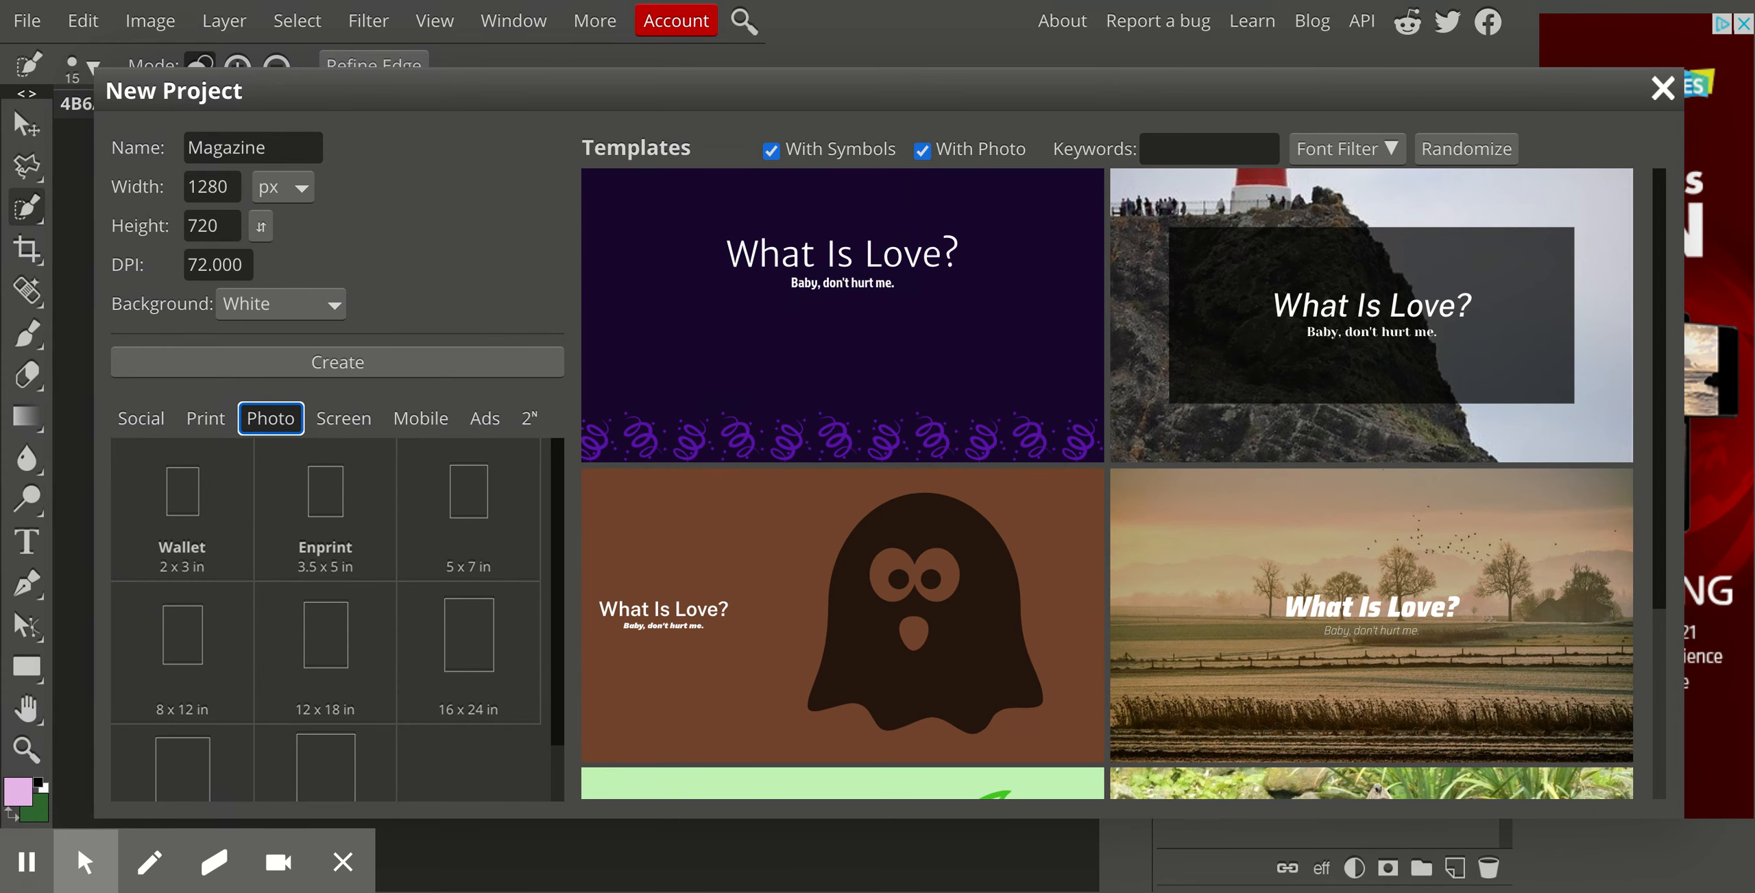
scroll(339, 622, down, 1)
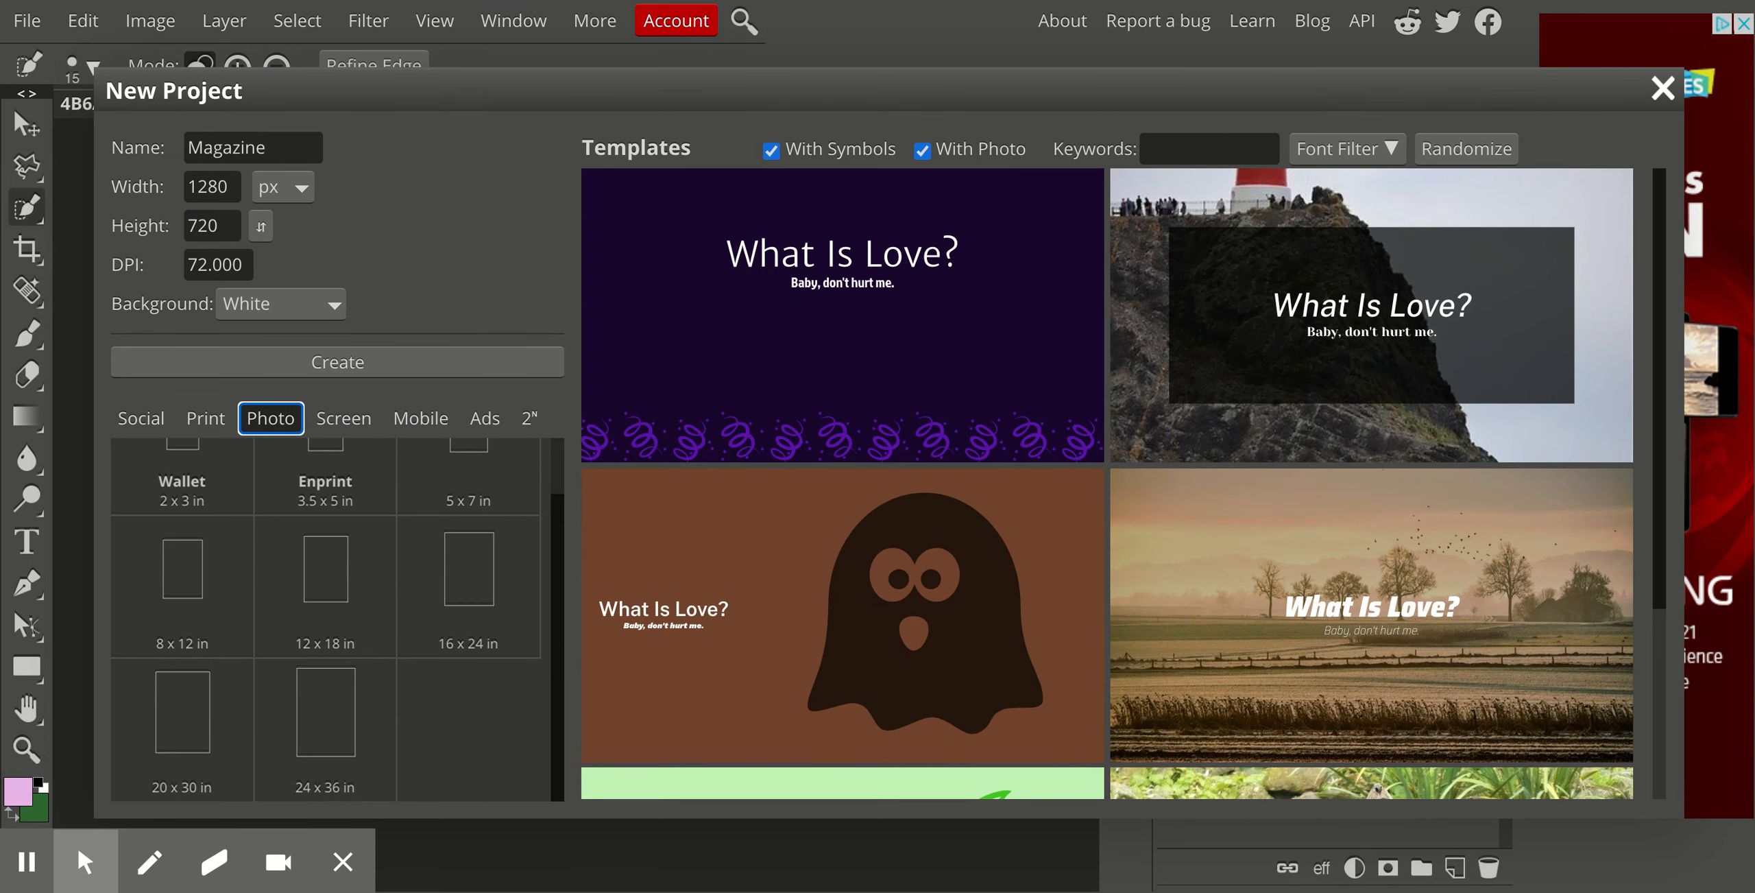
click(182, 576)
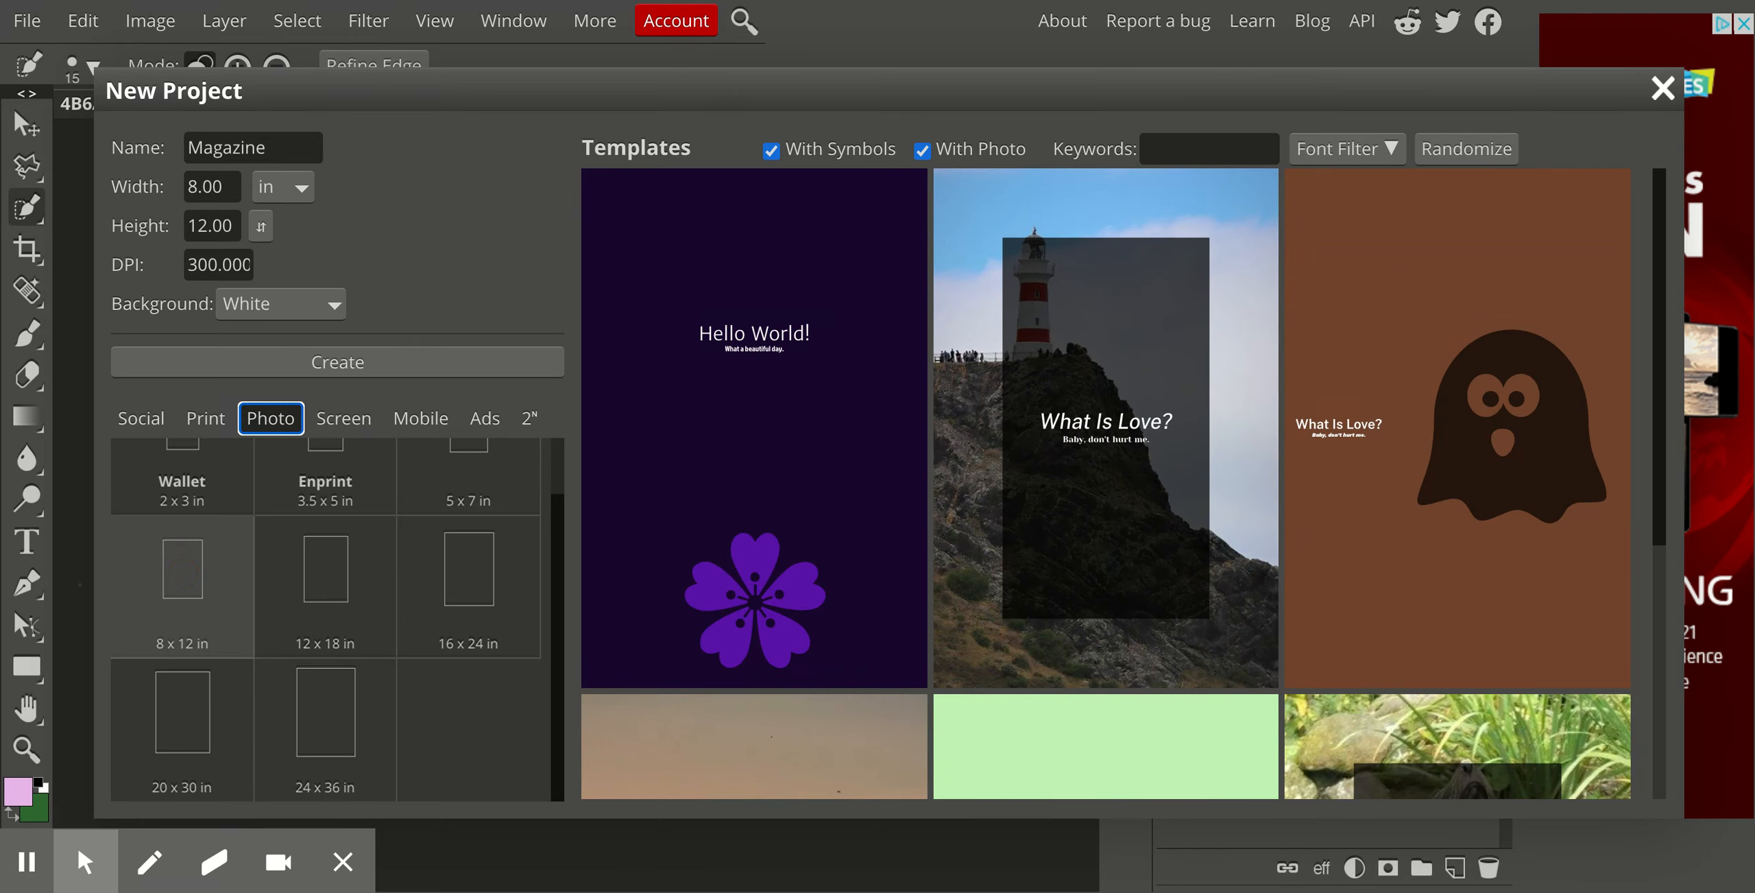
click(337, 361)
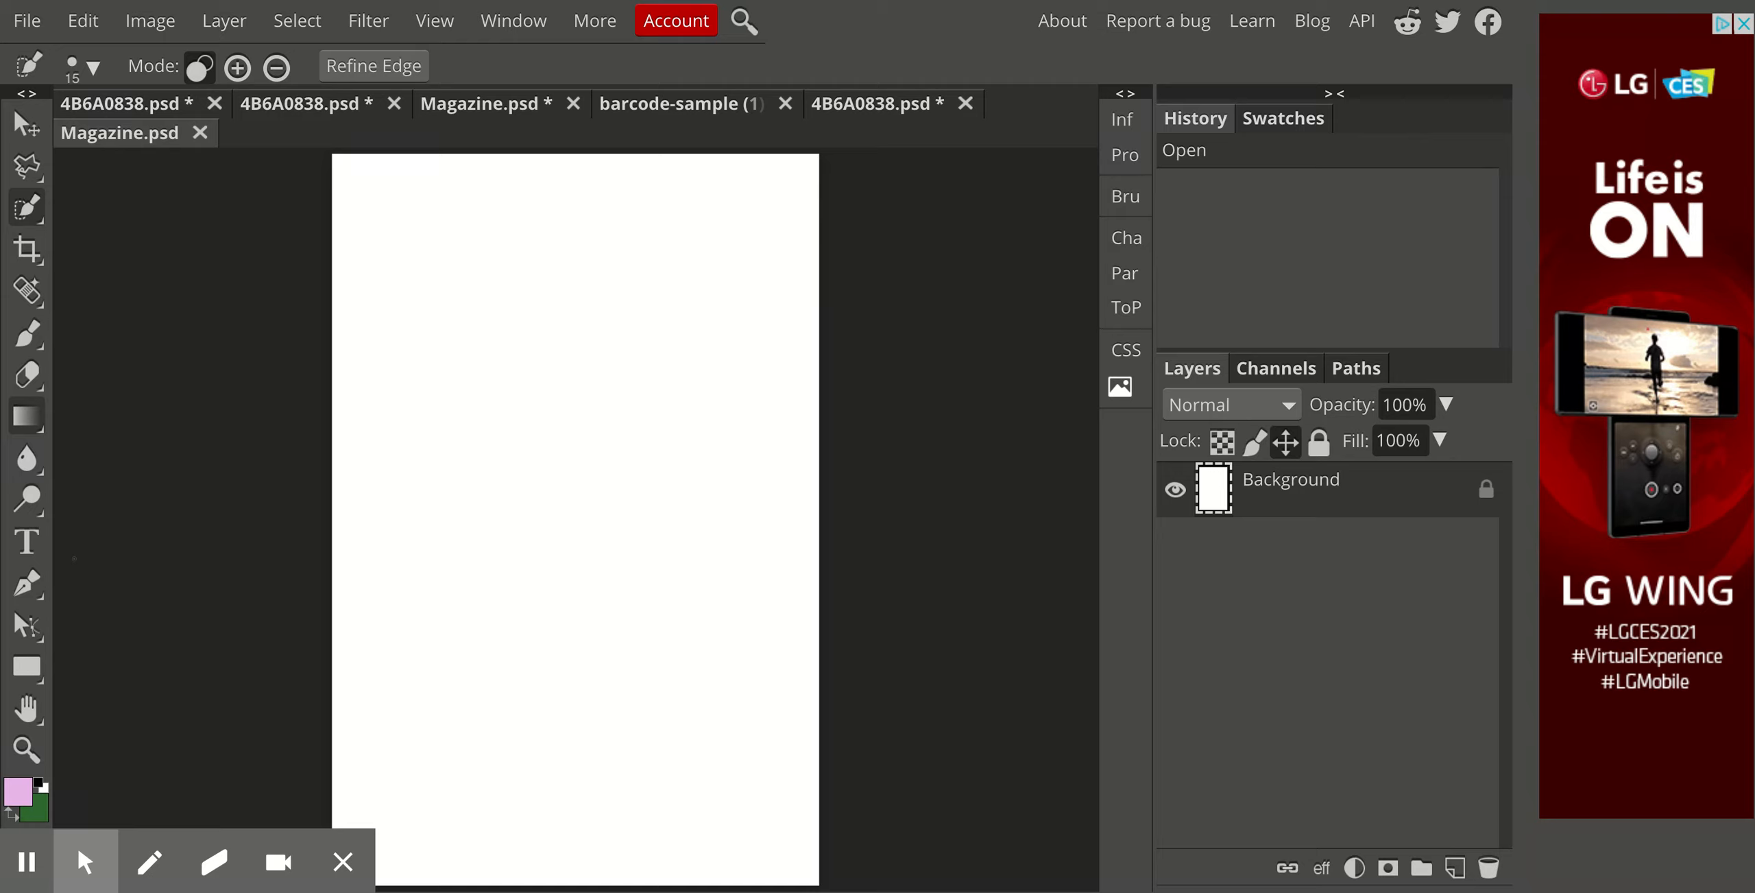
Choose the Gradient tool and set the gradient's purple end stop to the dark purple 5f1a59
right_click(26, 416)
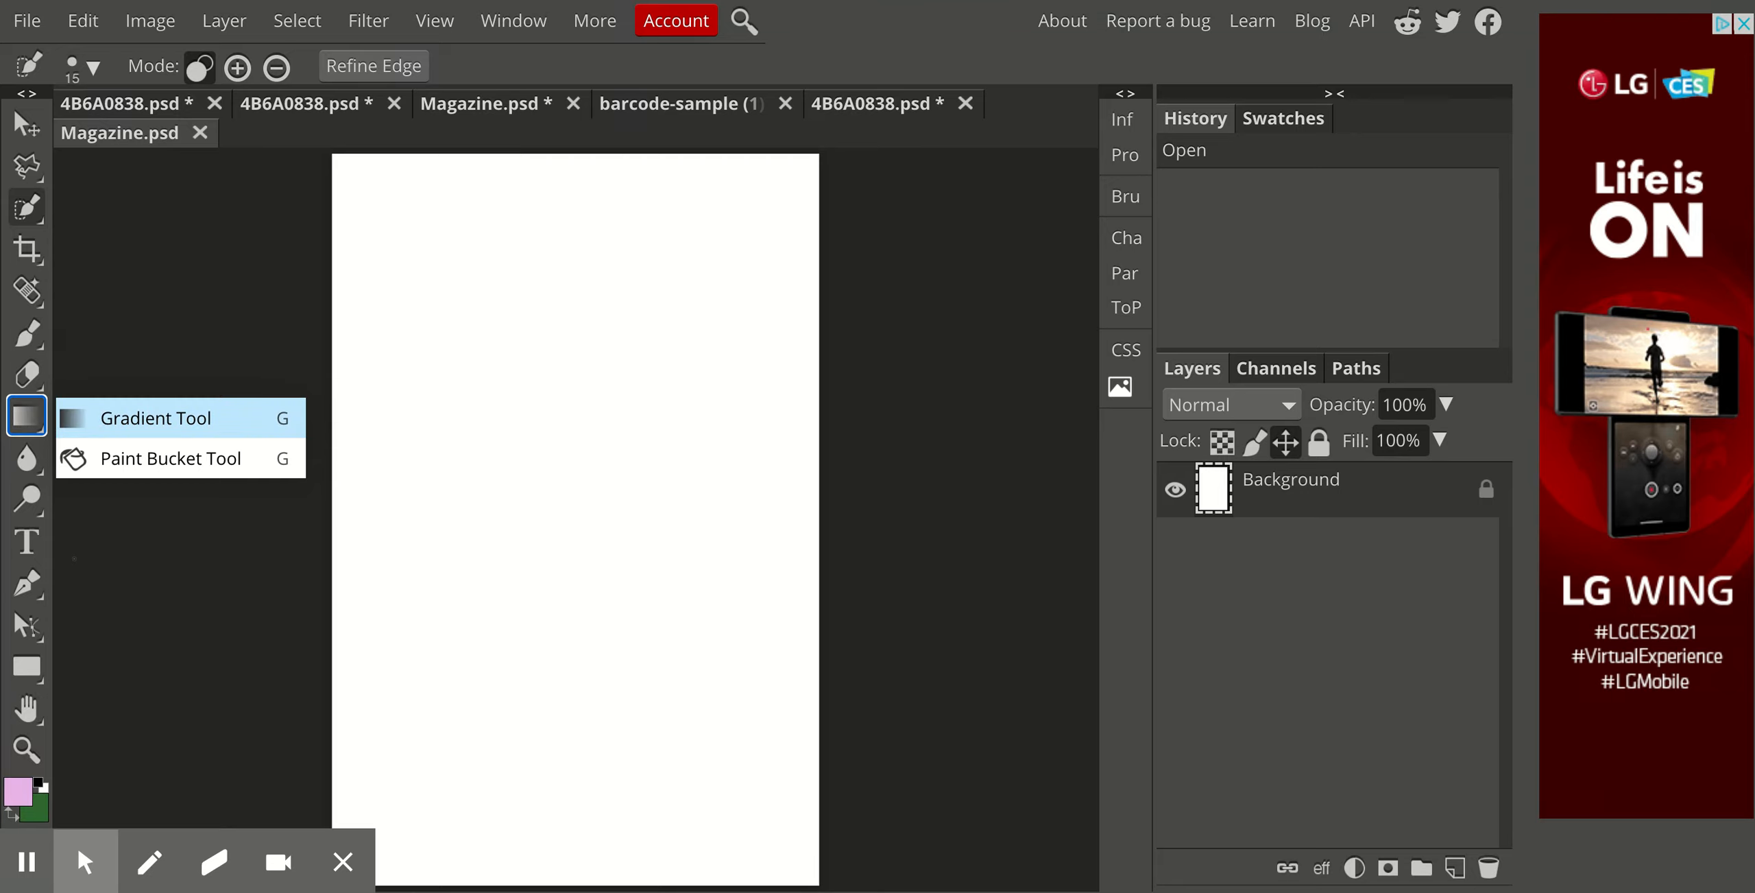
click(160, 415)
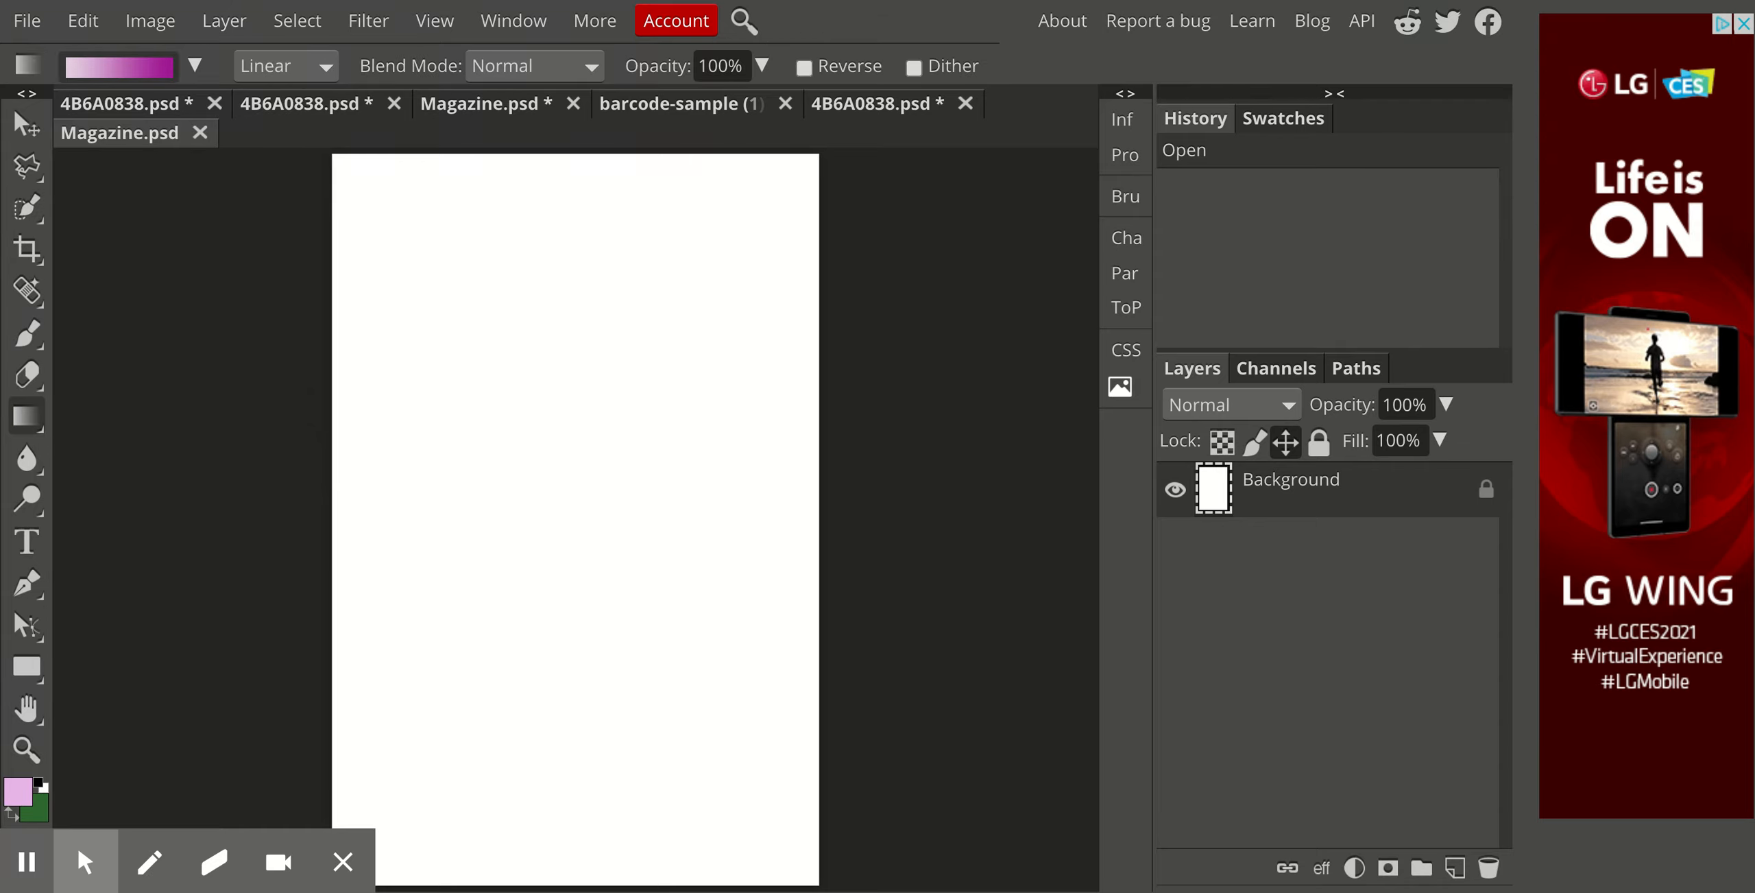
click(118, 66)
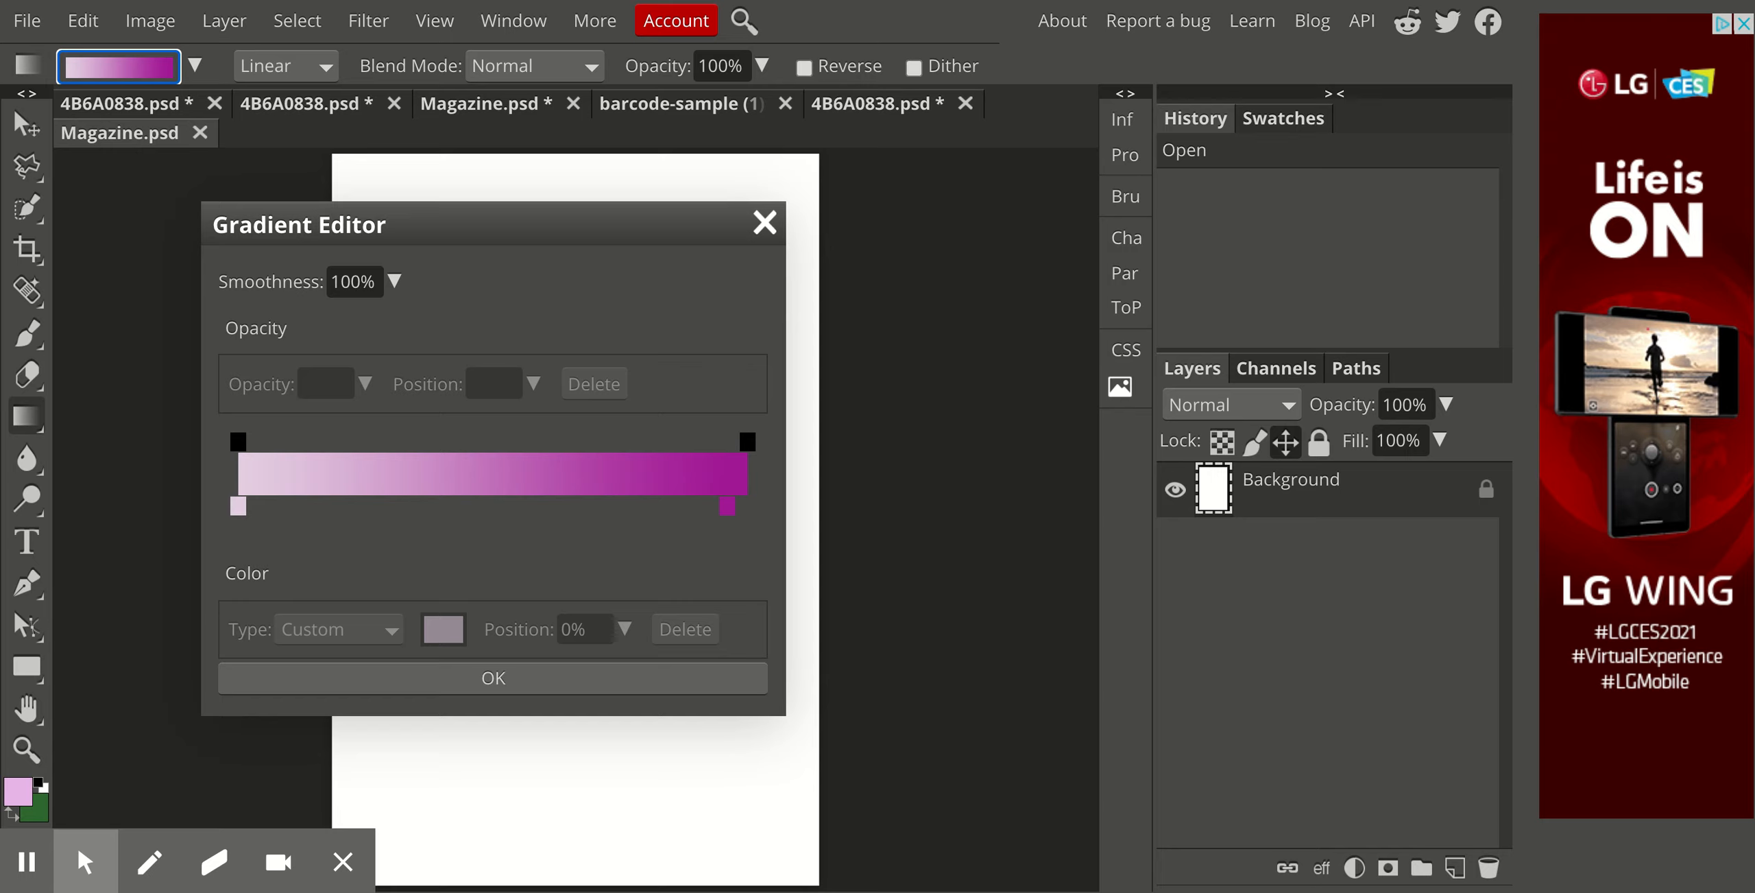
click(726, 506)
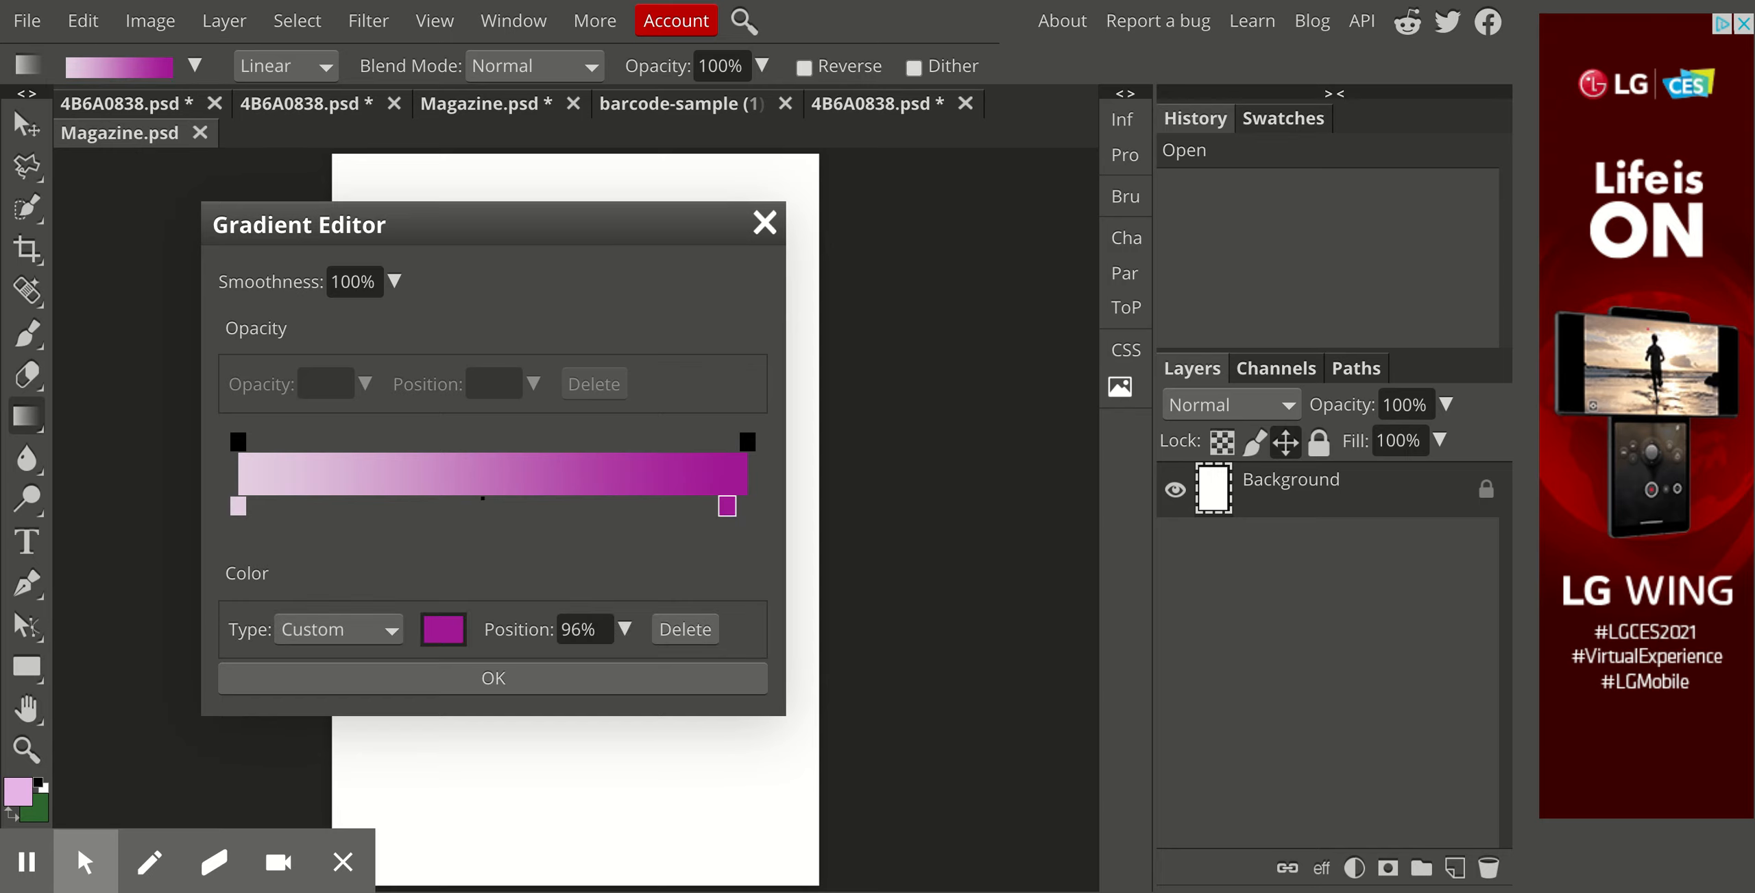
click(444, 629)
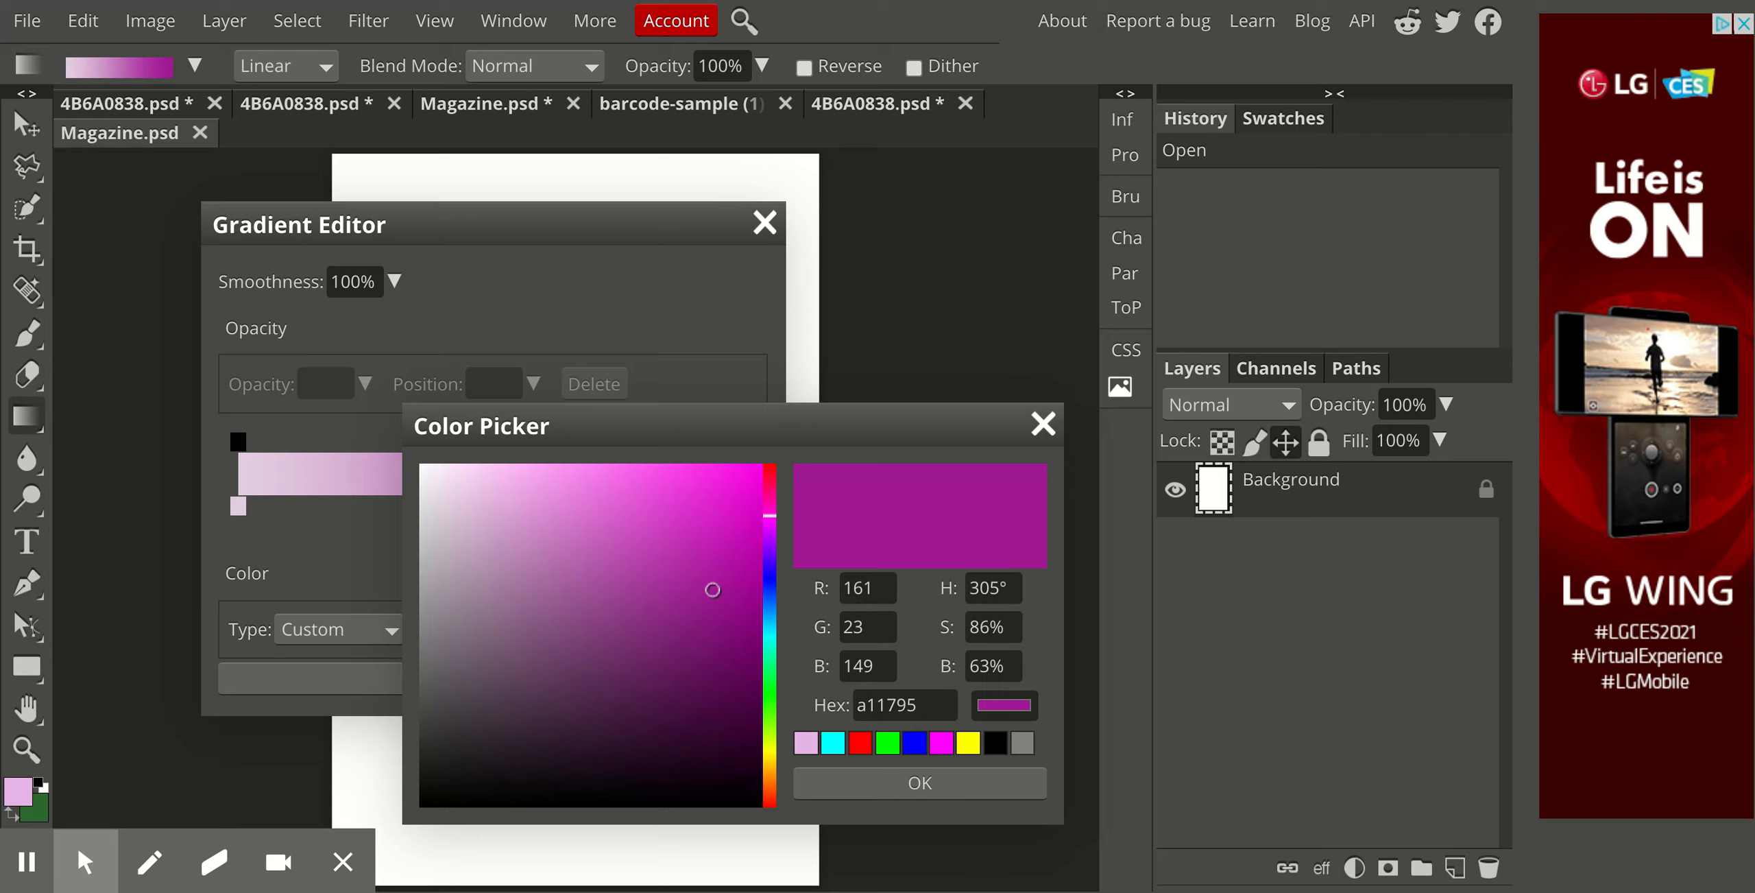
click(678, 551)
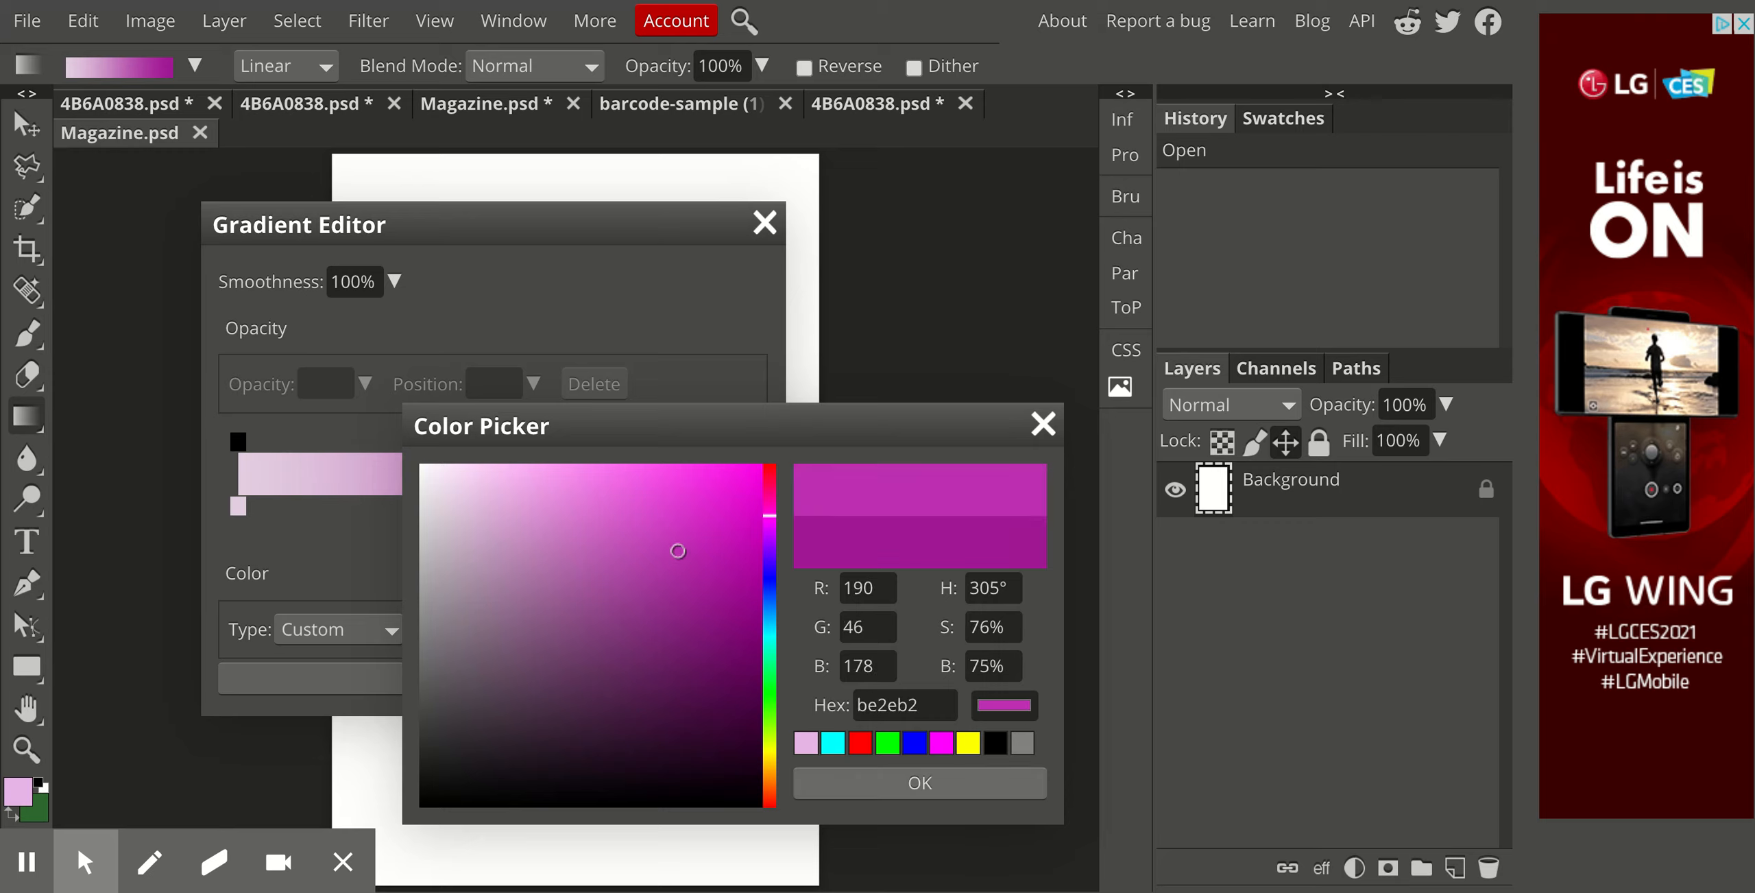
click(668, 678)
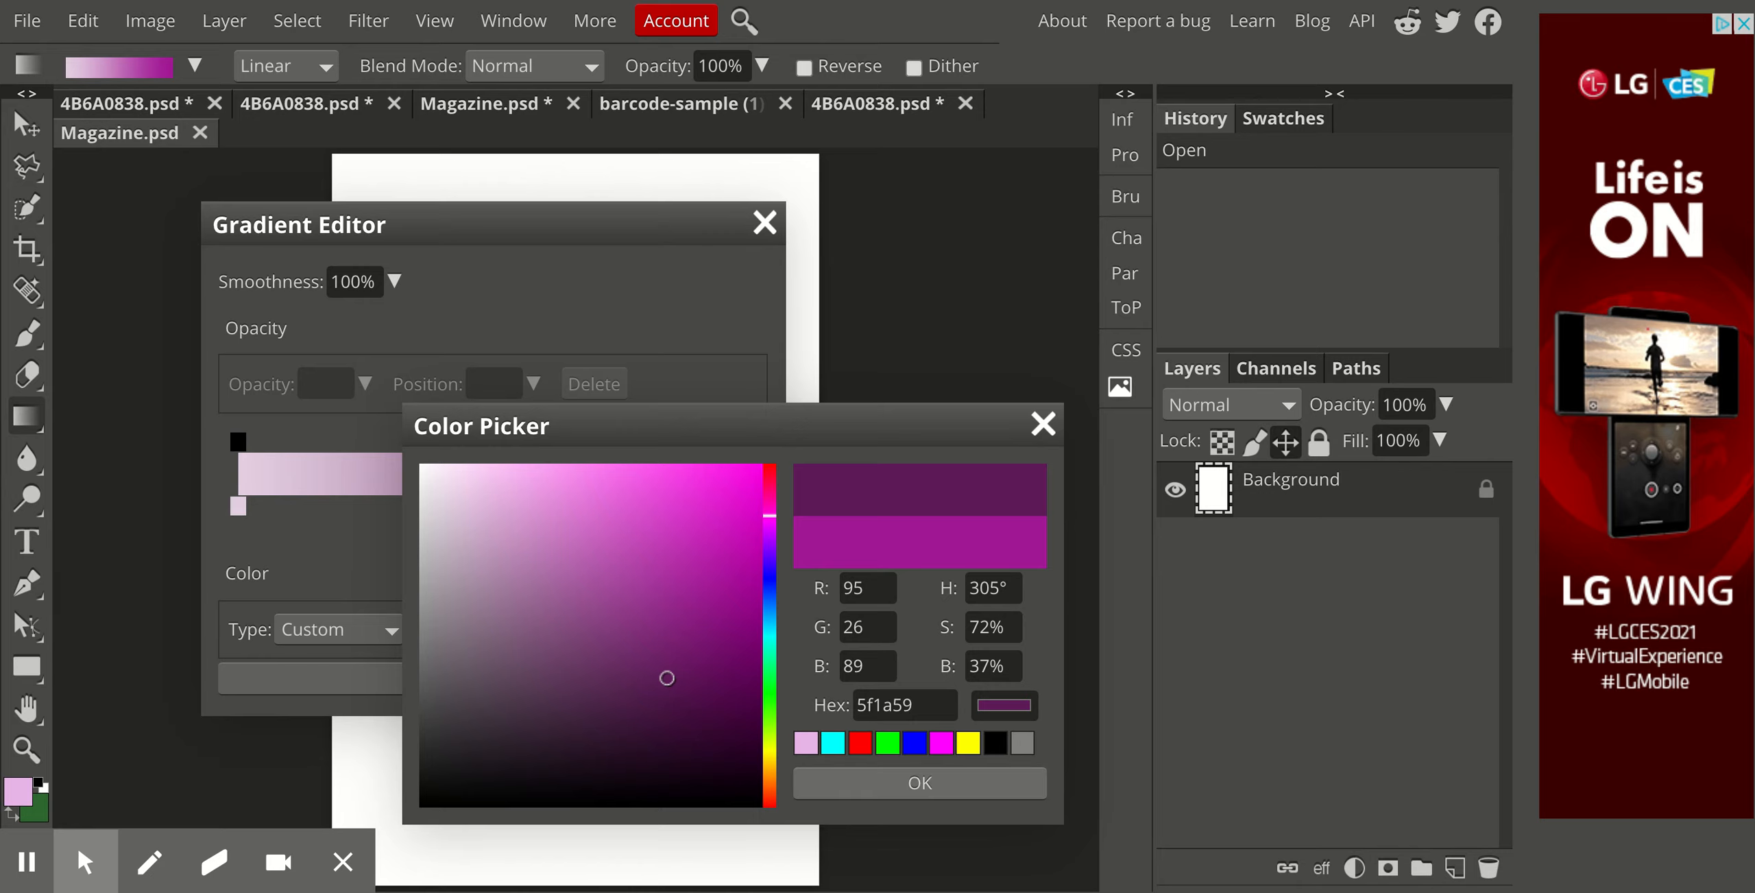
click(920, 782)
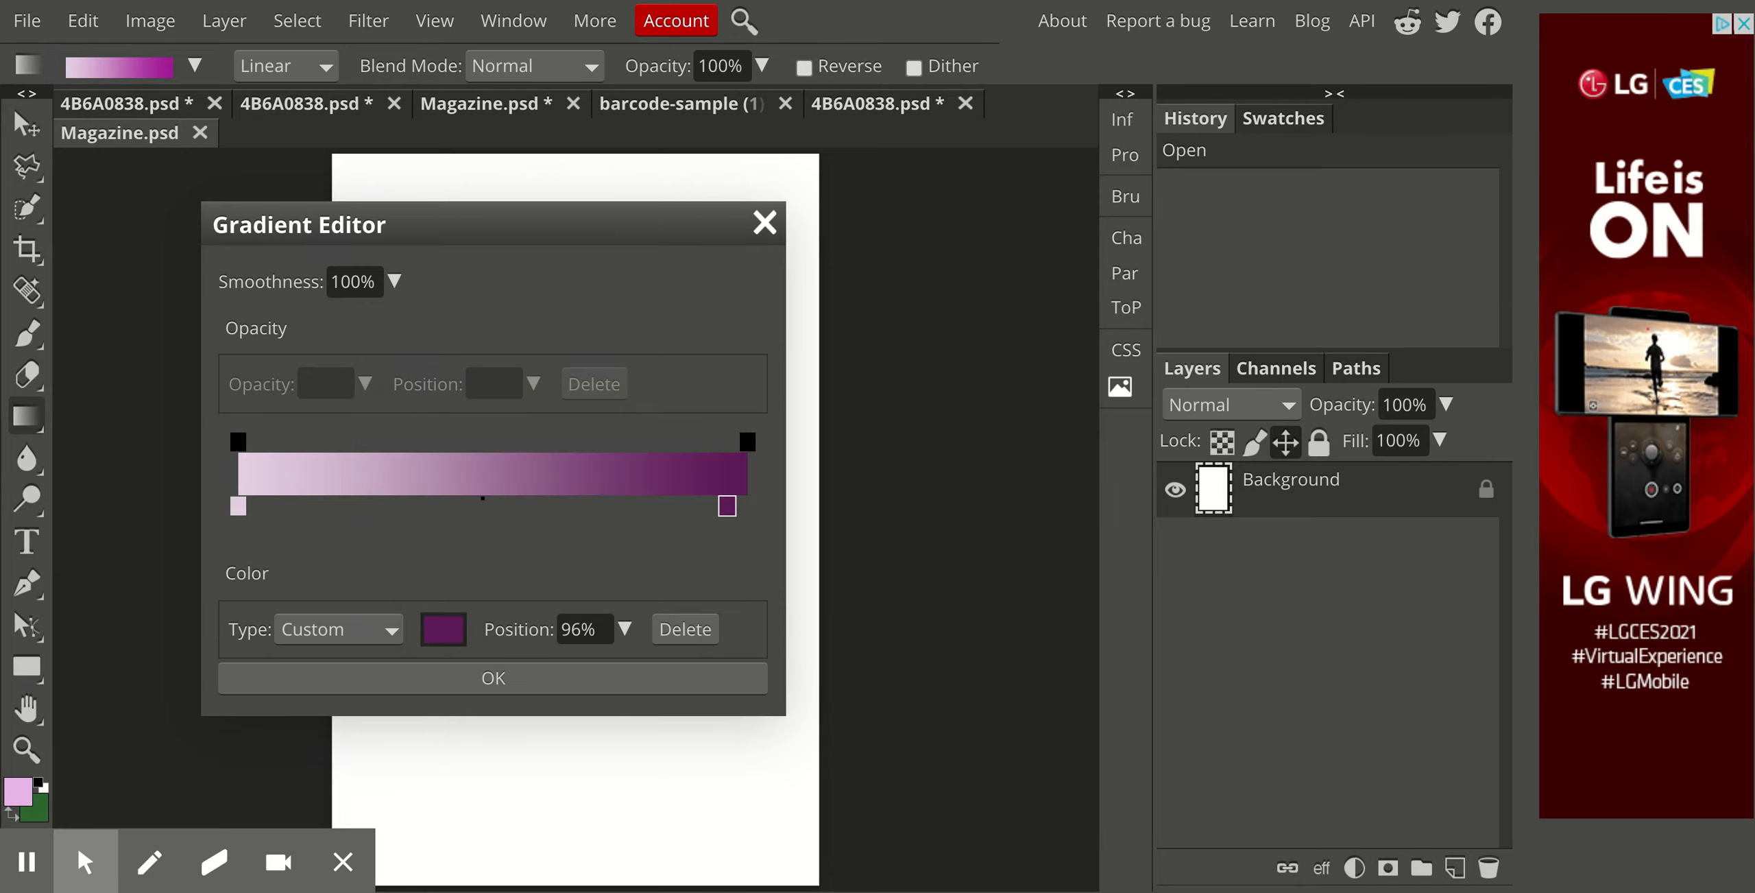
Set the gradient's starting stop to the light pink f3cef0 and accept the edited gradient
click(238, 506)
click(444, 629)
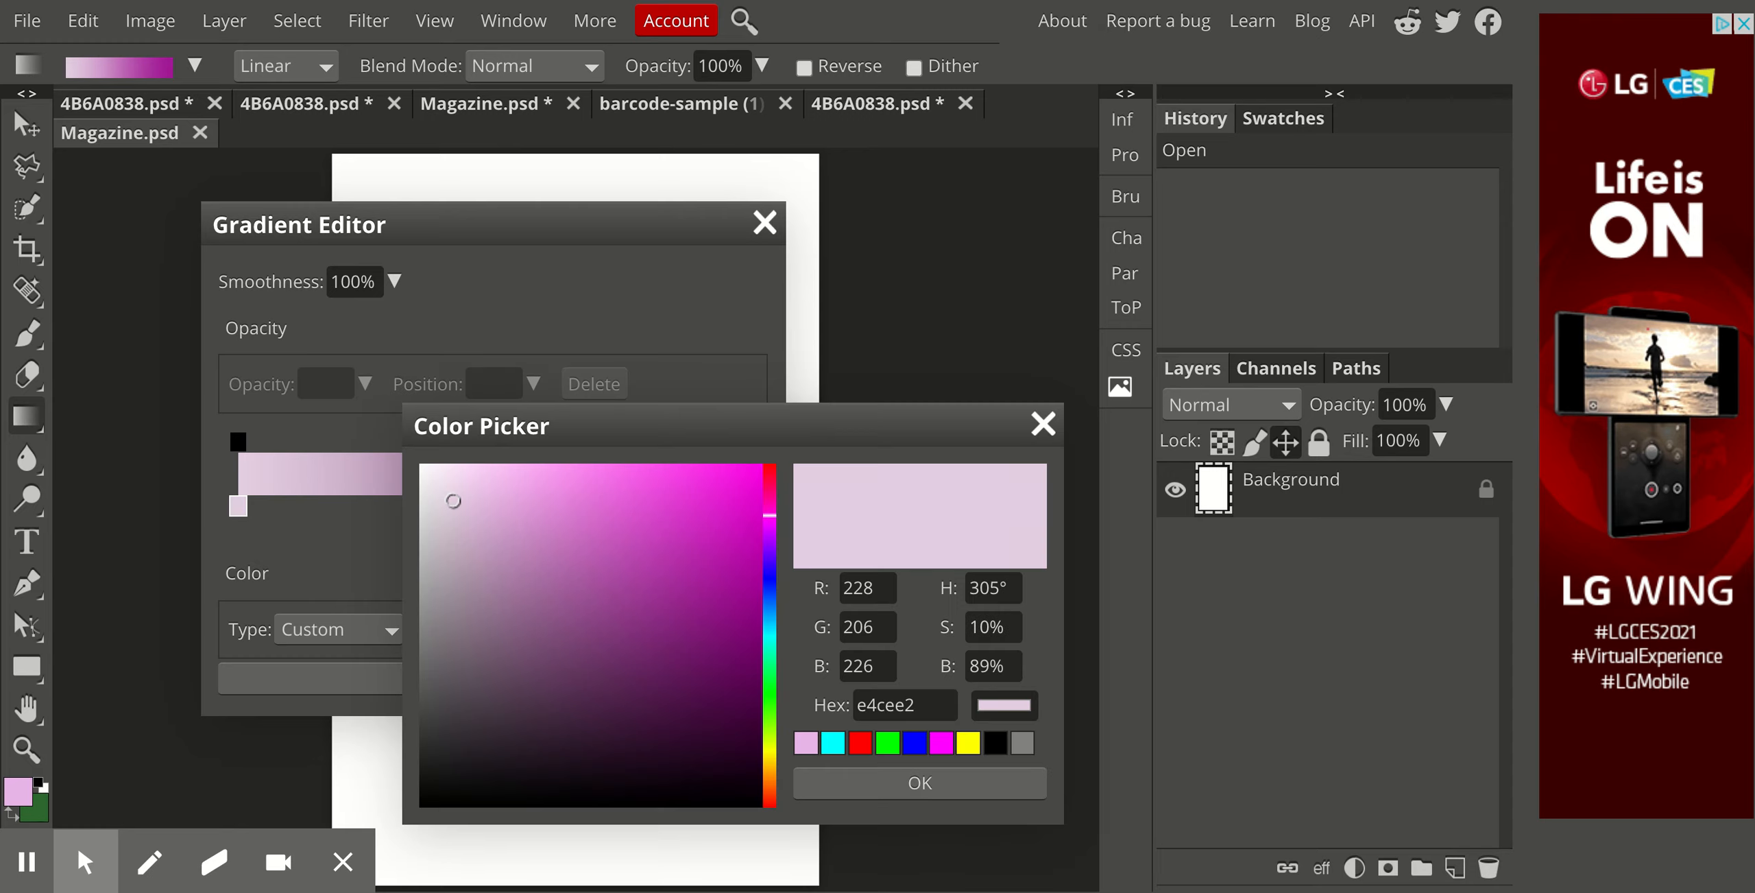
mouse_move(454, 501)
mouse_down()
mouse_move(452, 516)
mouse_move(470, 480)
mouse_up()
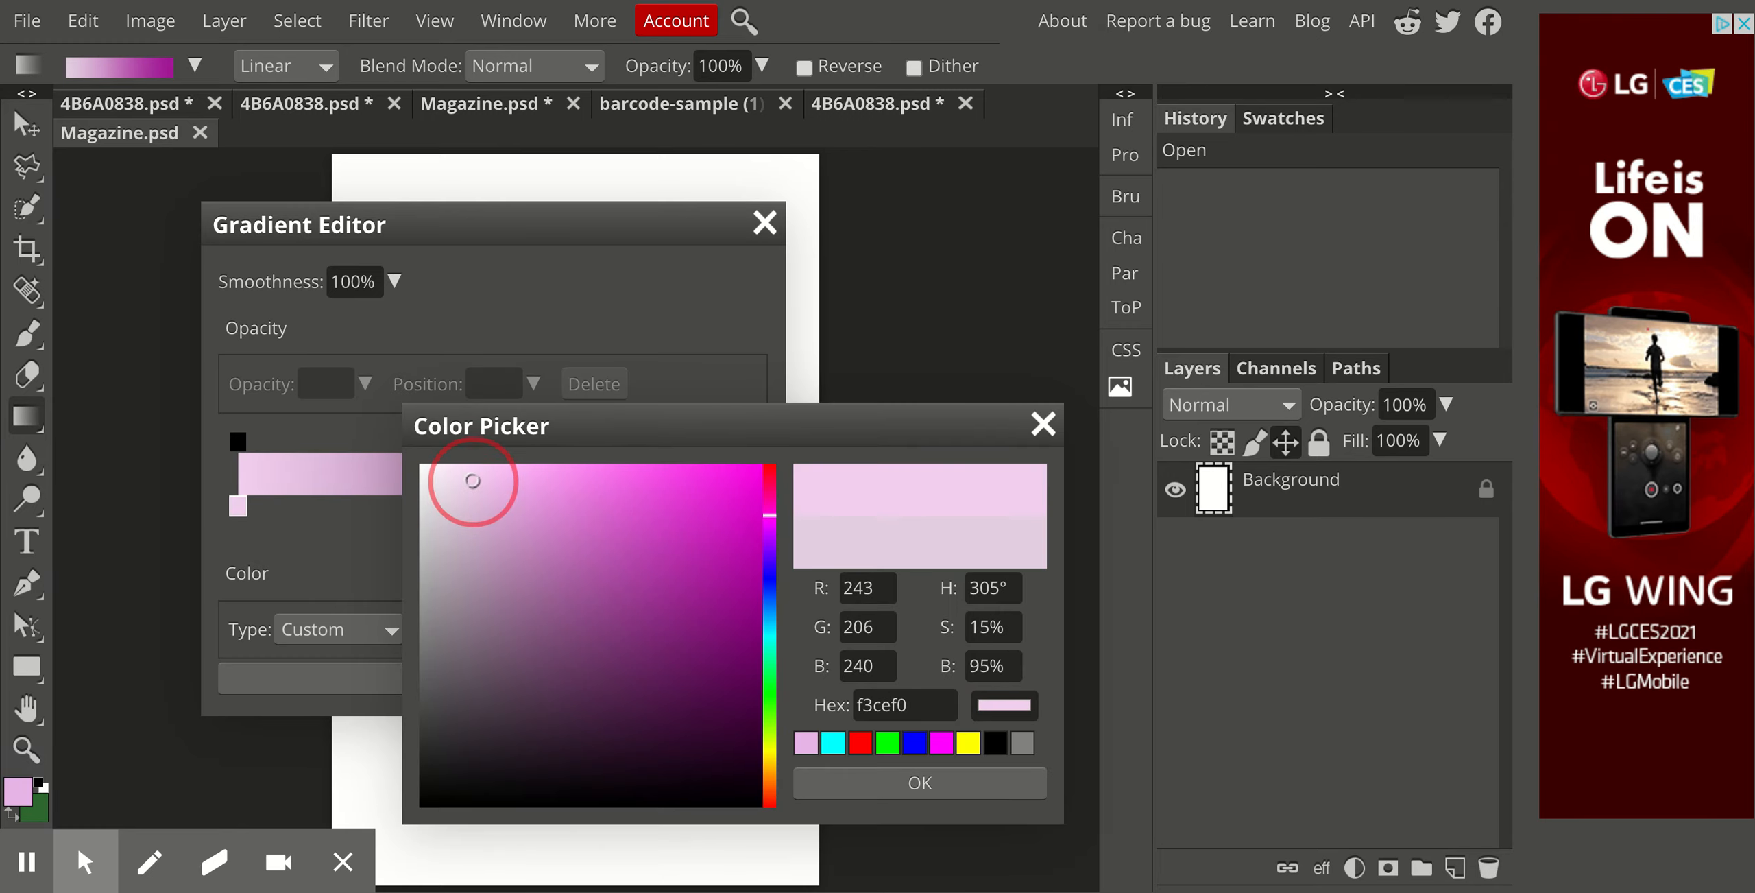
click(920, 783)
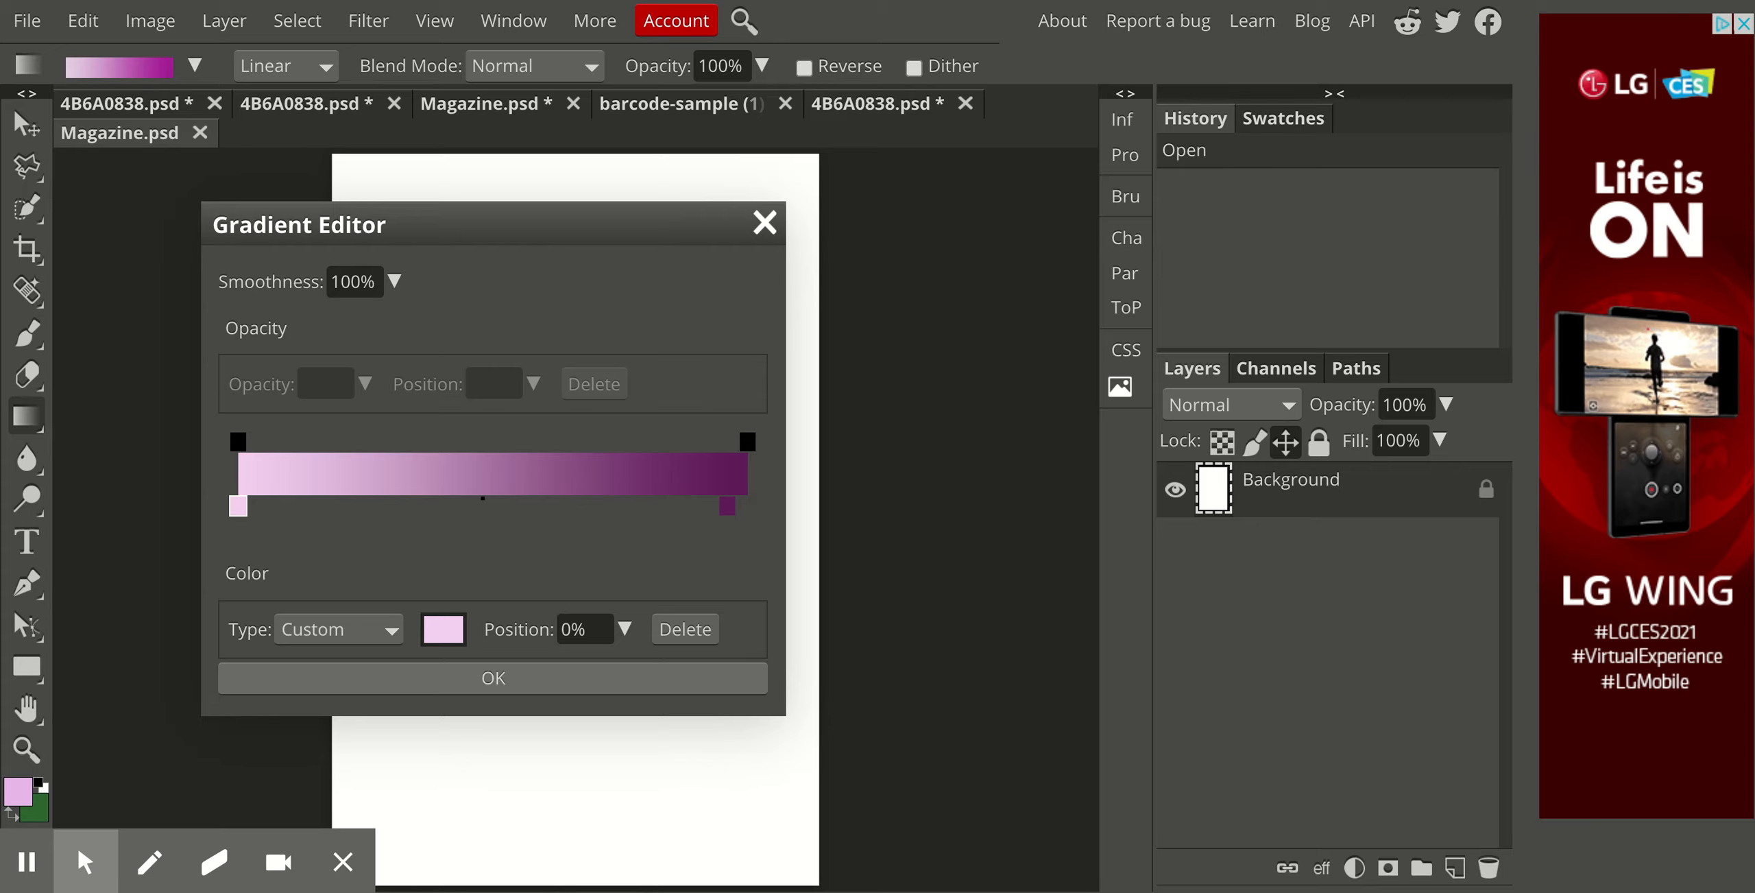
click(504, 676)
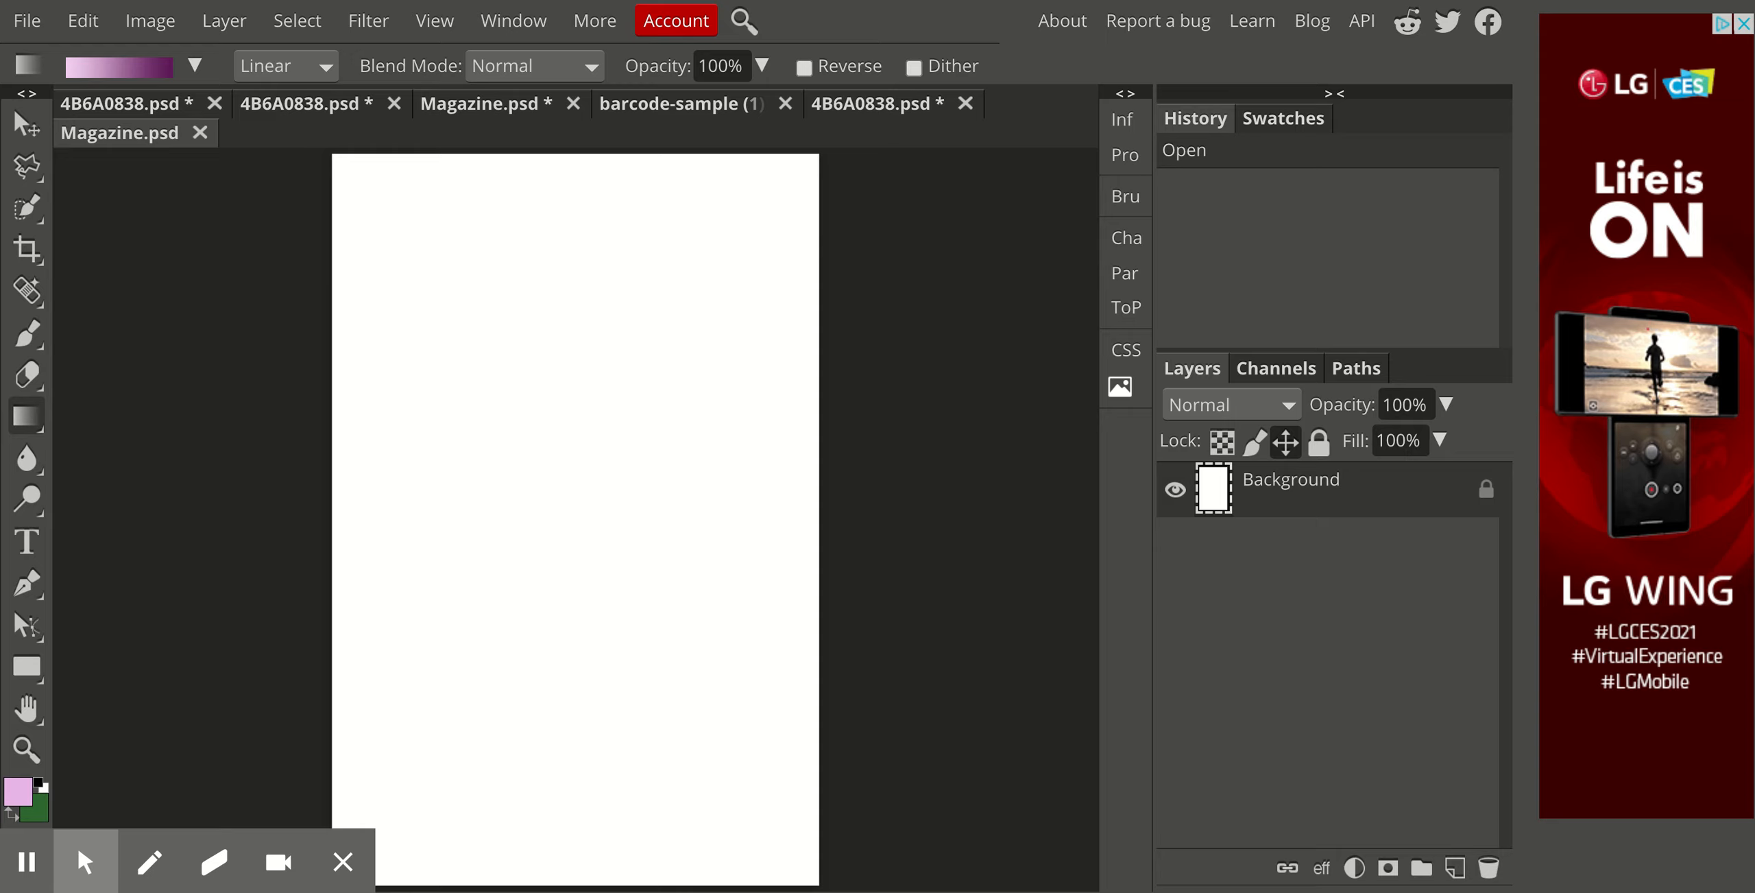
Fill the page with the linear gradient, trying a diagonal direction before settling on vertical, from light pink at the foot to dark purple at the head
key(ctrl+minus)
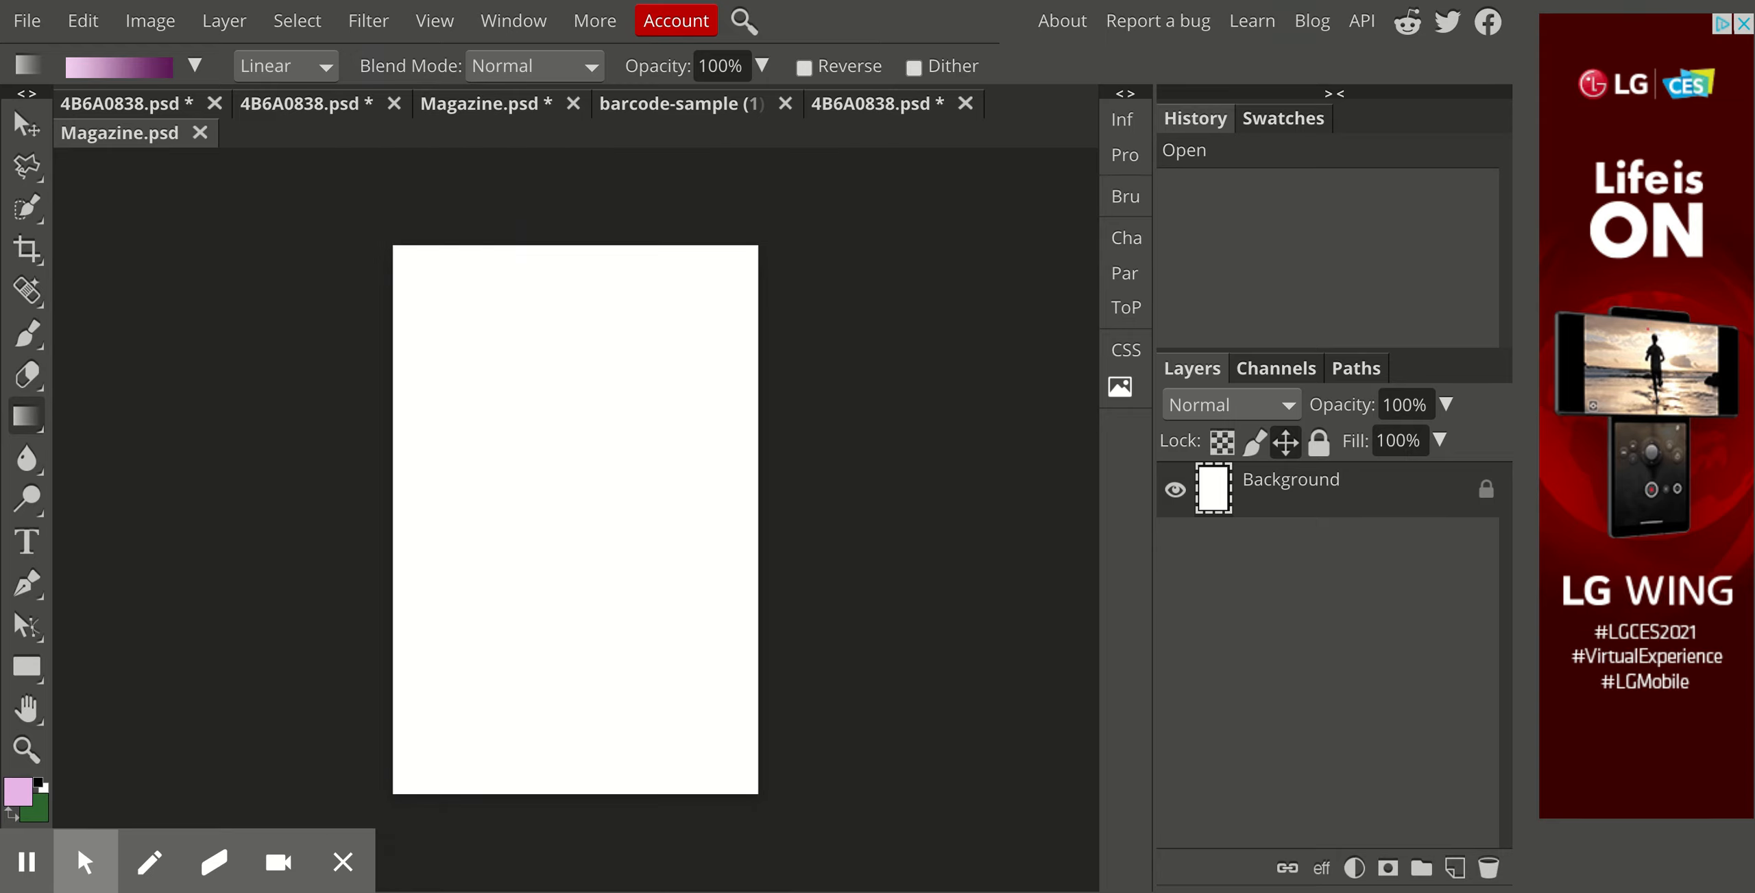
click(568, 809)
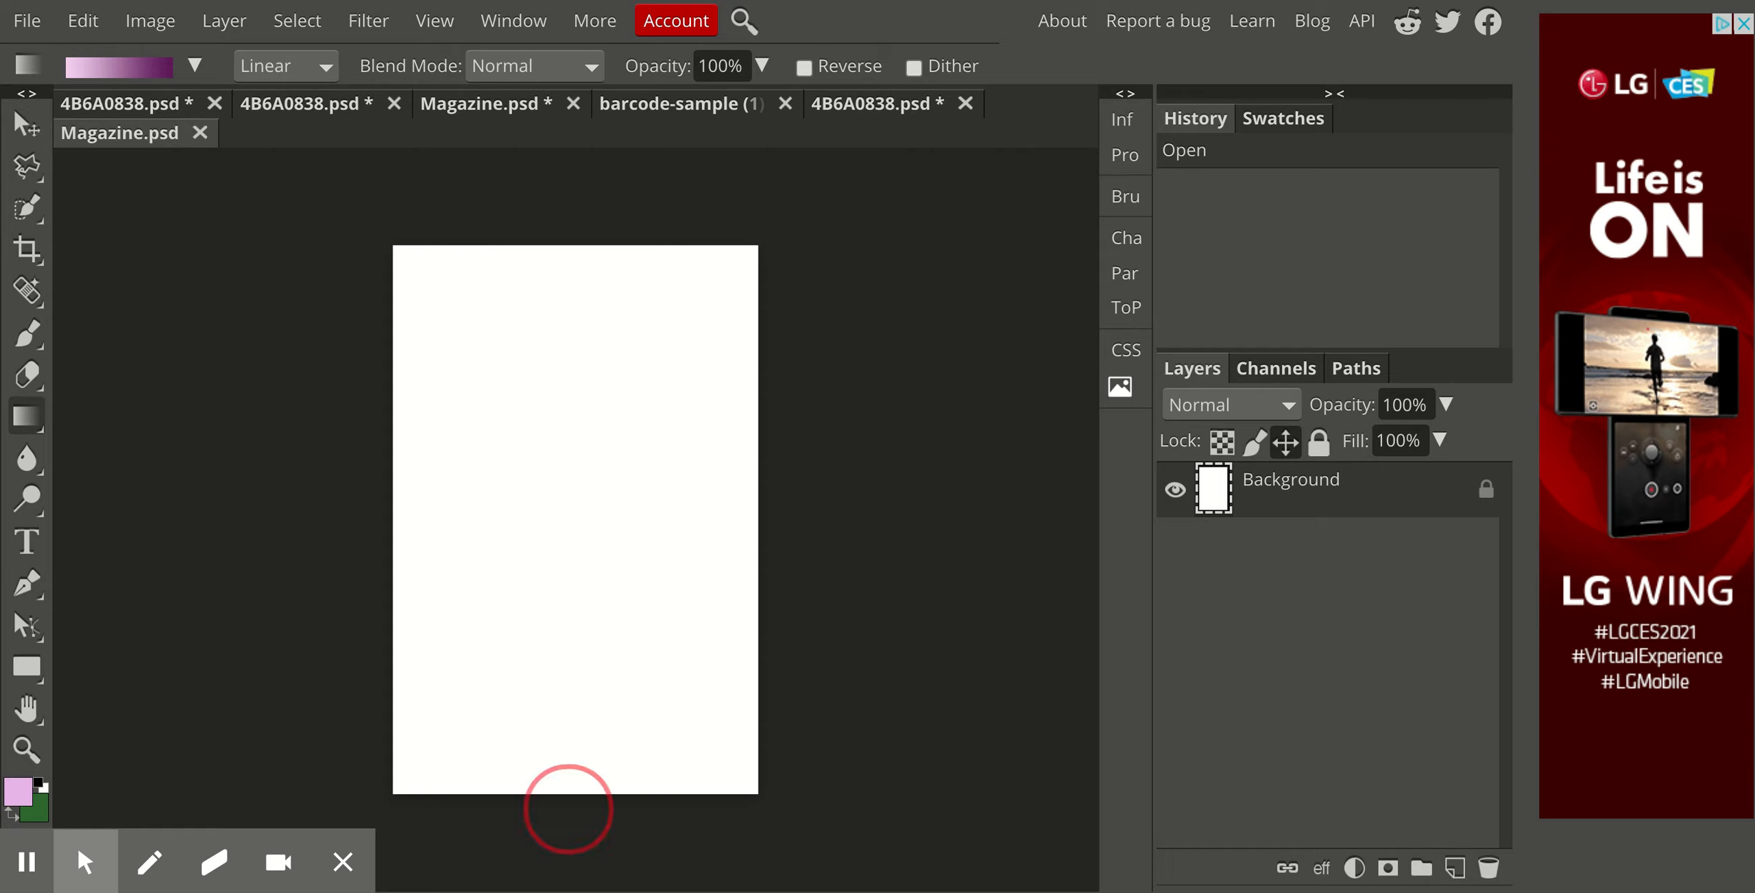
drag(567, 807, 562, 211)
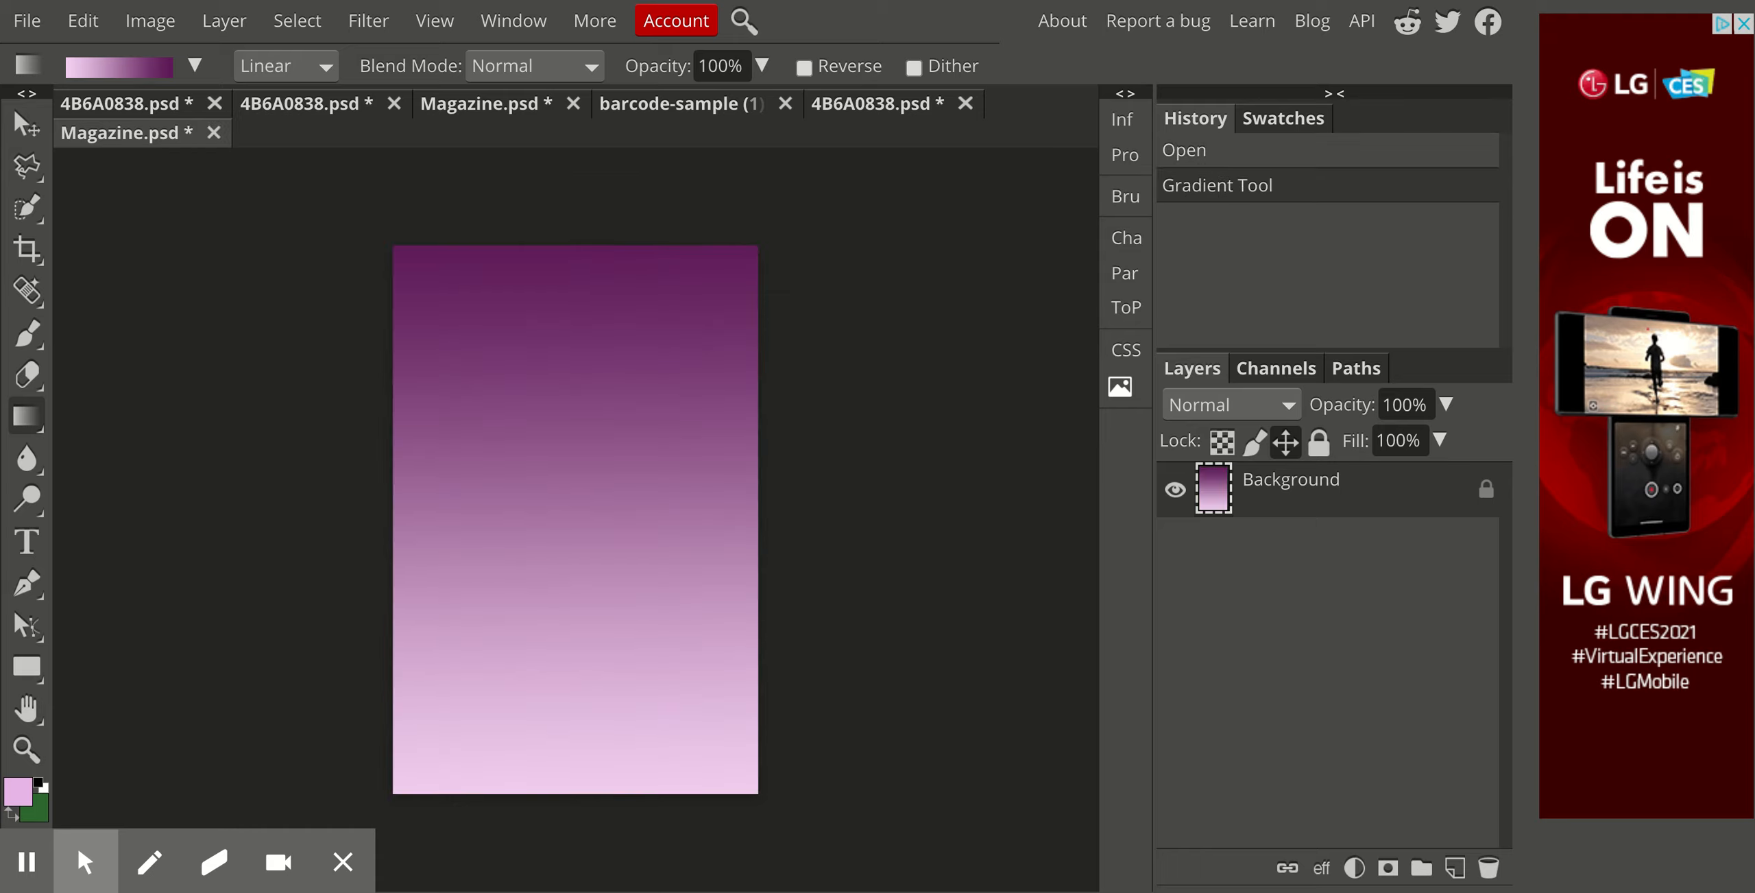
drag(382, 813, 732, 245)
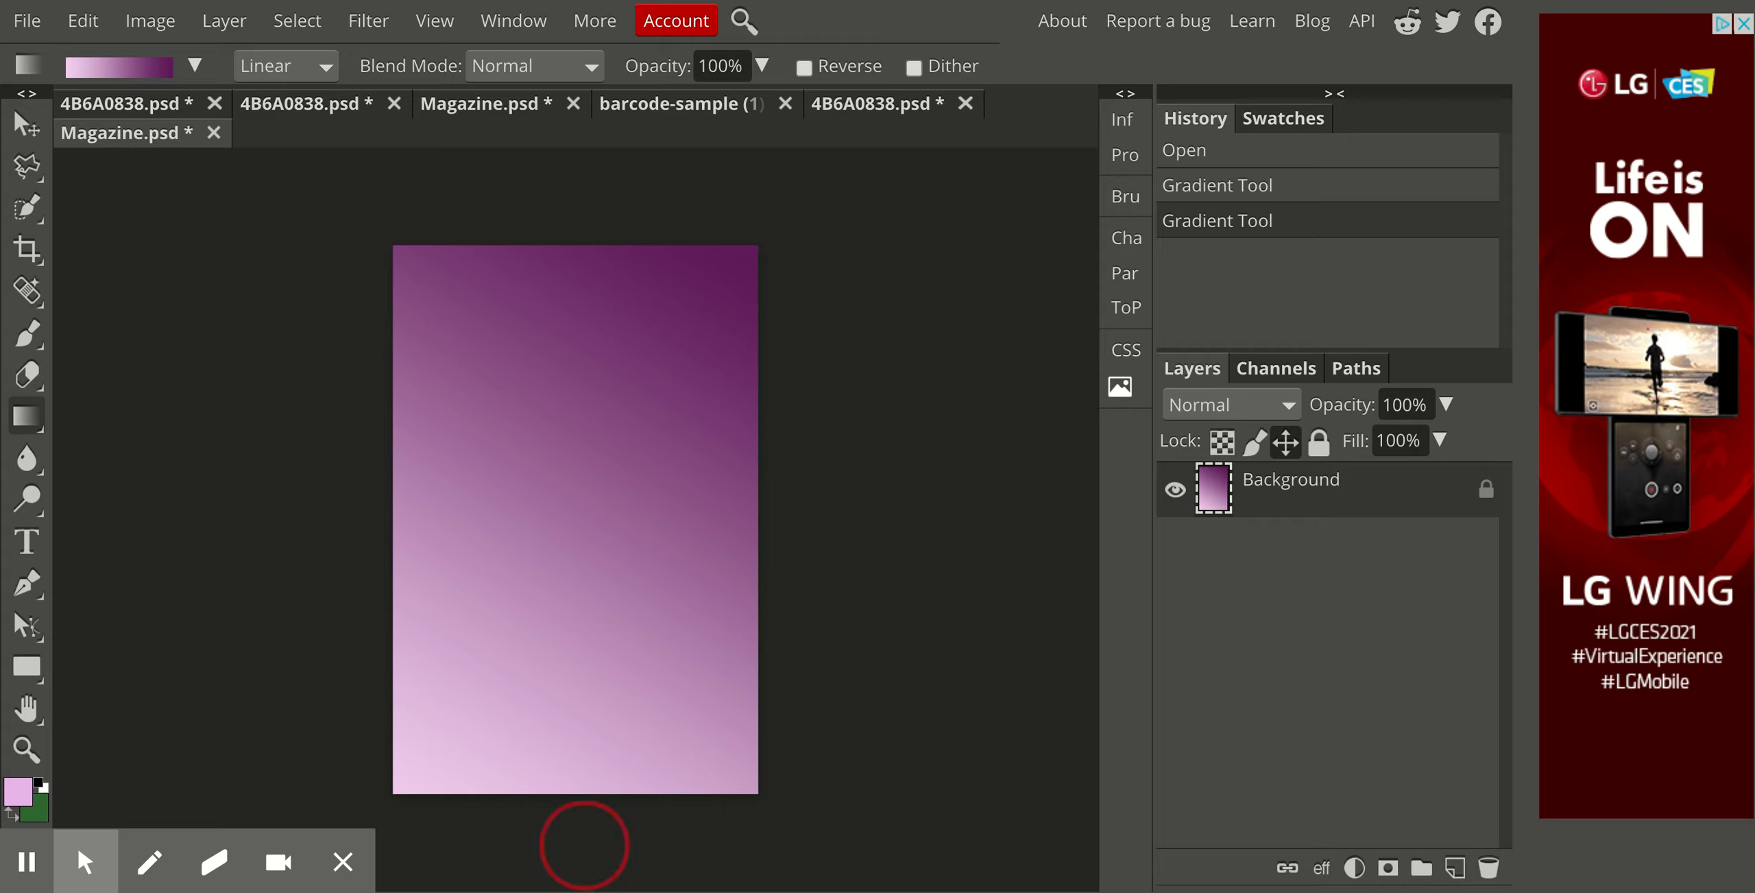
drag(583, 843, 581, 204)
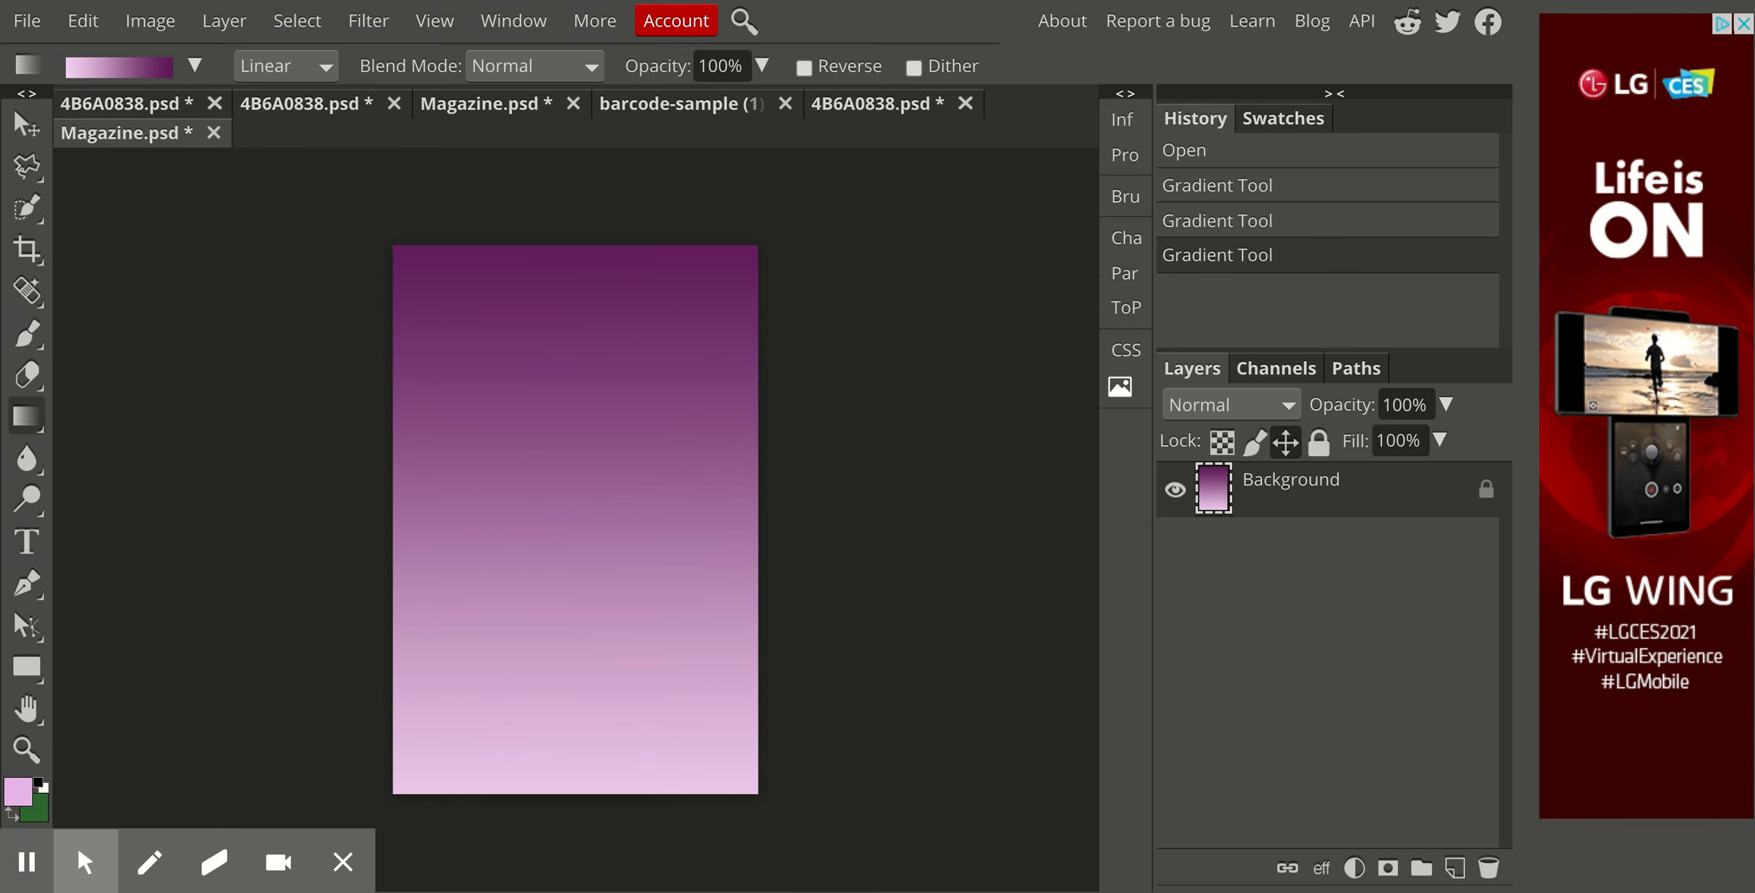
Copy the cut-out girl layer from the last 4B6A0838.psd document into the Magazine project with the Move tool
click(871, 102)
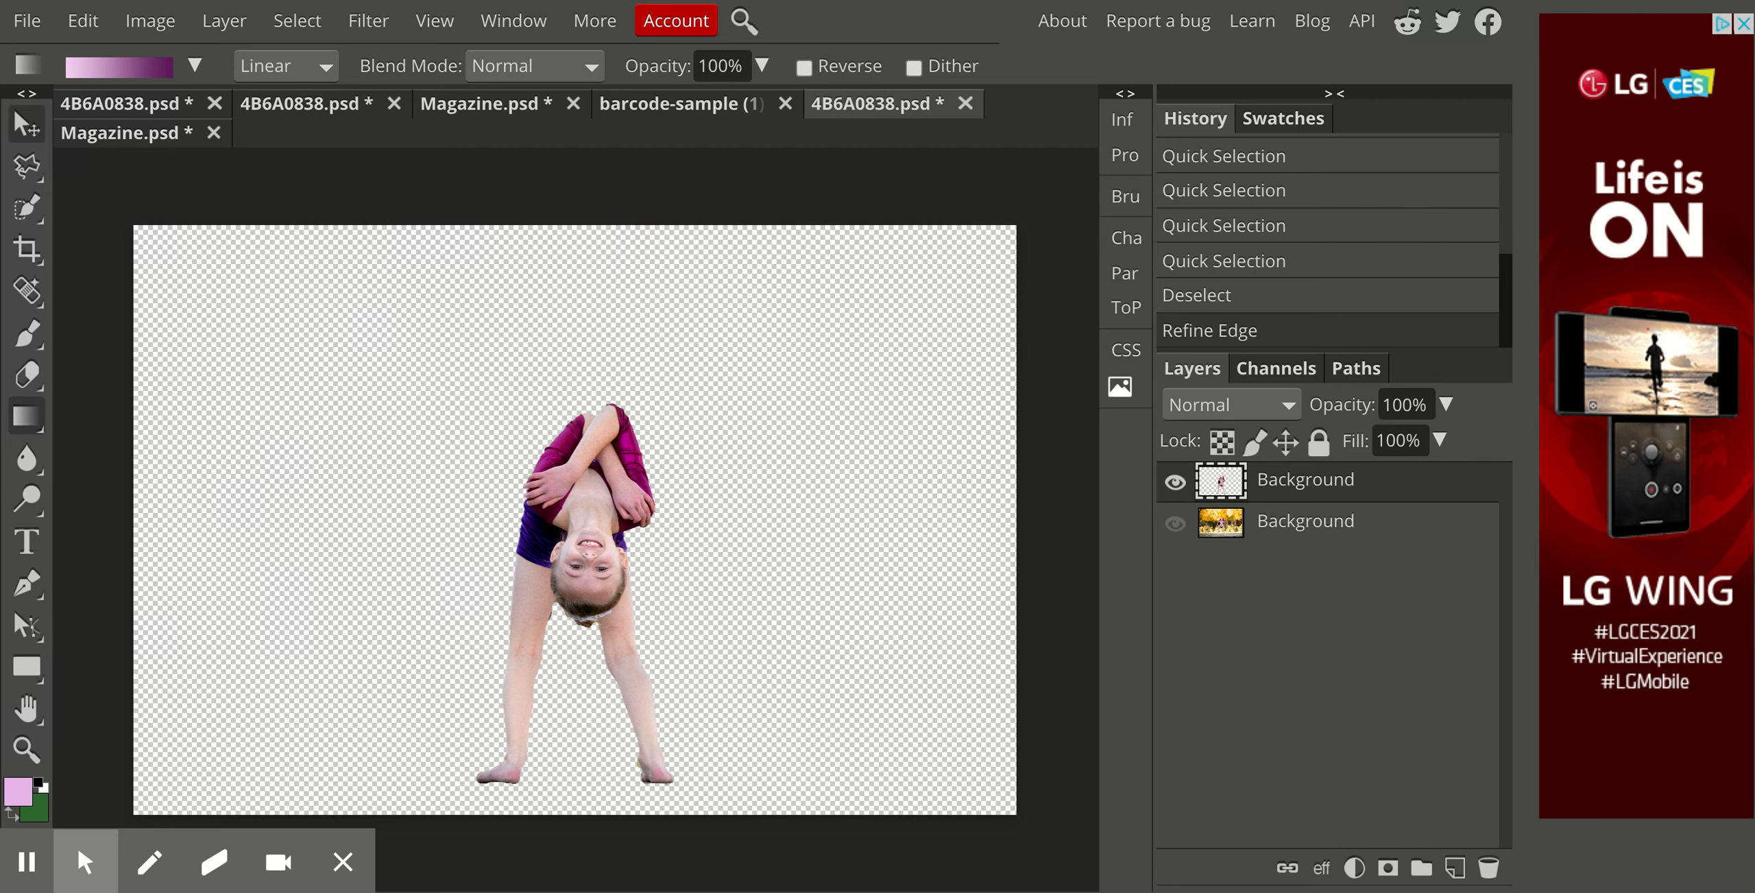
click(26, 124)
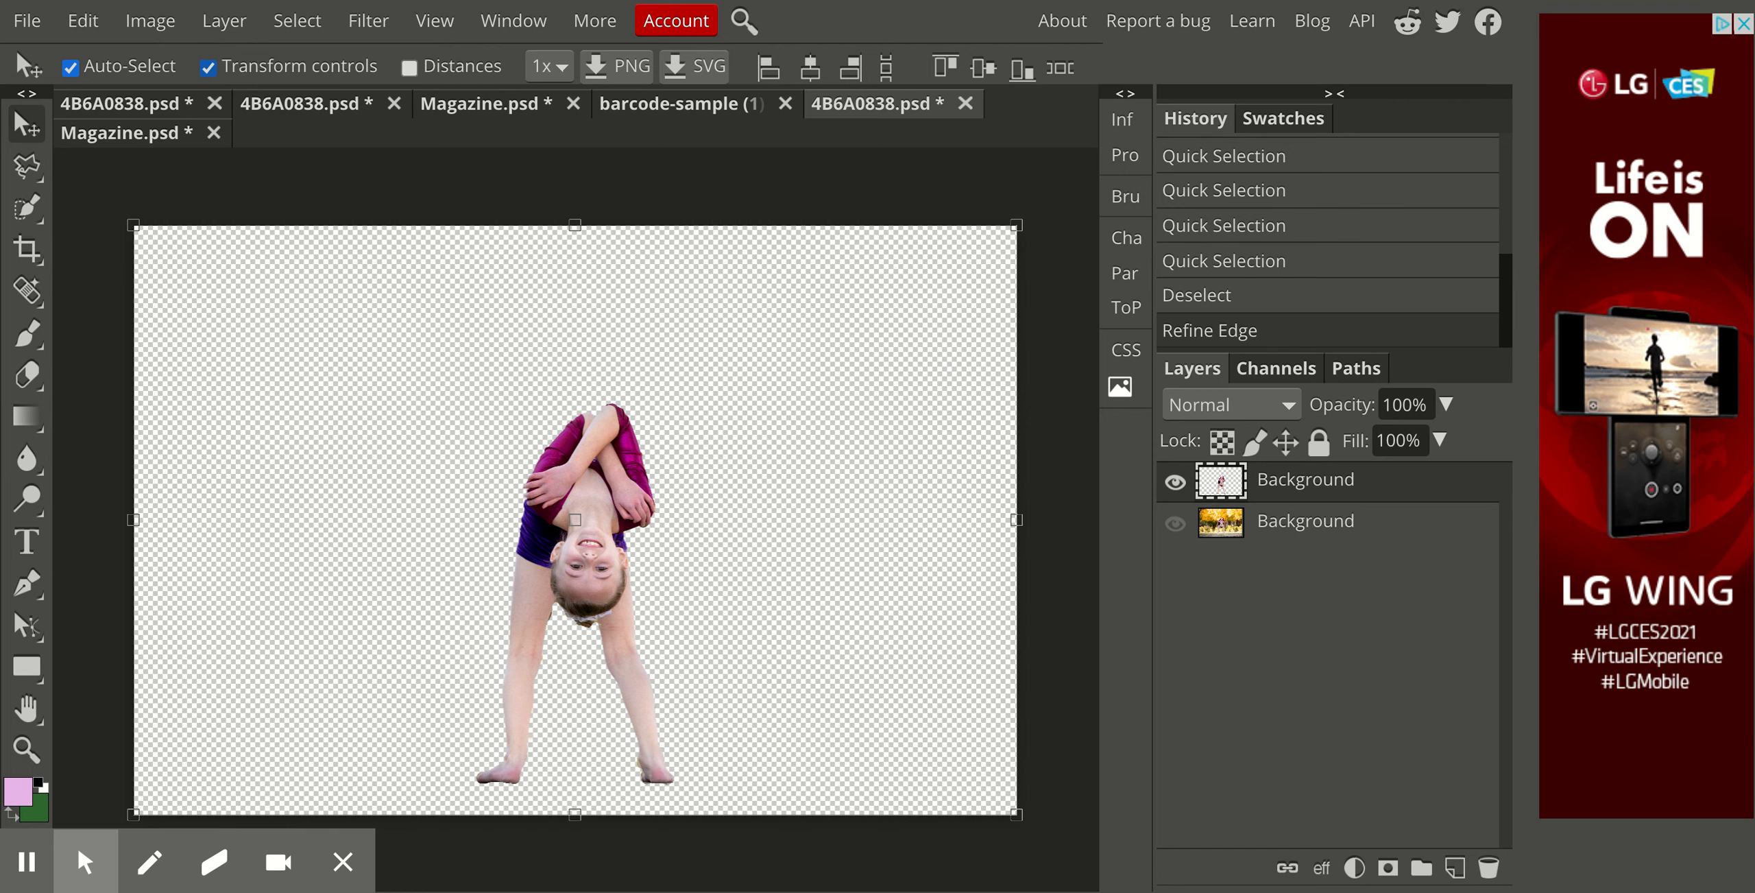
click(598, 449)
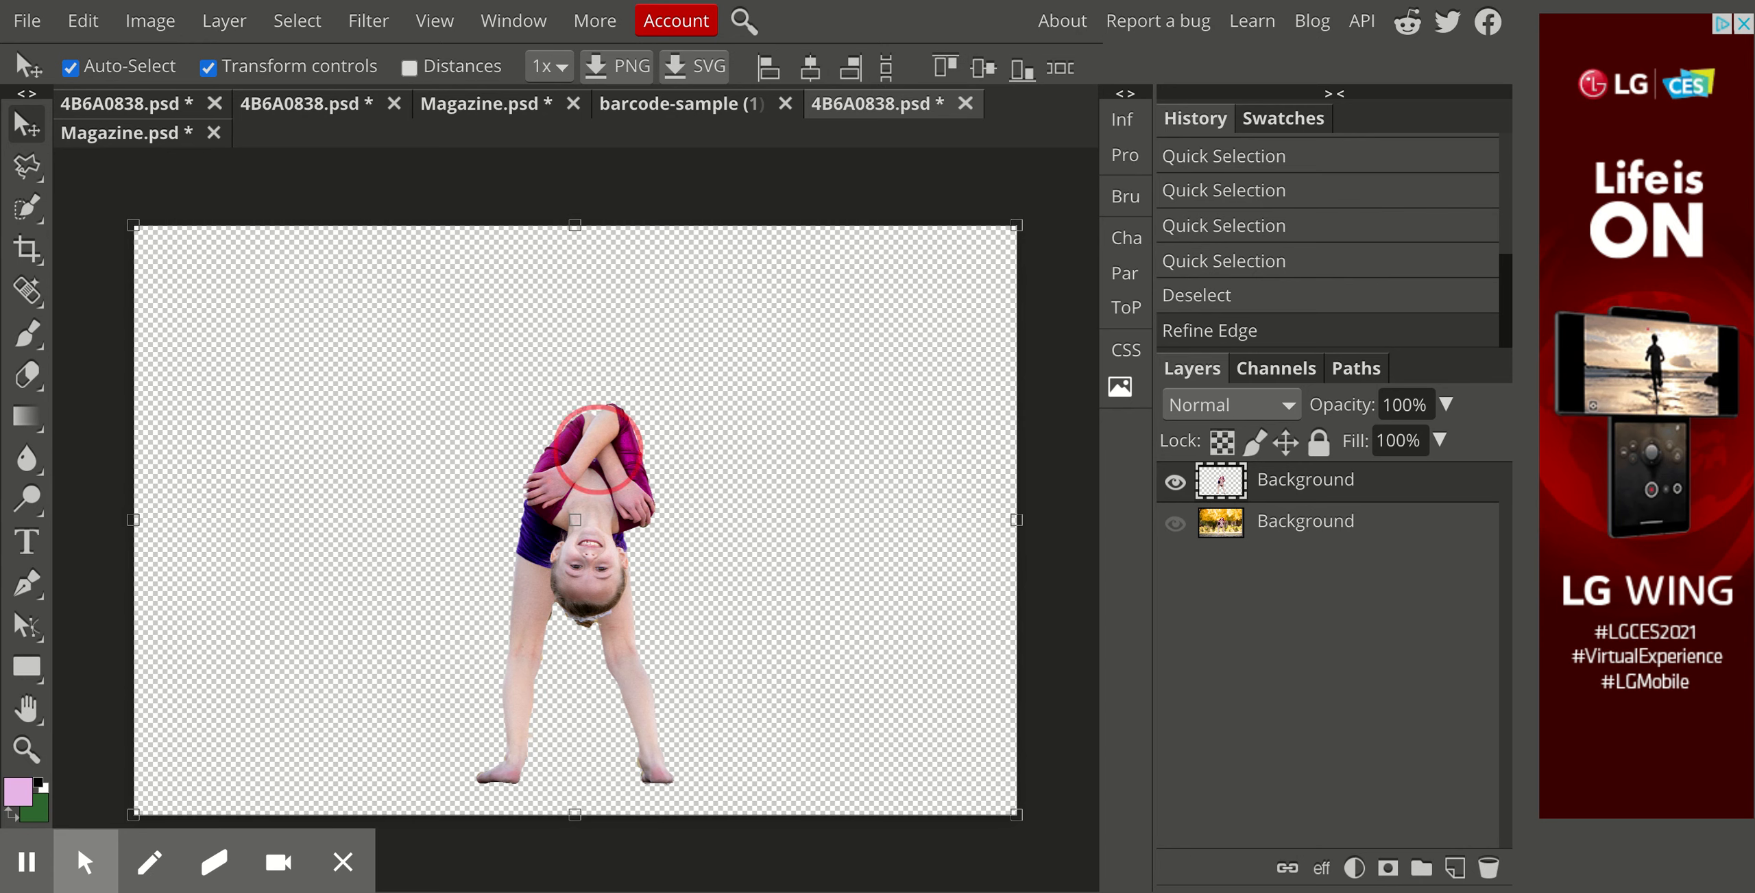
drag(598, 449, 512, 350)
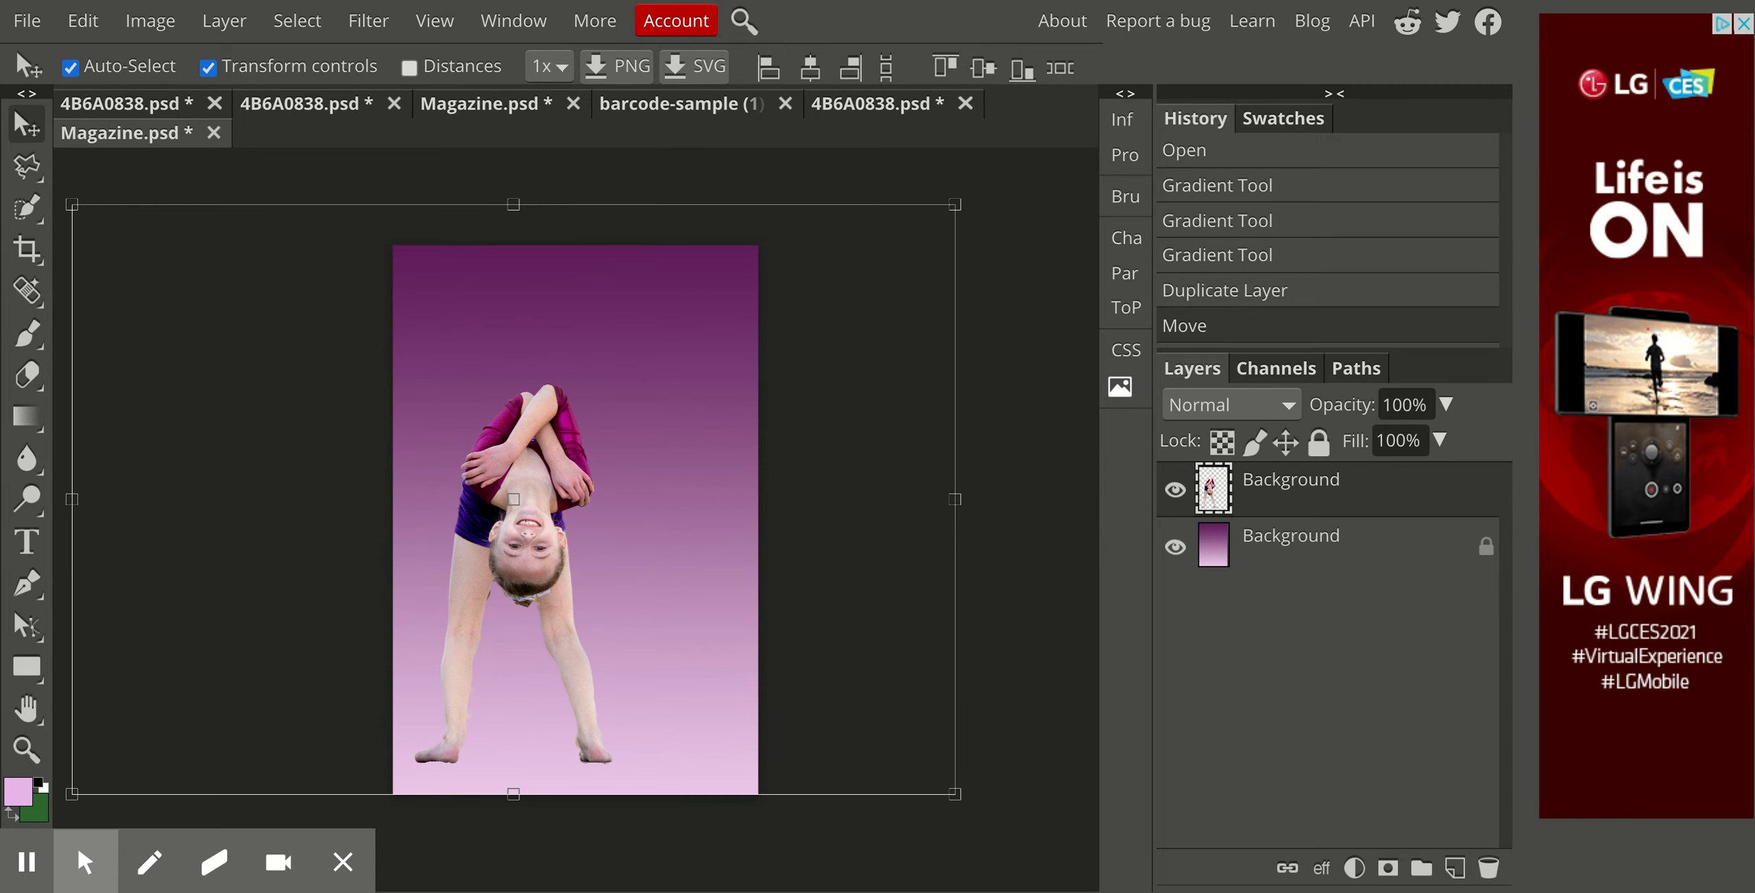
Scale the girl layer to 81.47%, position her near the middle of the page and apply the transform
drag(955, 204, 792, 314)
drag(458, 517, 591, 447)
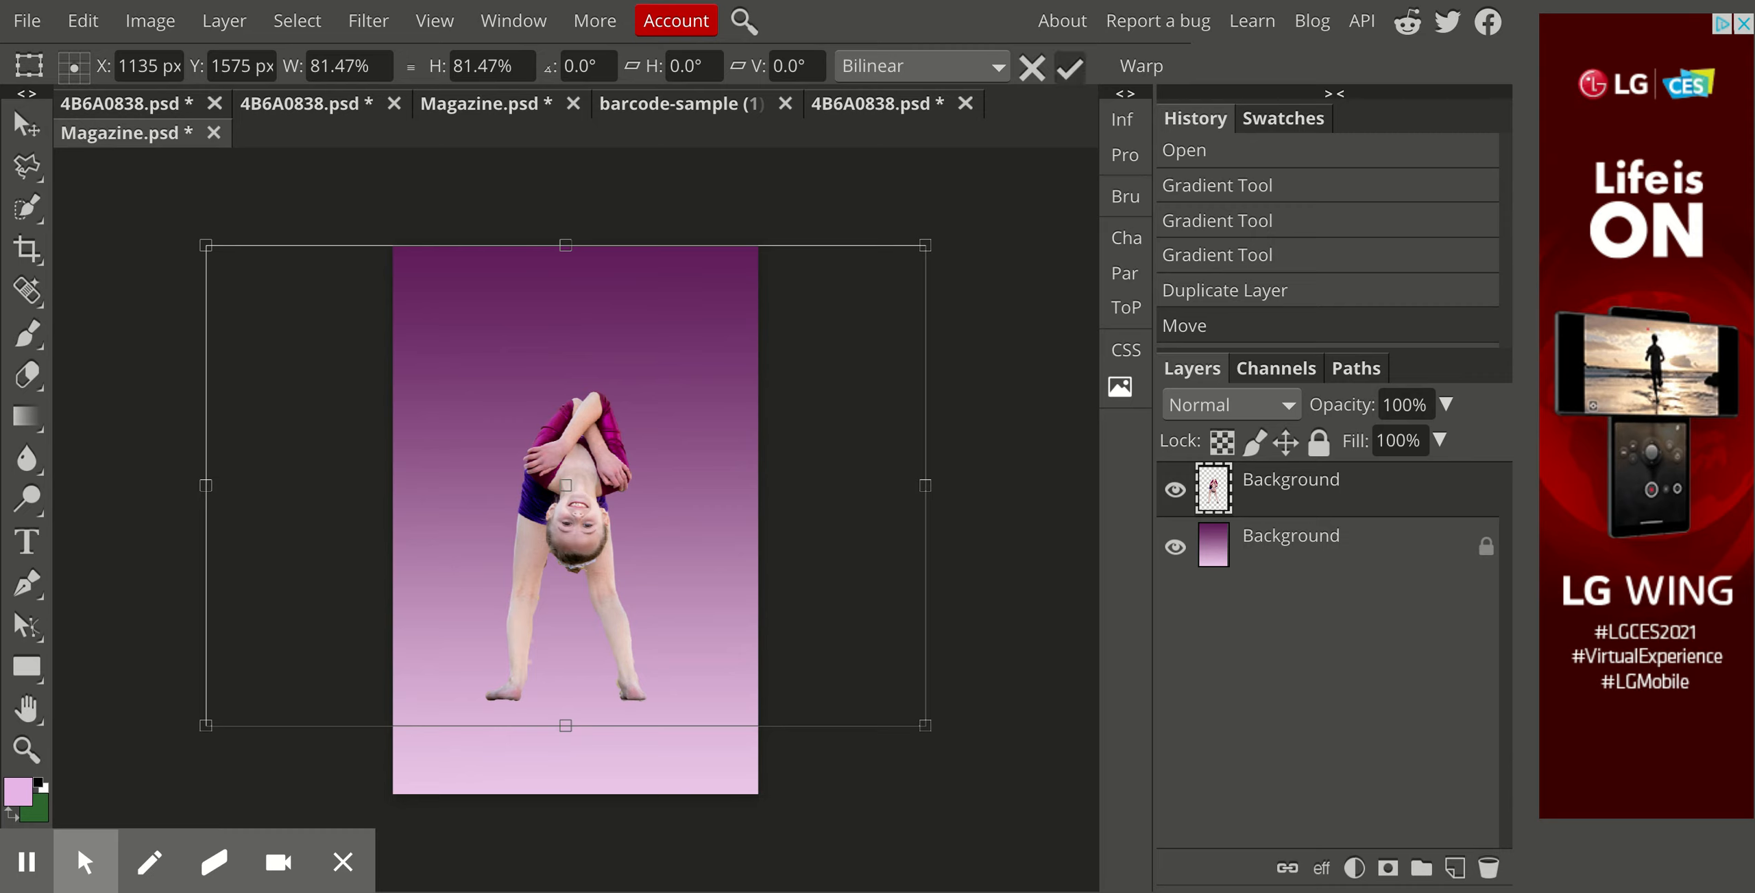
click(1074, 70)
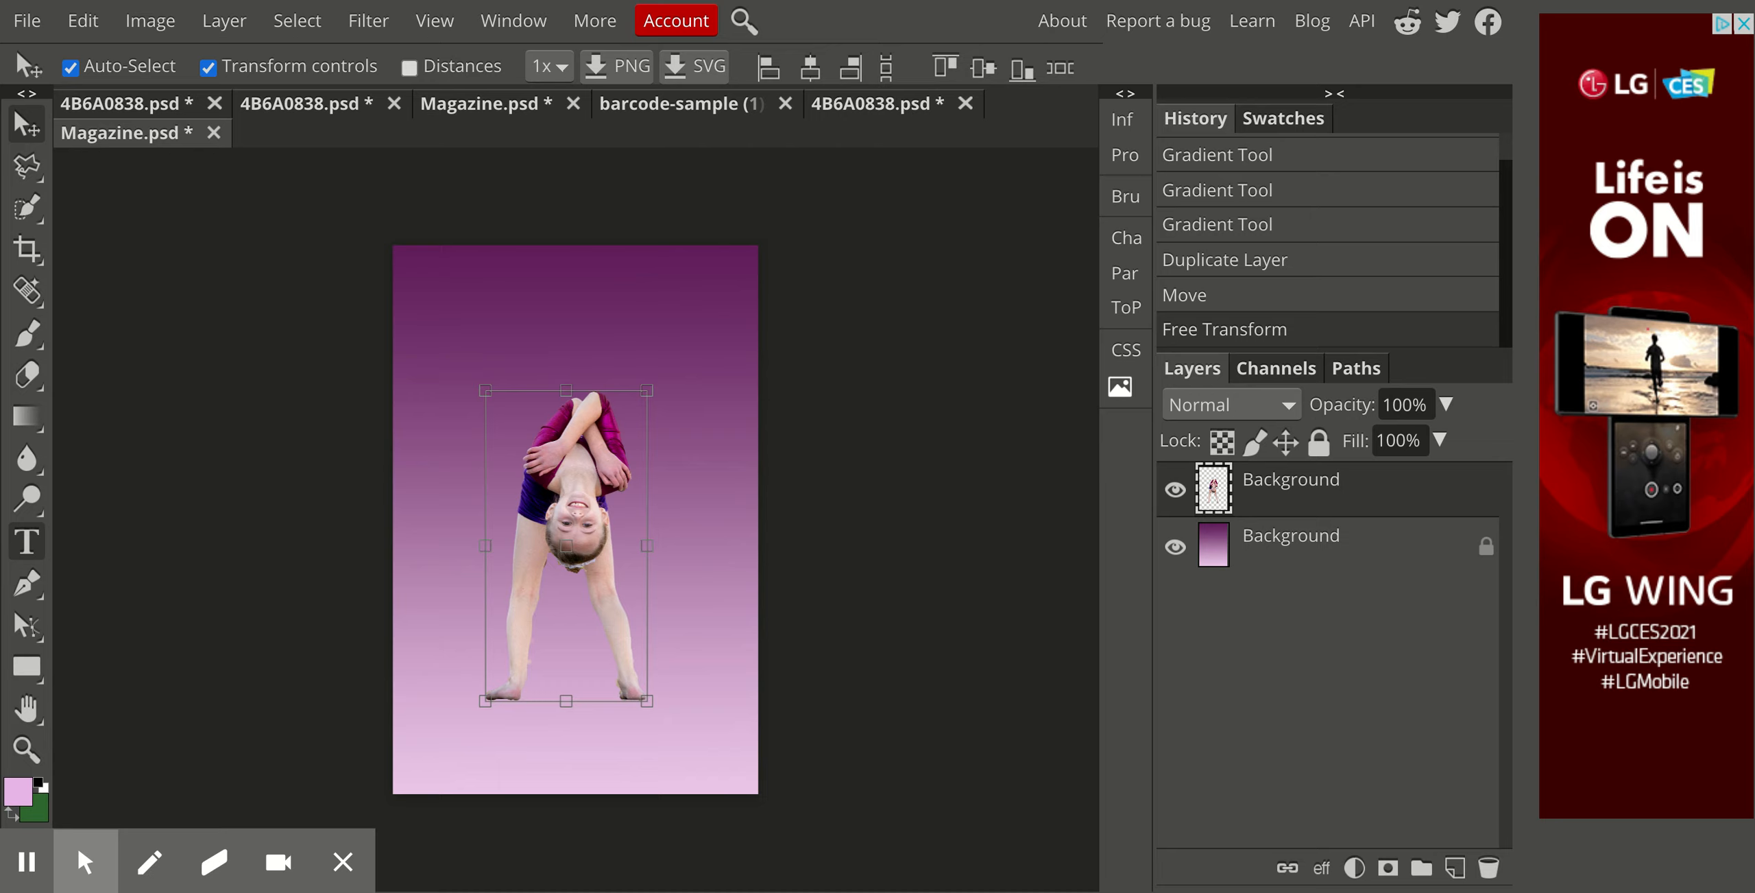
Place a text layer on the dark purple area above the girl and commit it without any text
click(26, 541)
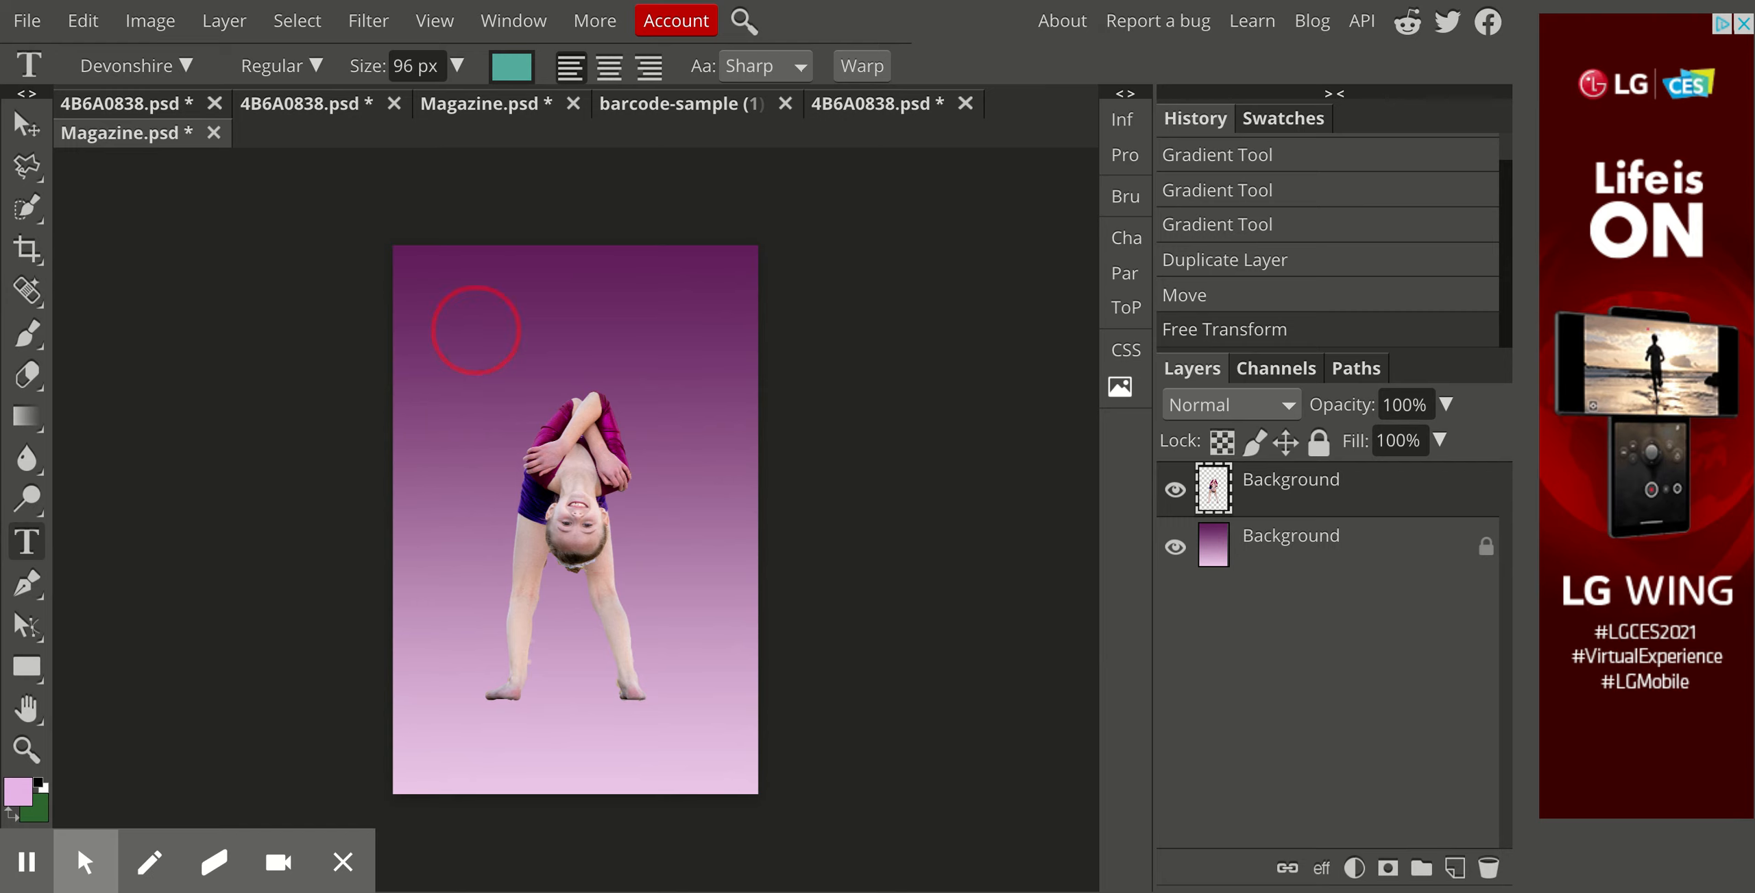
click(474, 328)
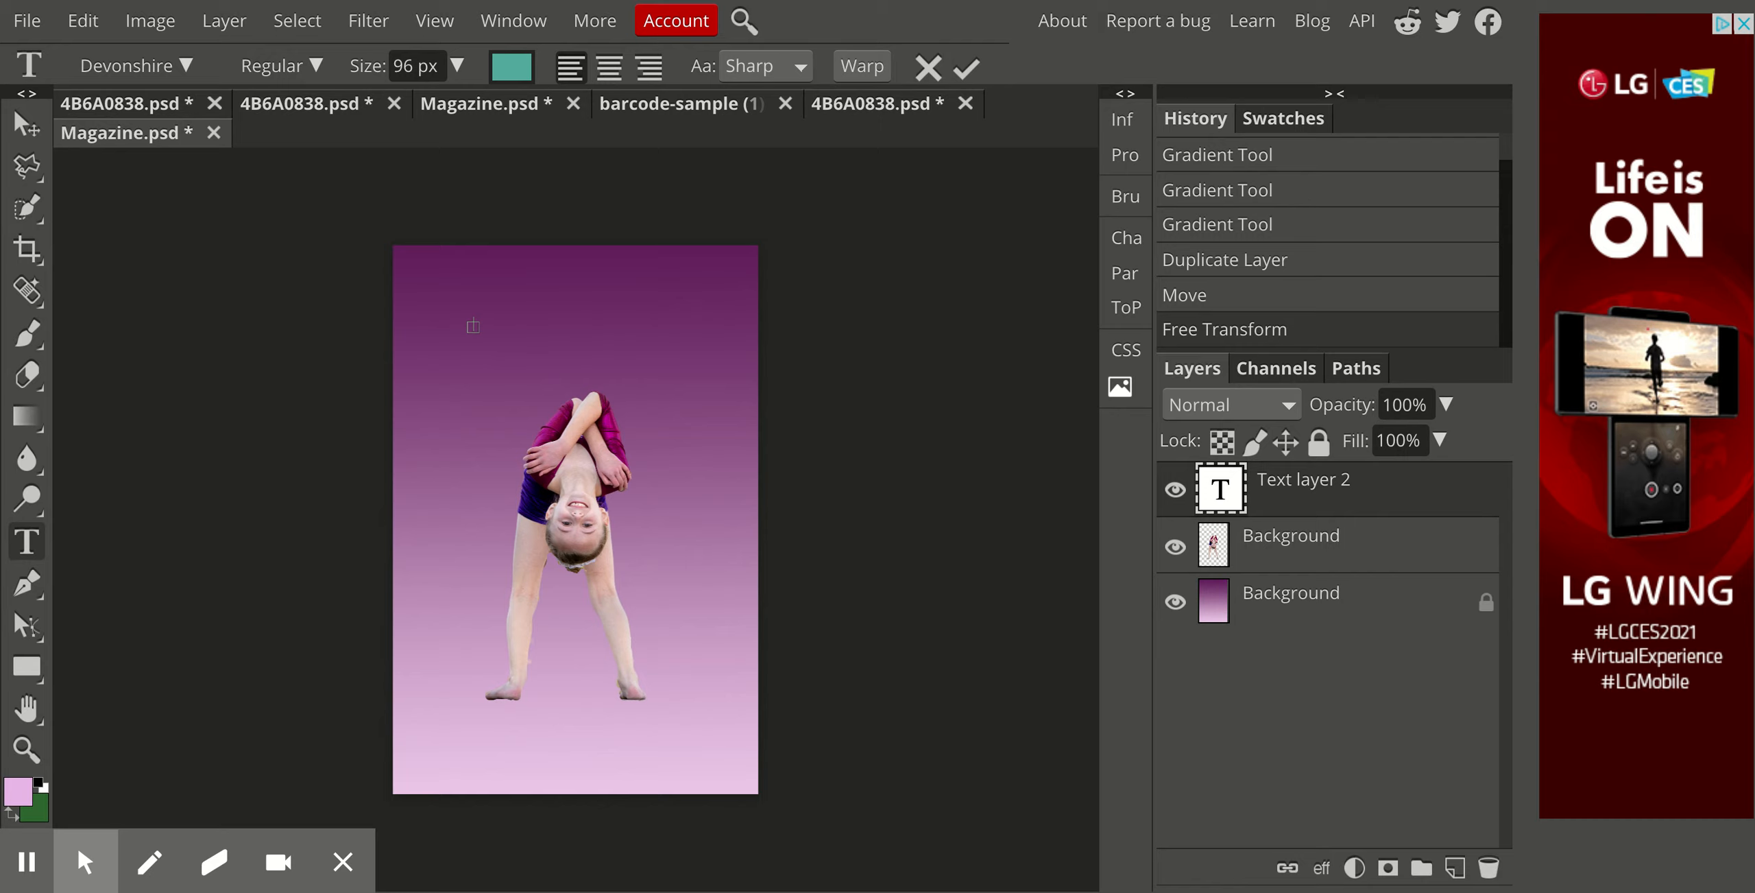
mouse_move(1325, 479)
mouse_down()
mouse_move(1325, 518)
mouse_move(1325, 489)
mouse_up()
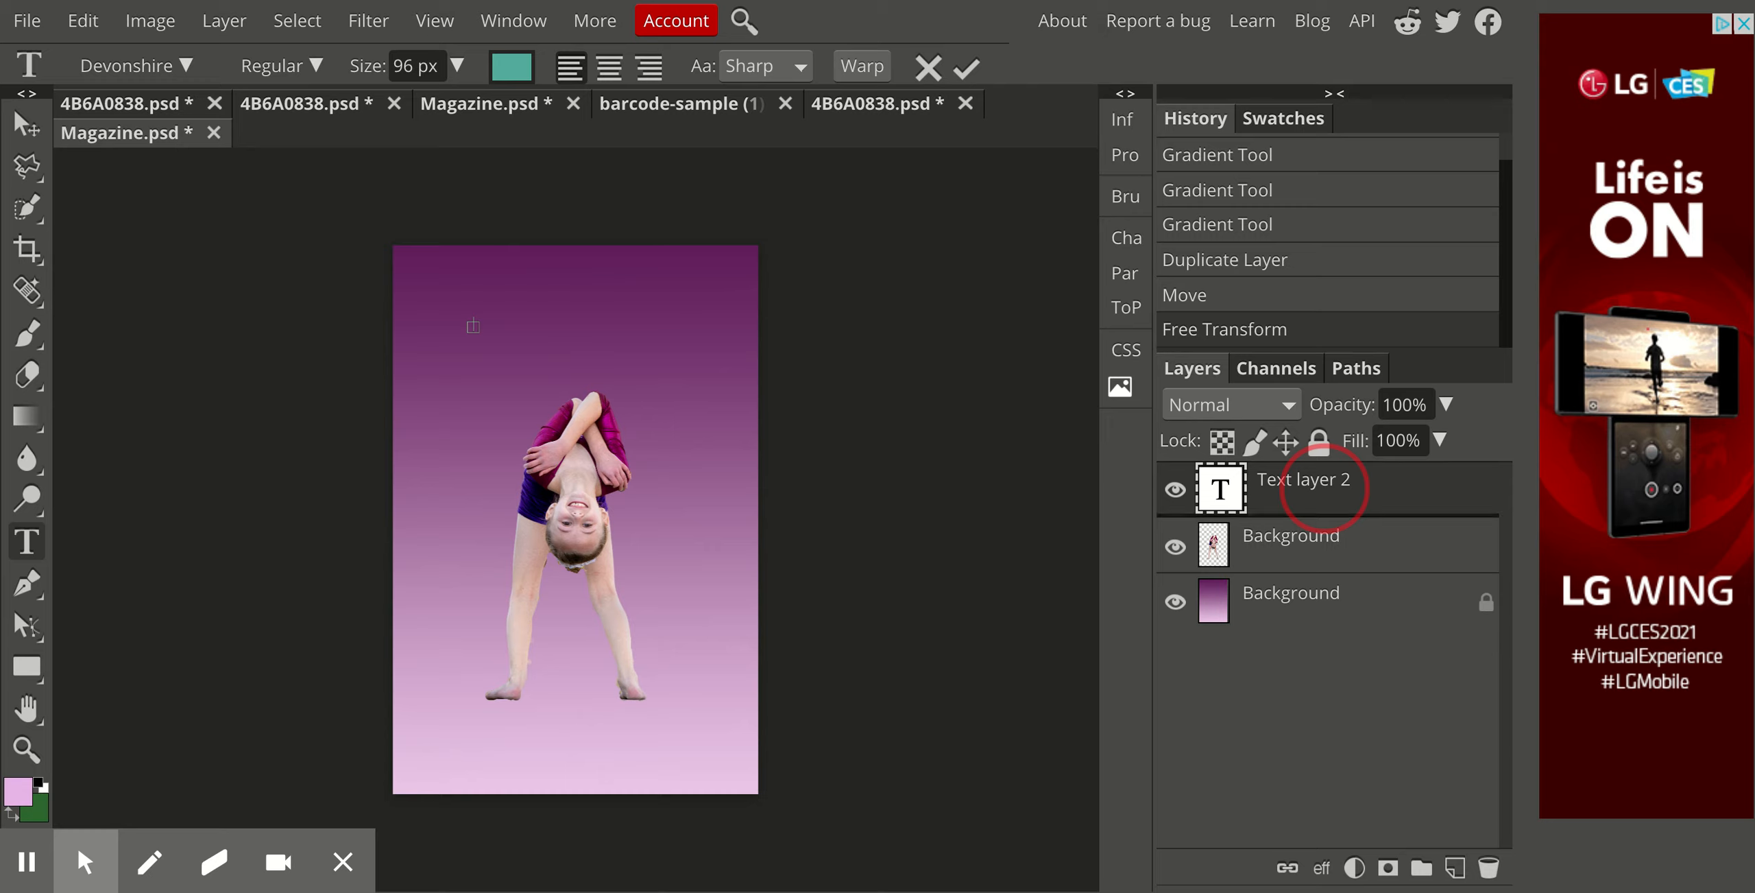
click(1320, 486)
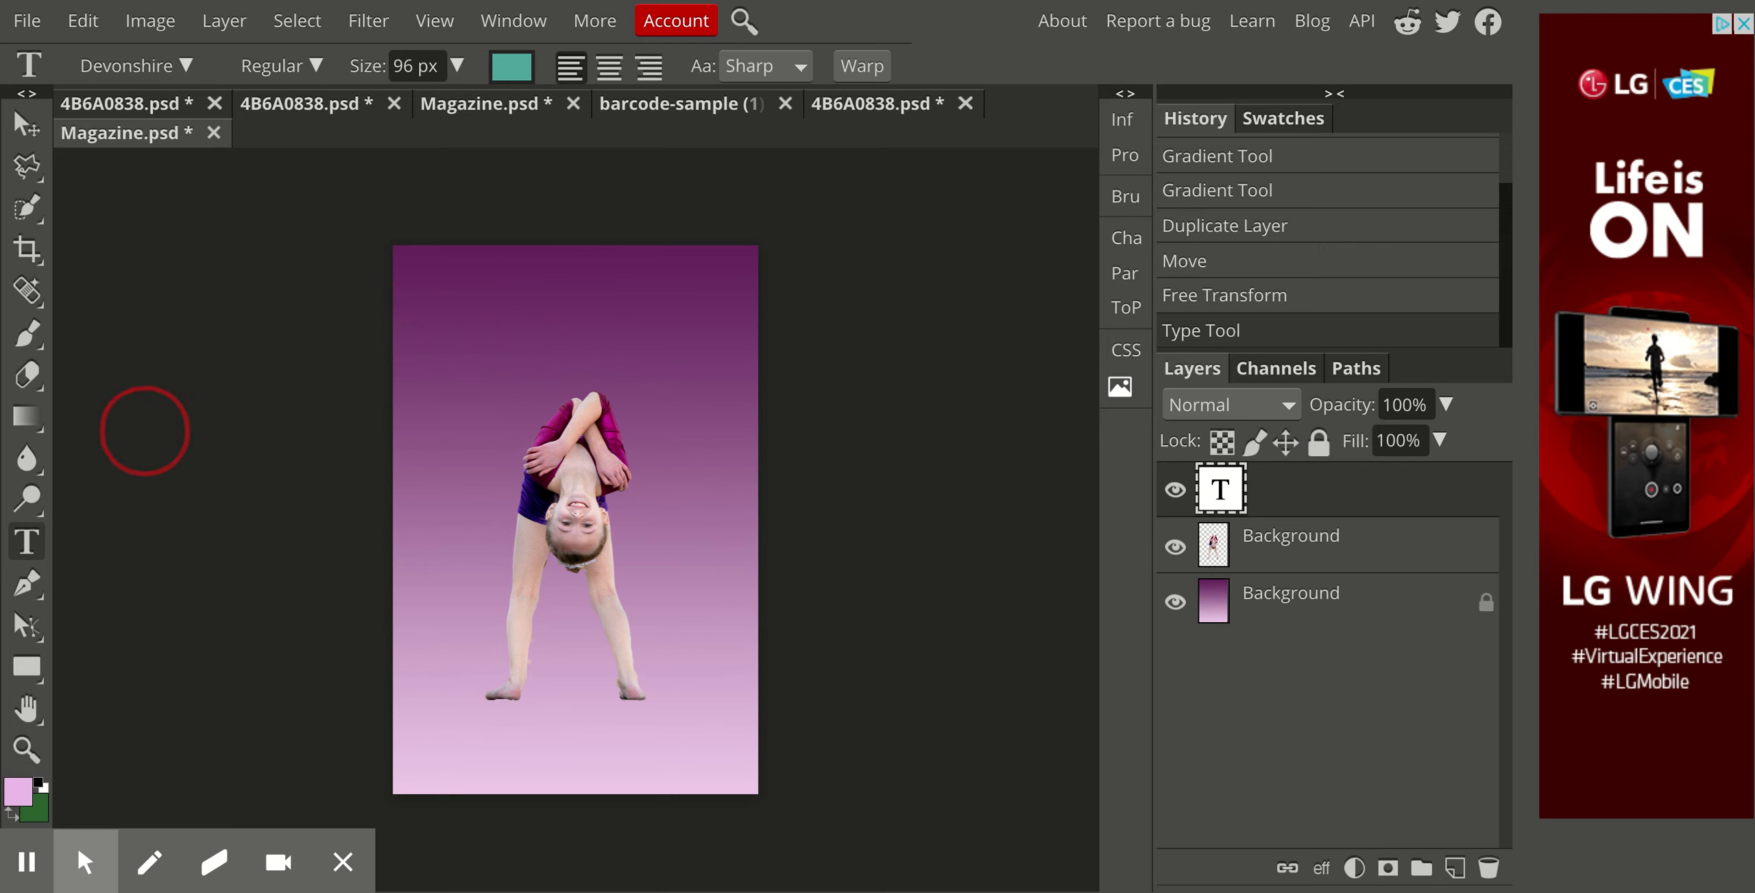
Start a new text layer on the dark purple area above the girl and set its font to Distant Galaxy
click(486, 321)
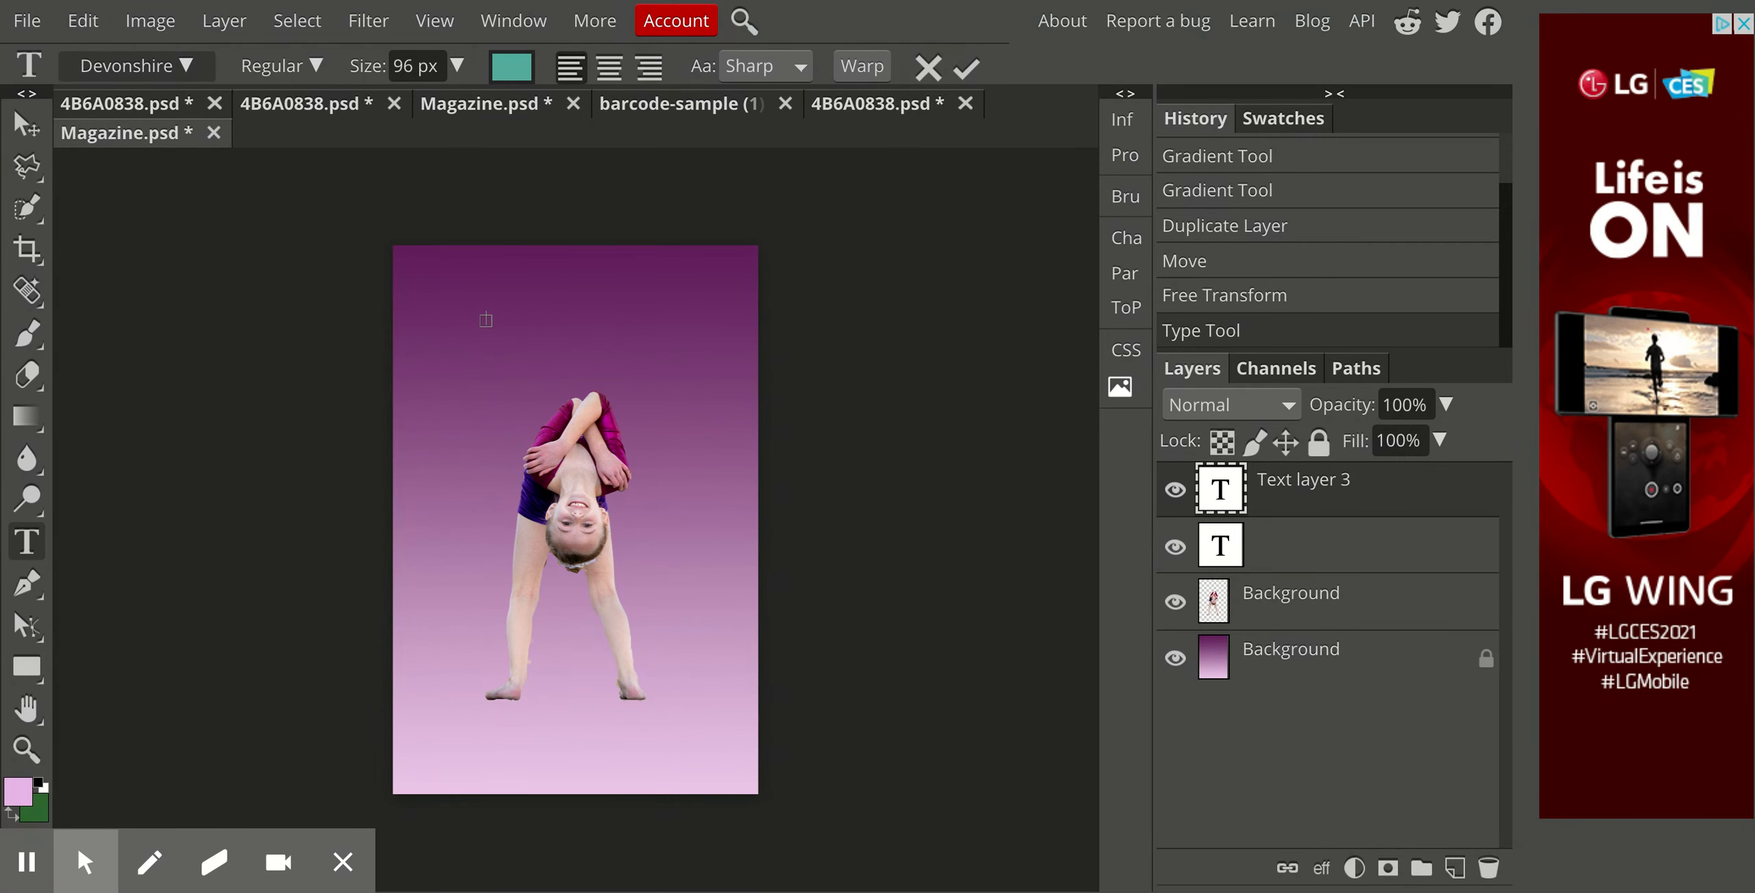
click(136, 65)
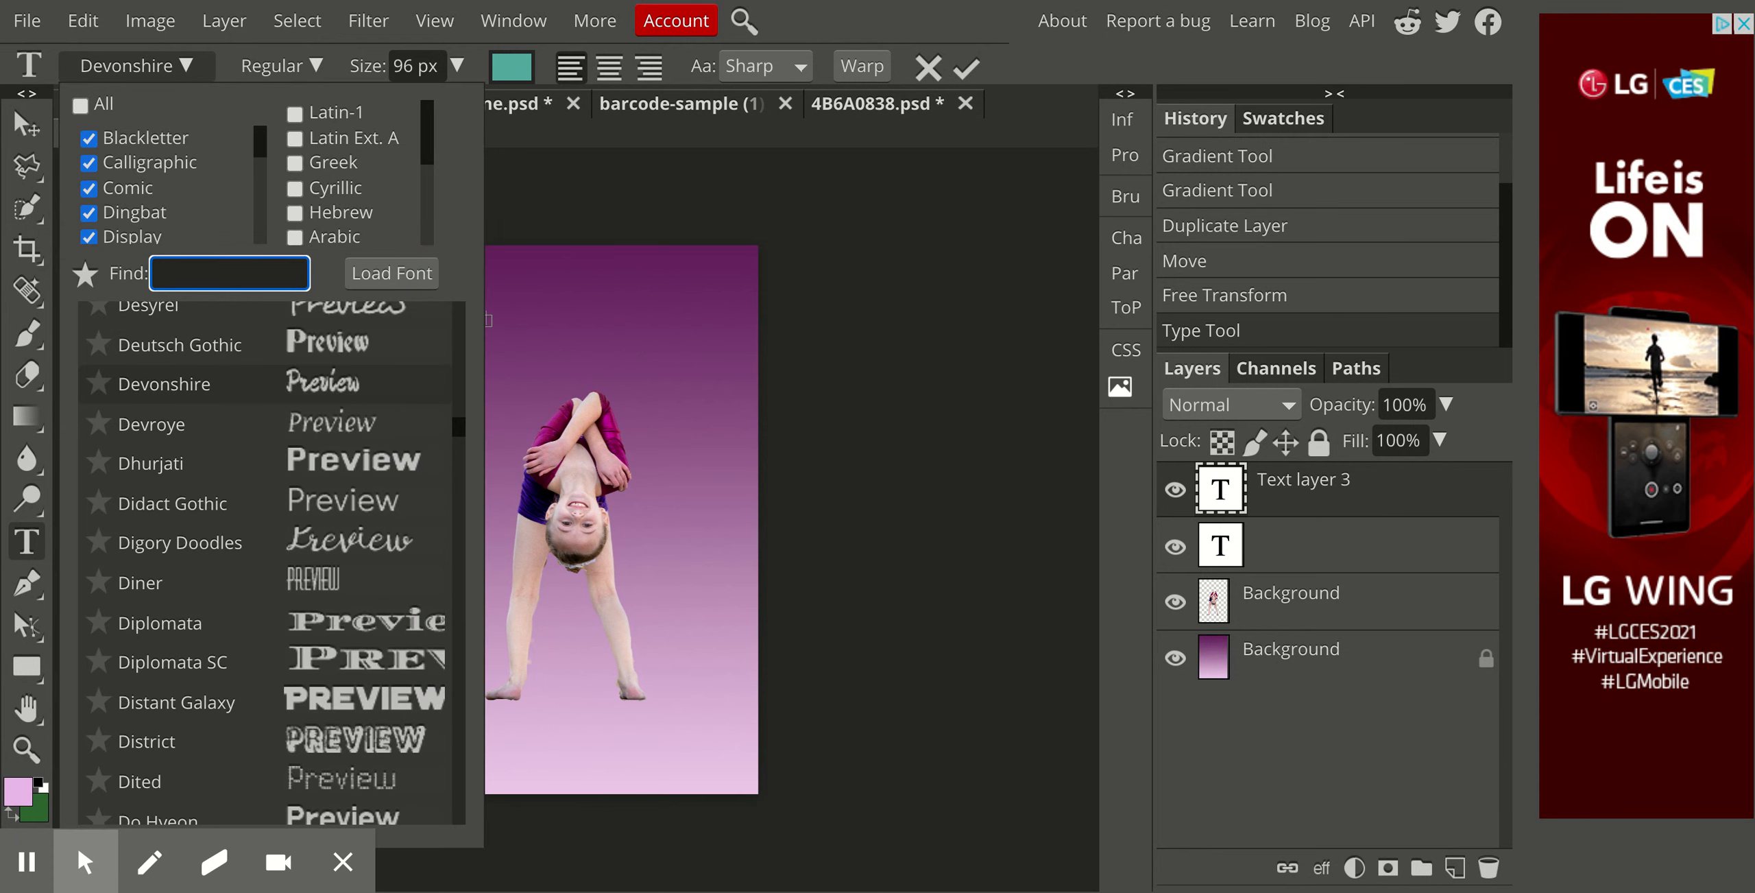
scroll(268, 548, down, 3)
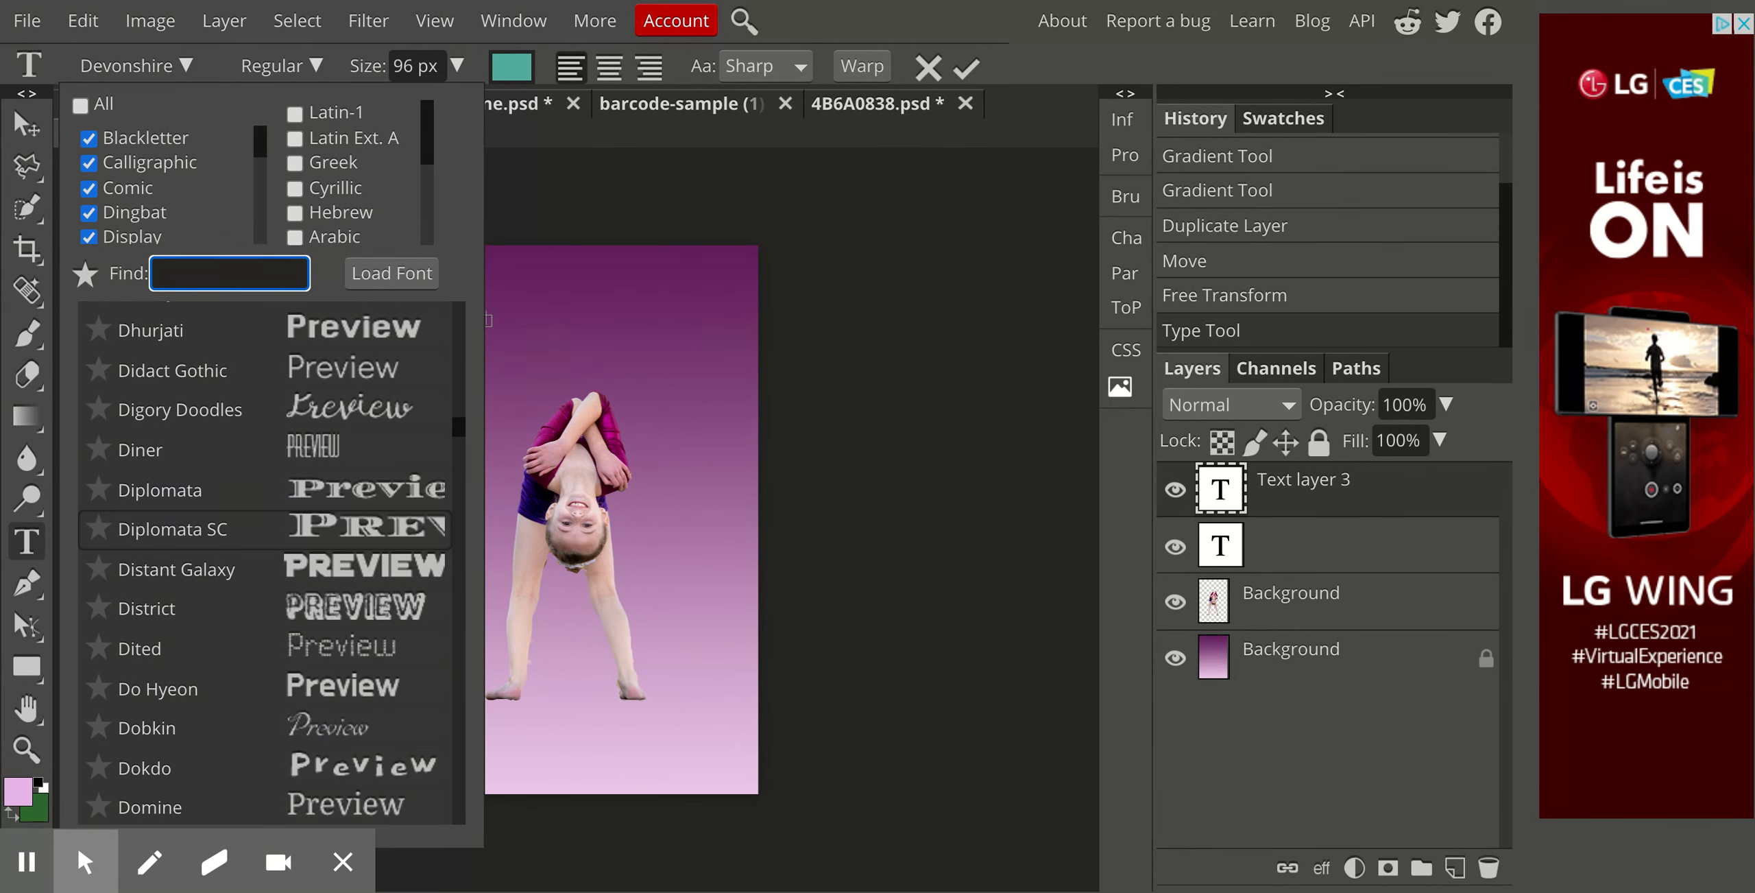
click(206, 570)
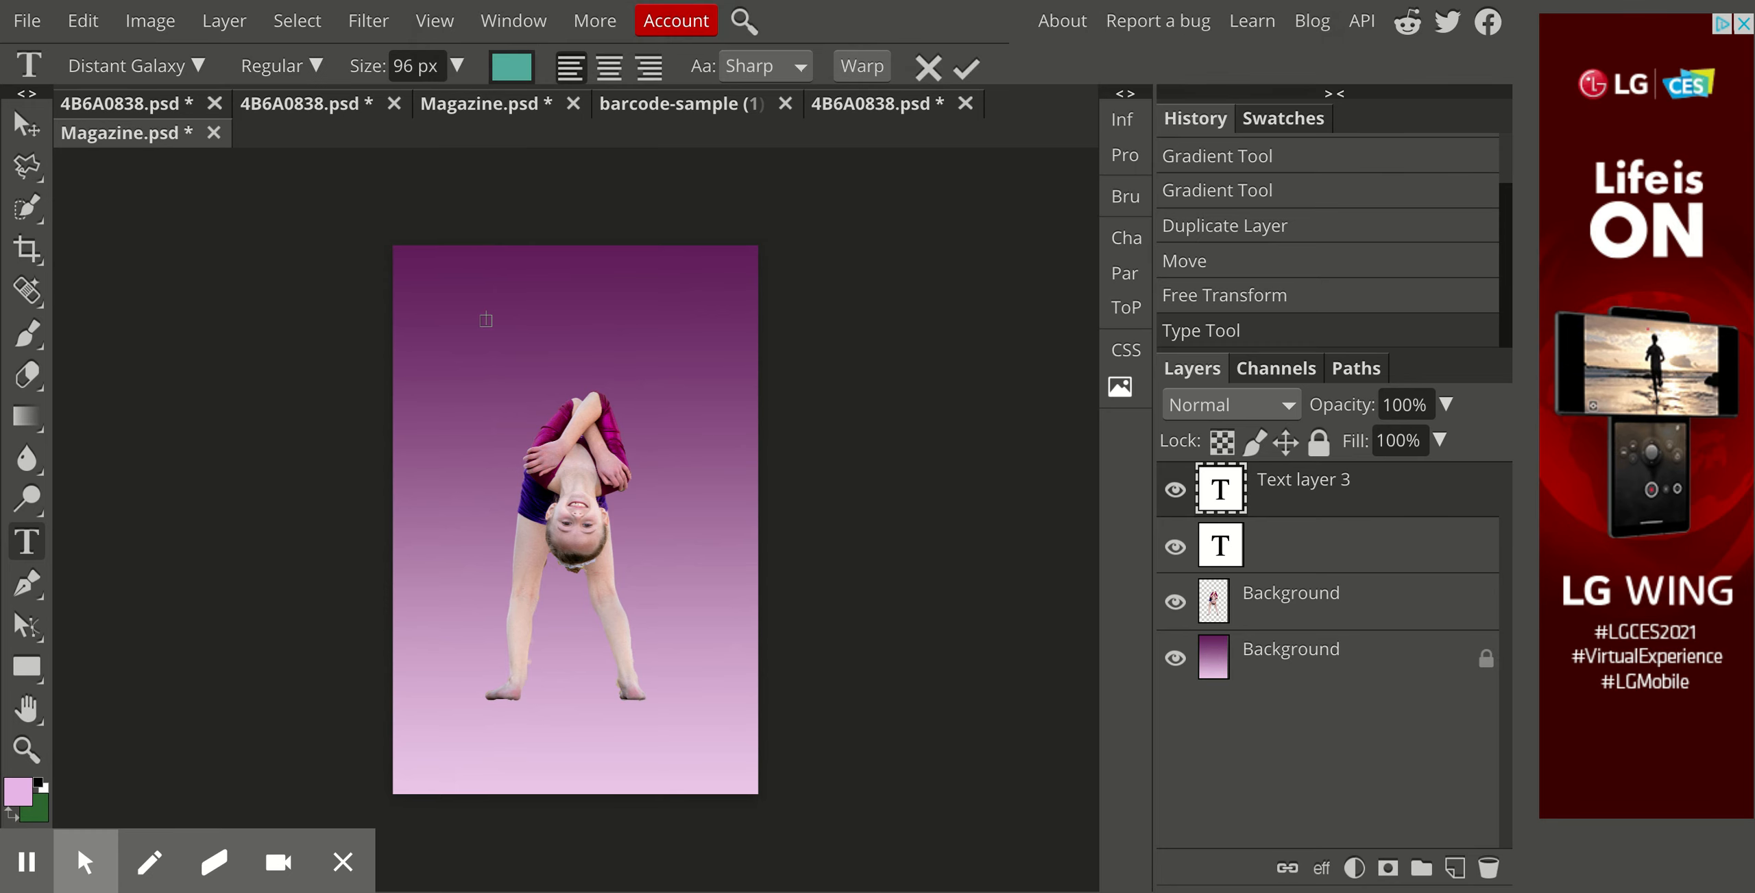
click(457, 65)
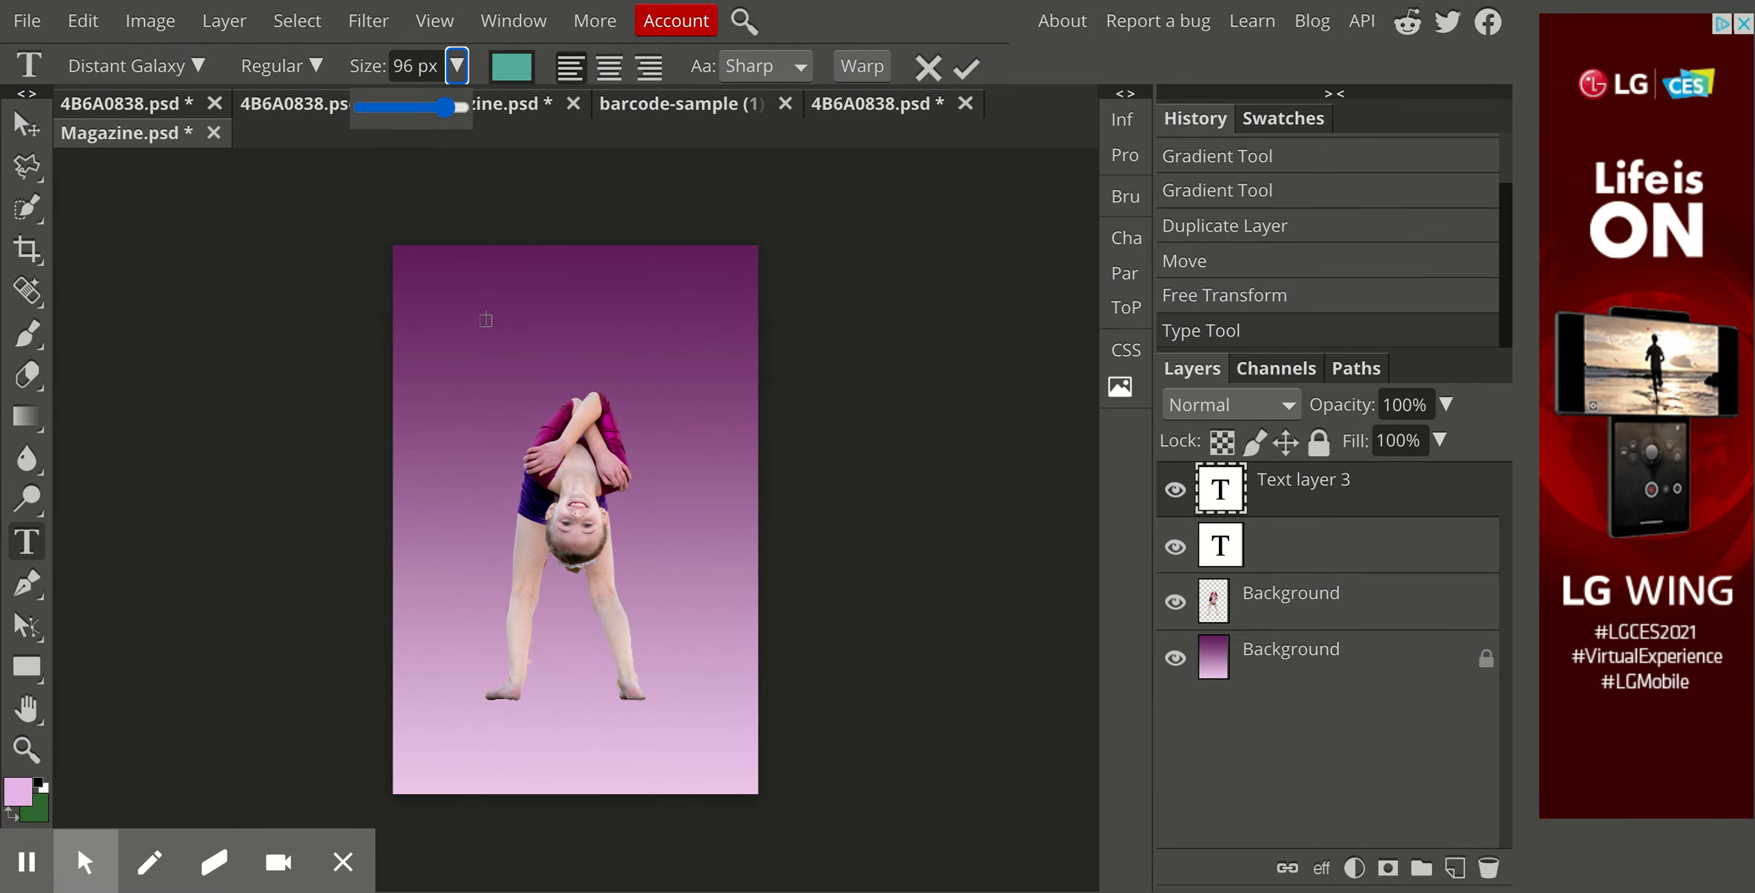
click(429, 66)
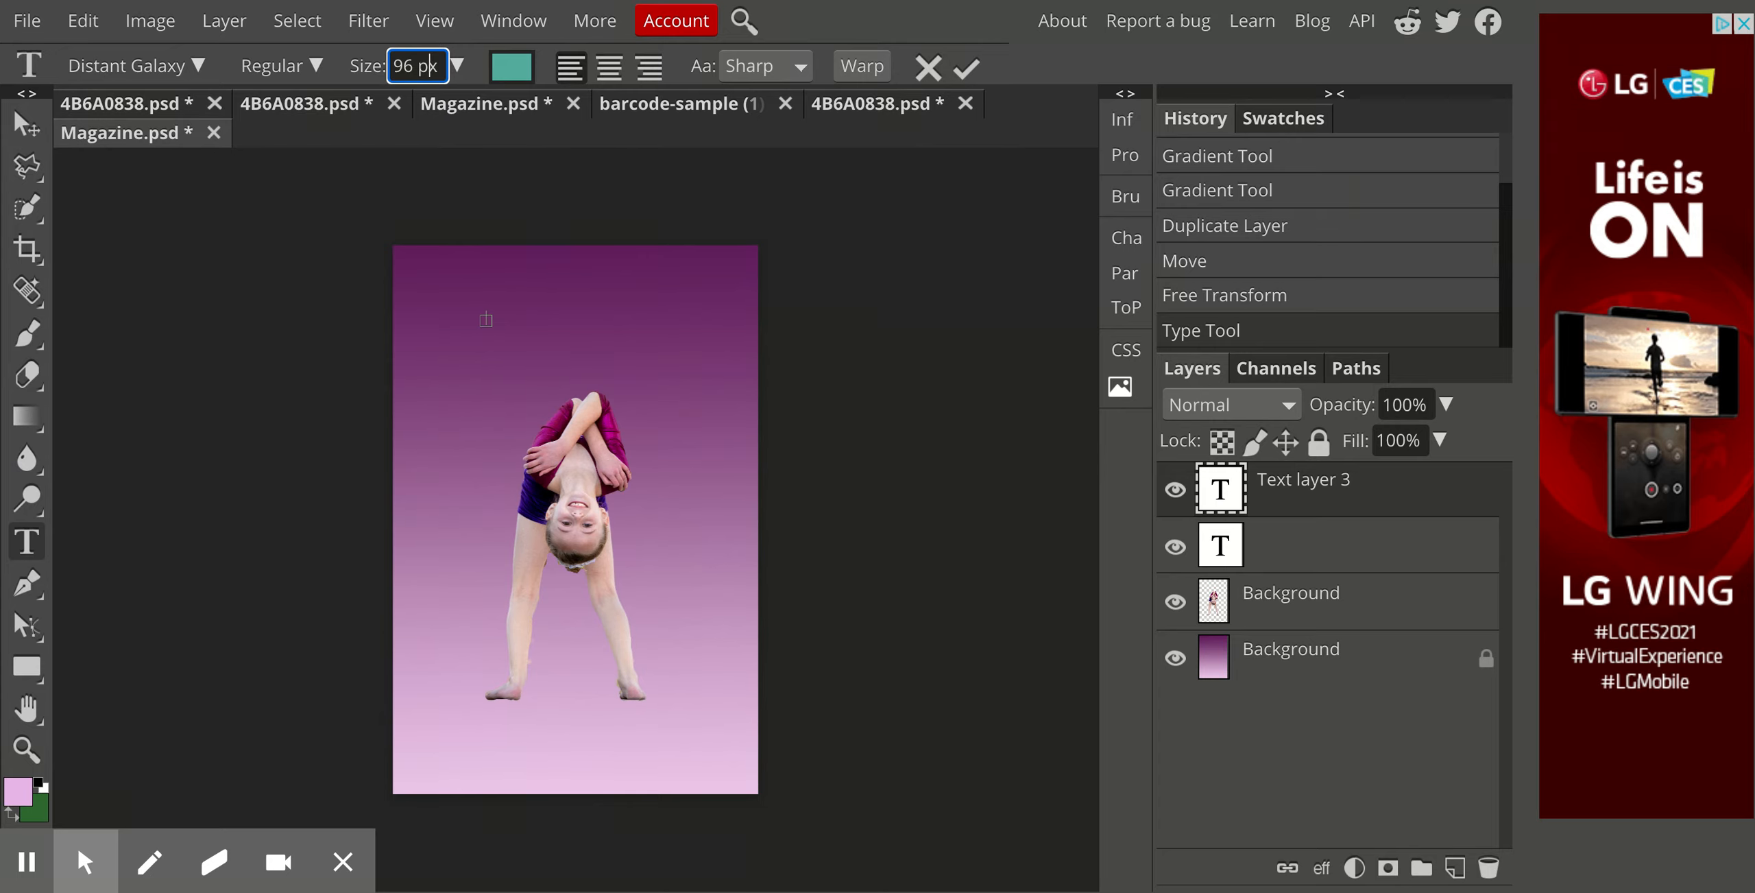
Set the text colour to dark grey #353938 and enter the title "Graceful Expressions"
click(511, 67)
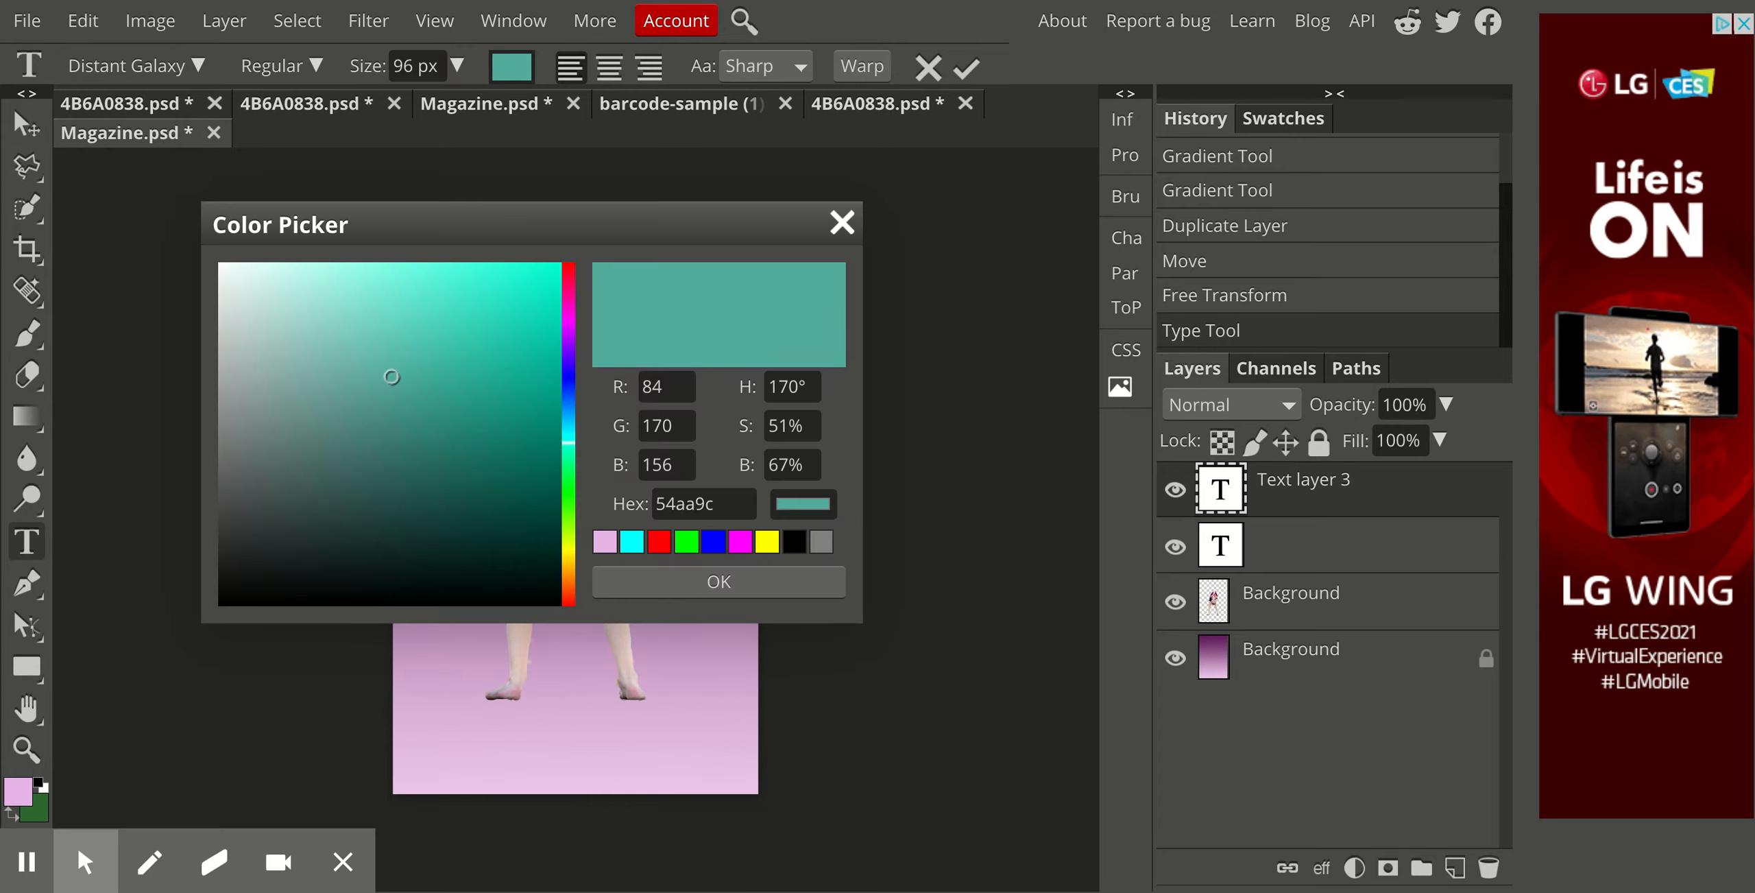
click(224, 588)
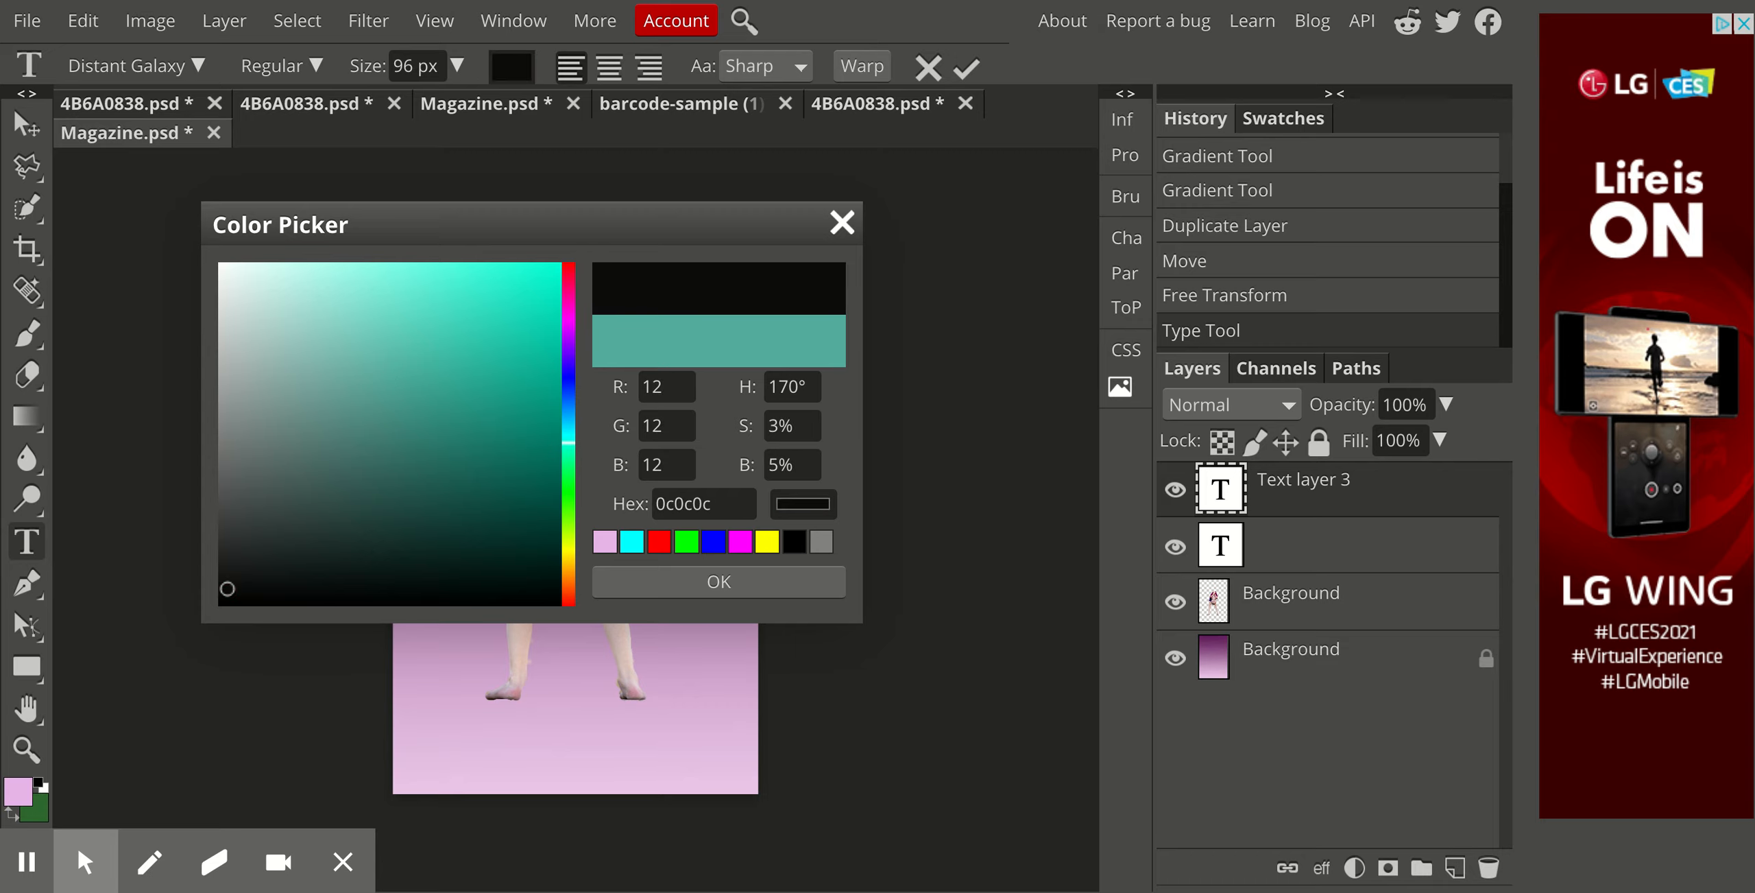
click(239, 528)
click(718, 581)
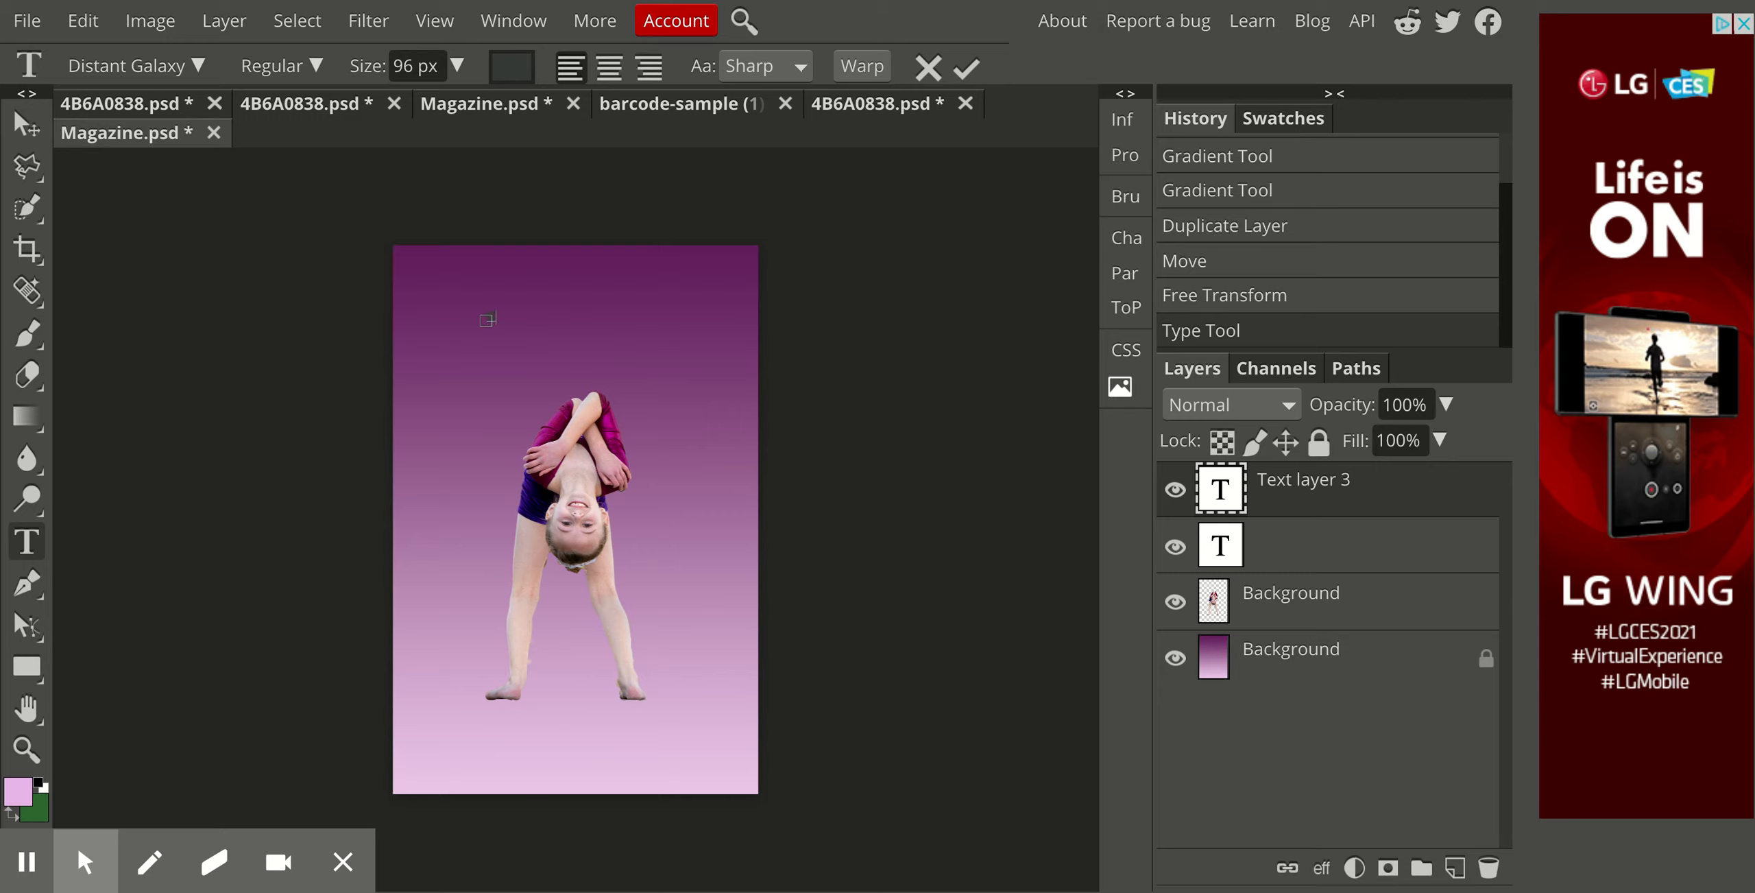
text(ancful gypressions)
Enlarge the whole title to 150 px and recolour it black, #000000
drag(670, 319, 473, 320)
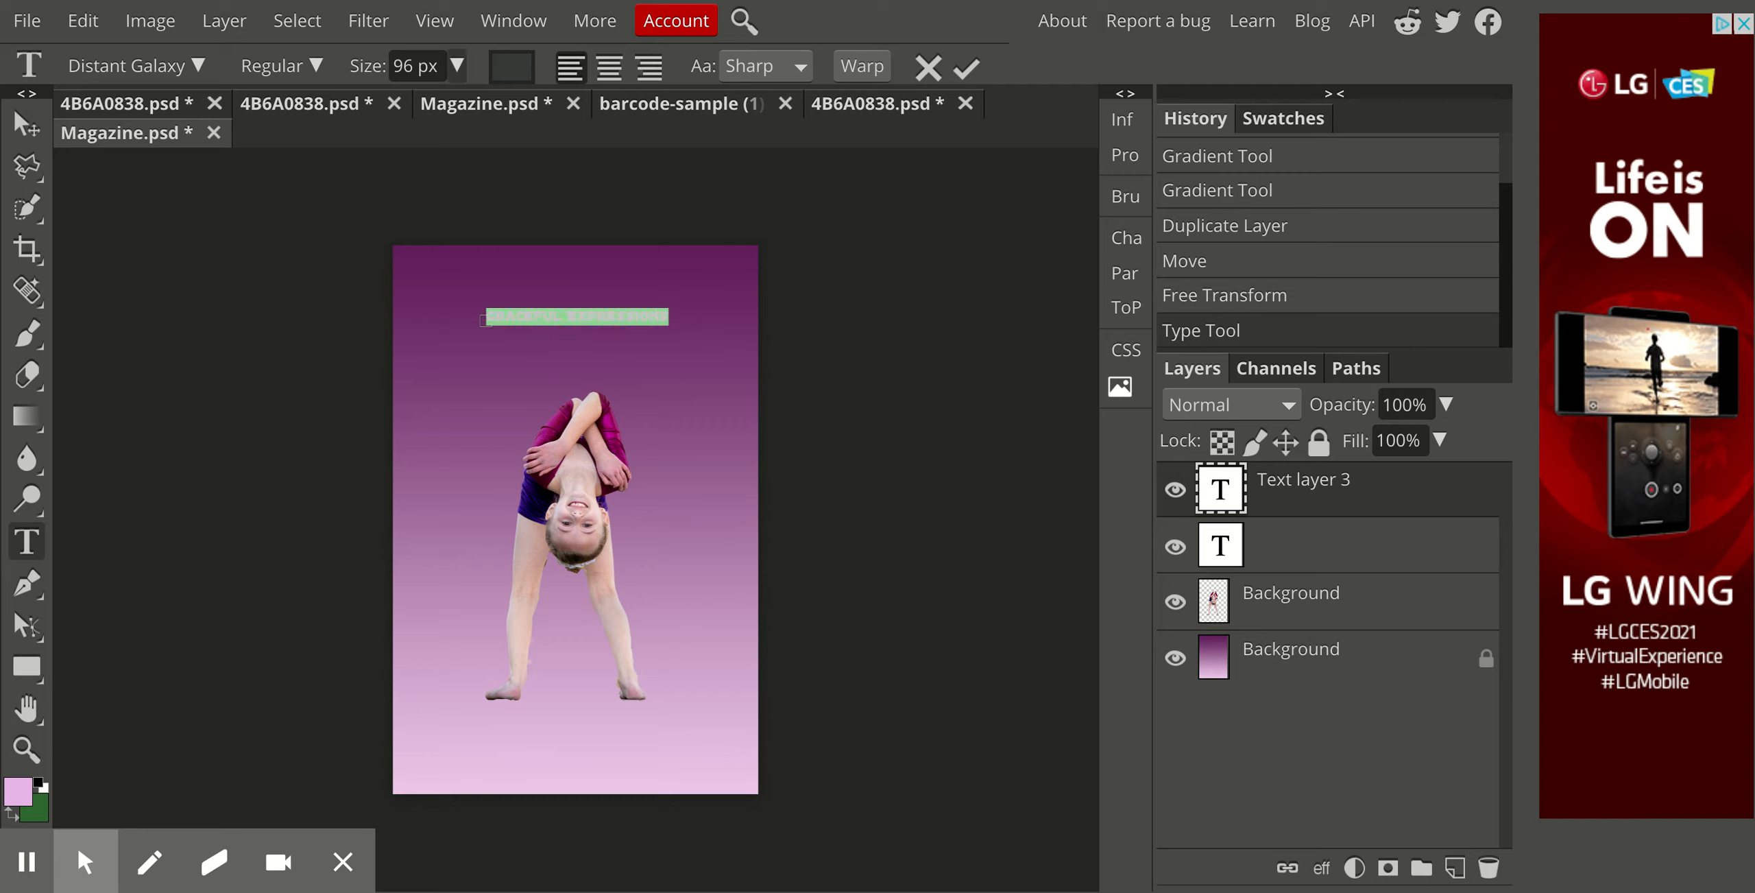
click(457, 66)
drag(443, 106, 499, 106)
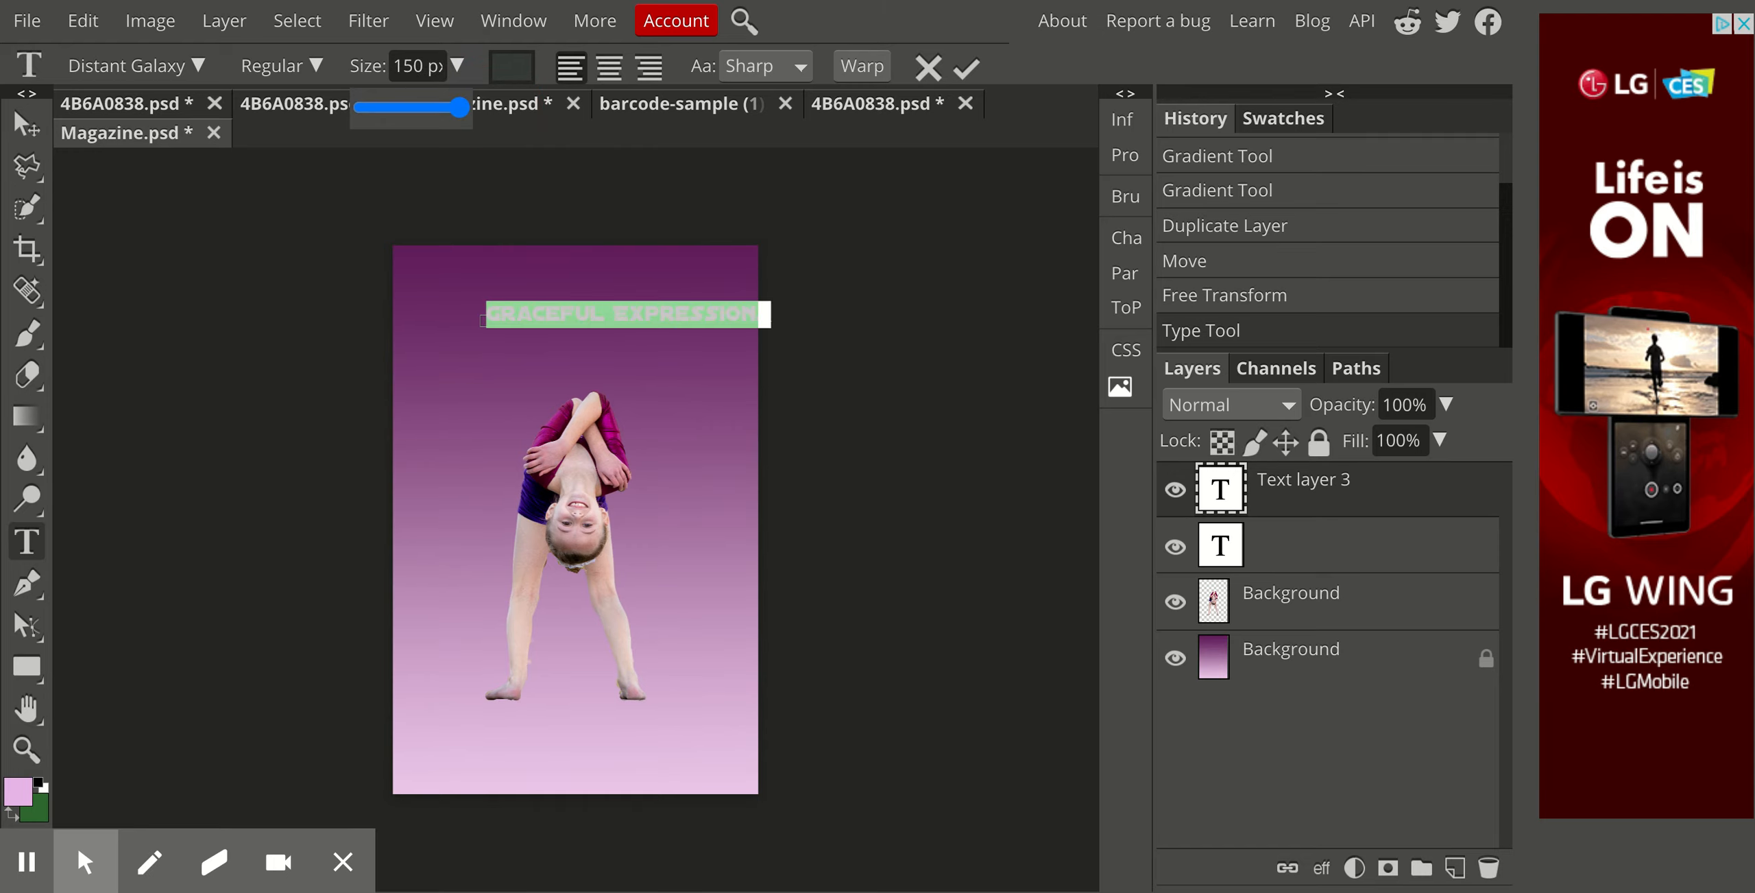
click(513, 68)
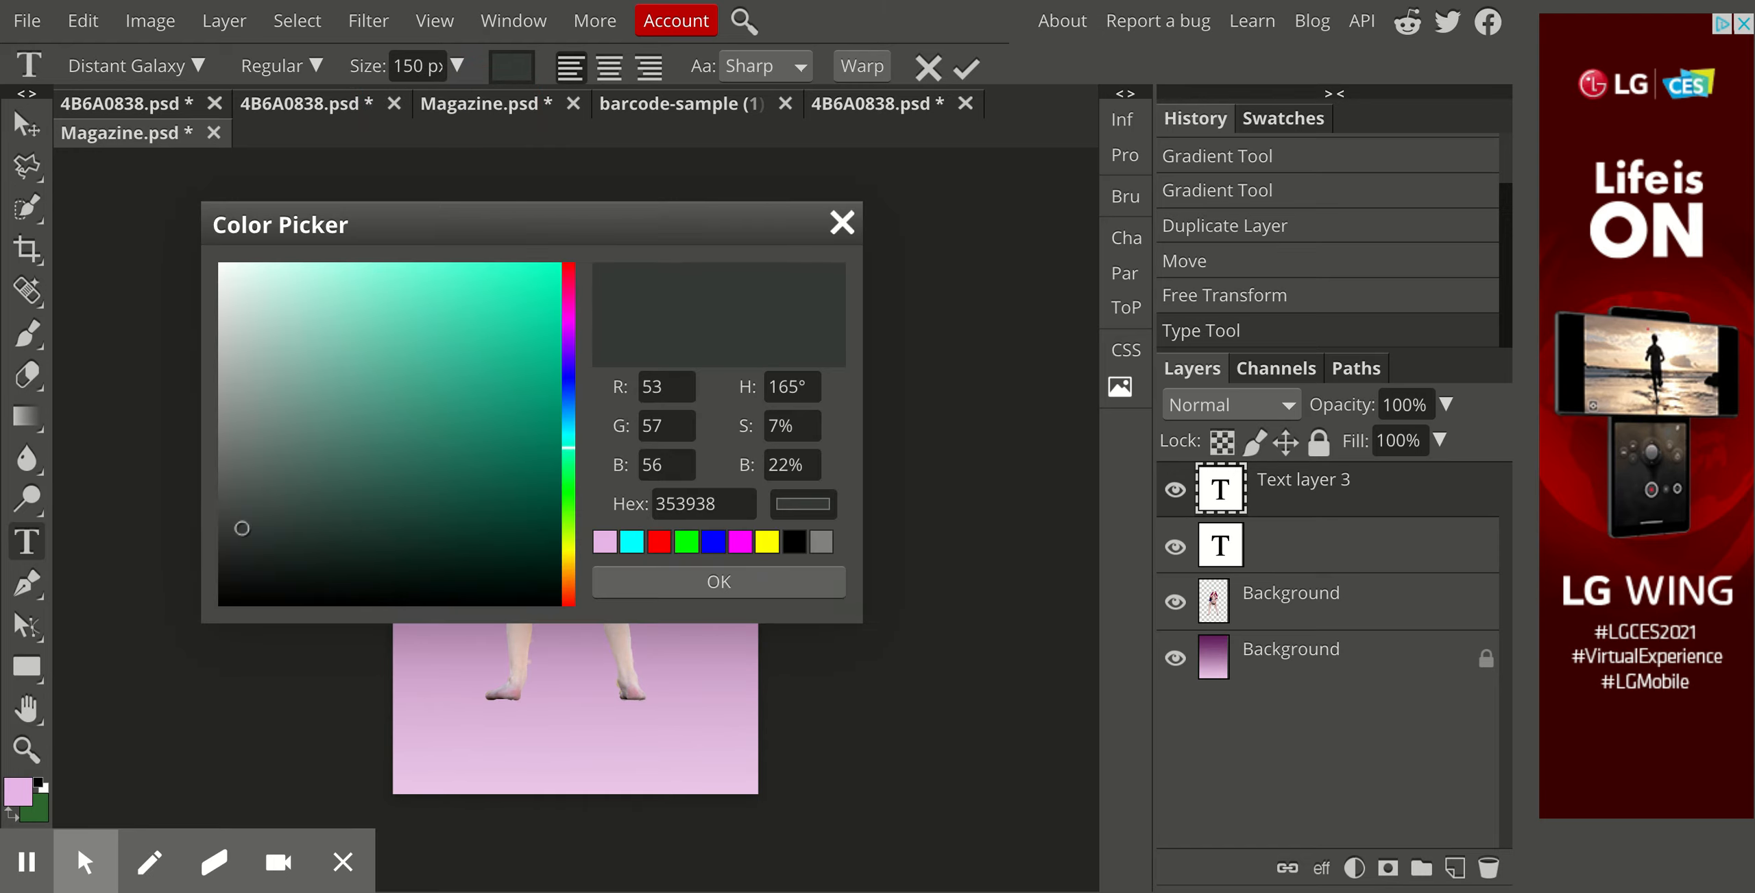
click(221, 601)
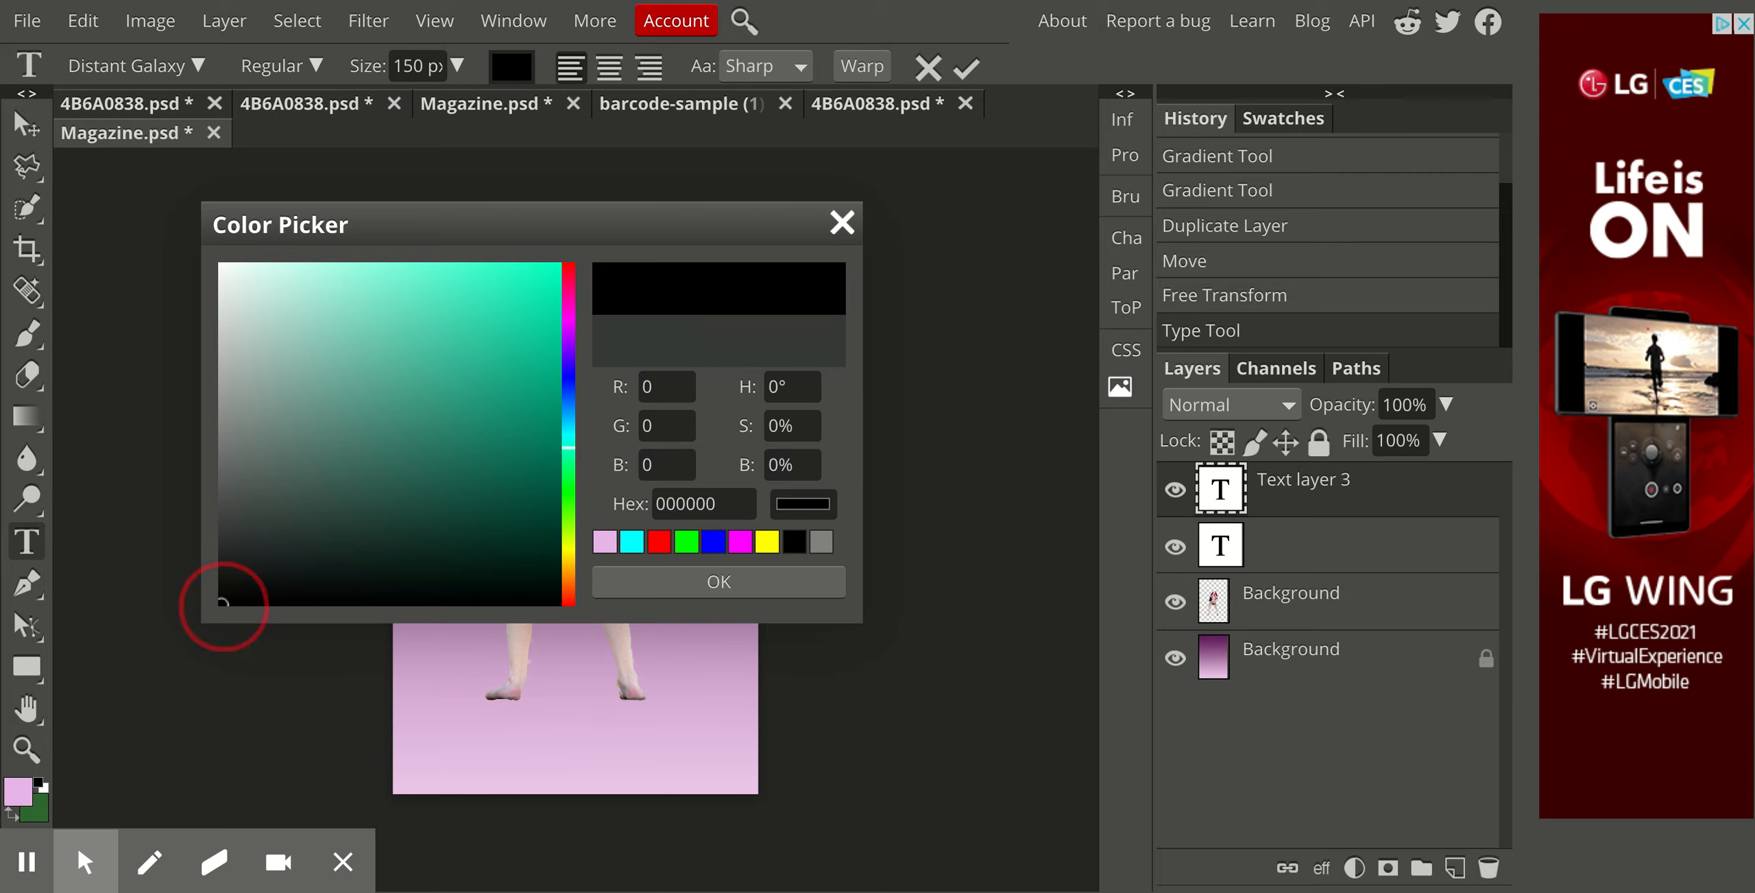
click(687, 586)
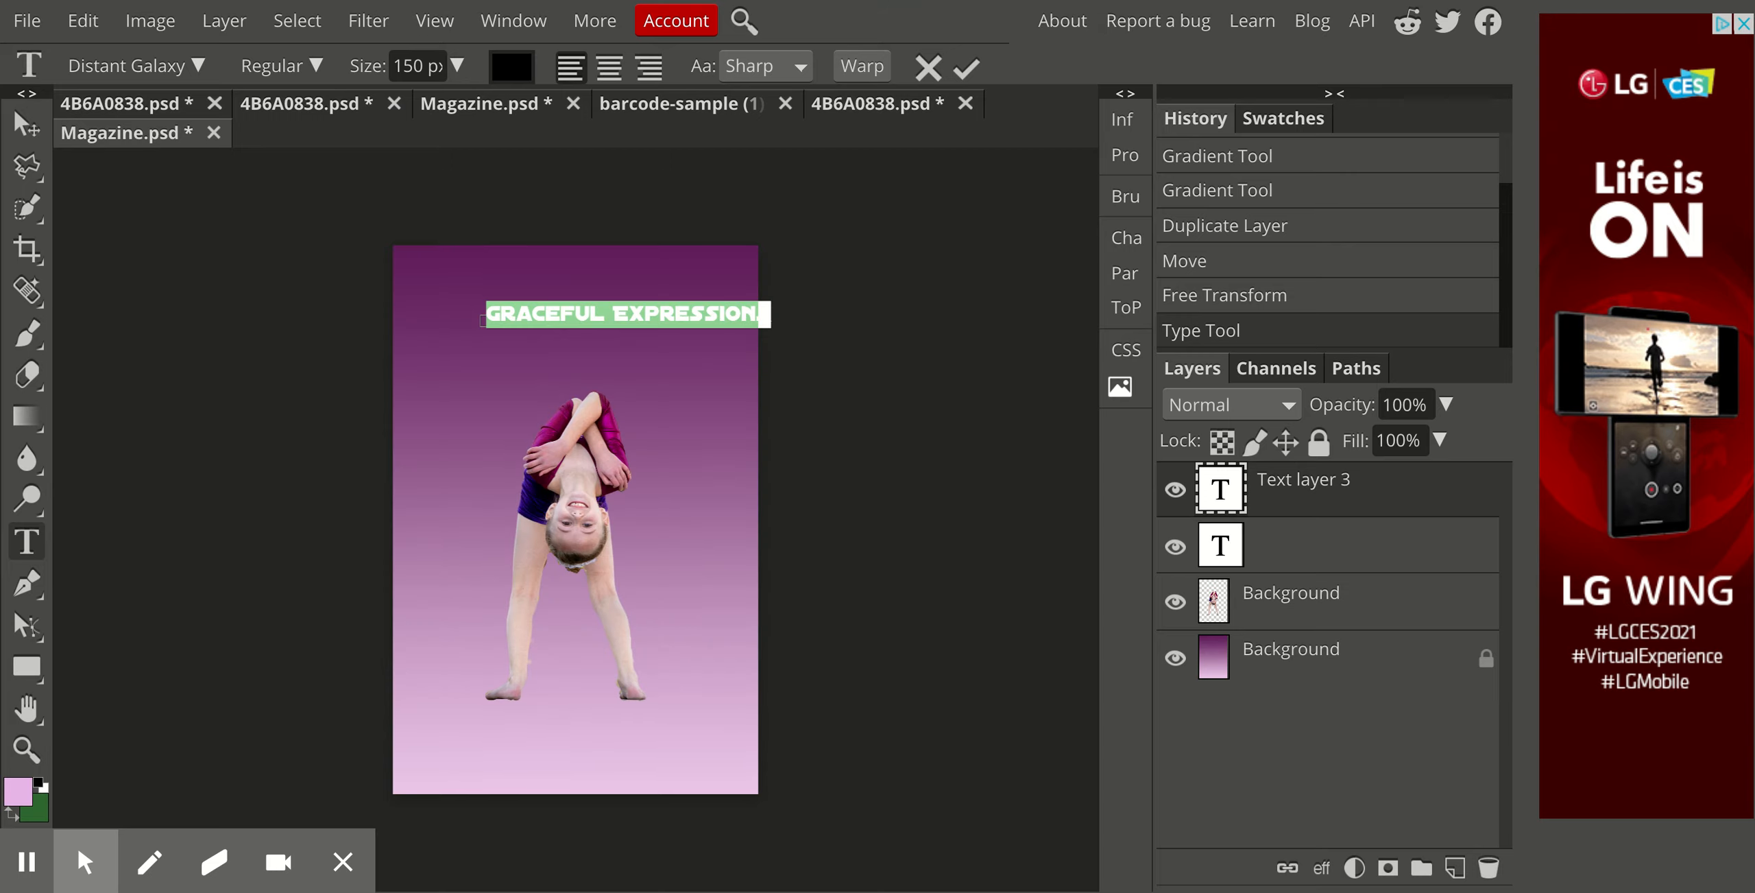
Move the title up to the head of the page and recolour all of it near-white, #fbfdfc
drag(528, 362, 484, 328)
click(708, 291)
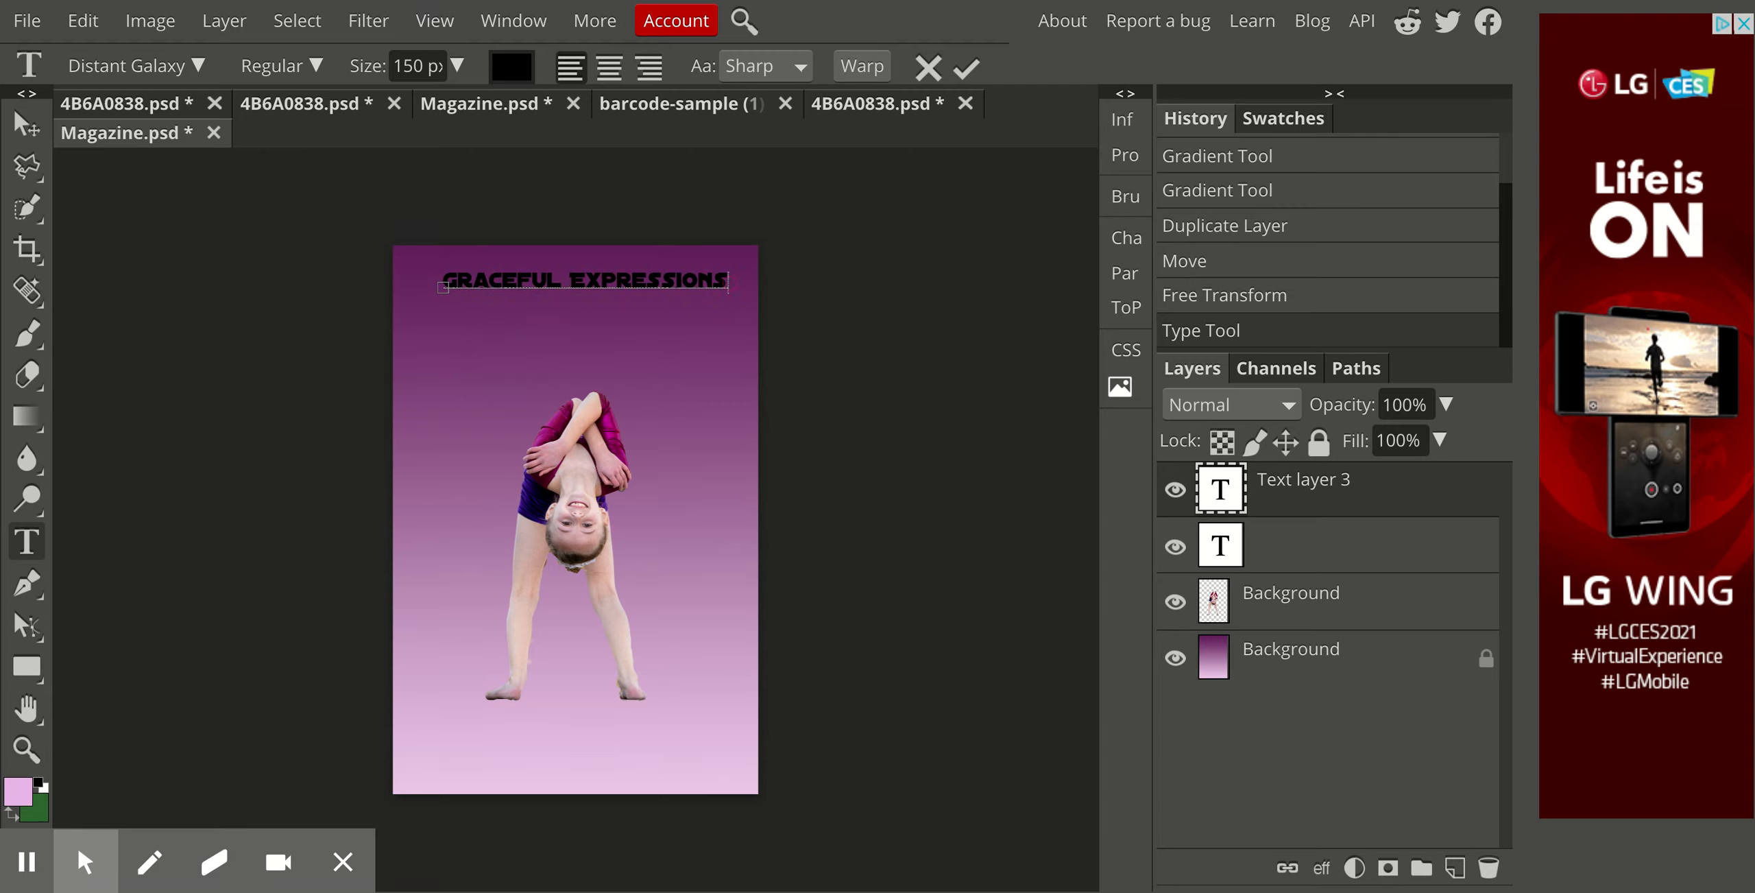
drag(729, 281, 419, 281)
click(512, 66)
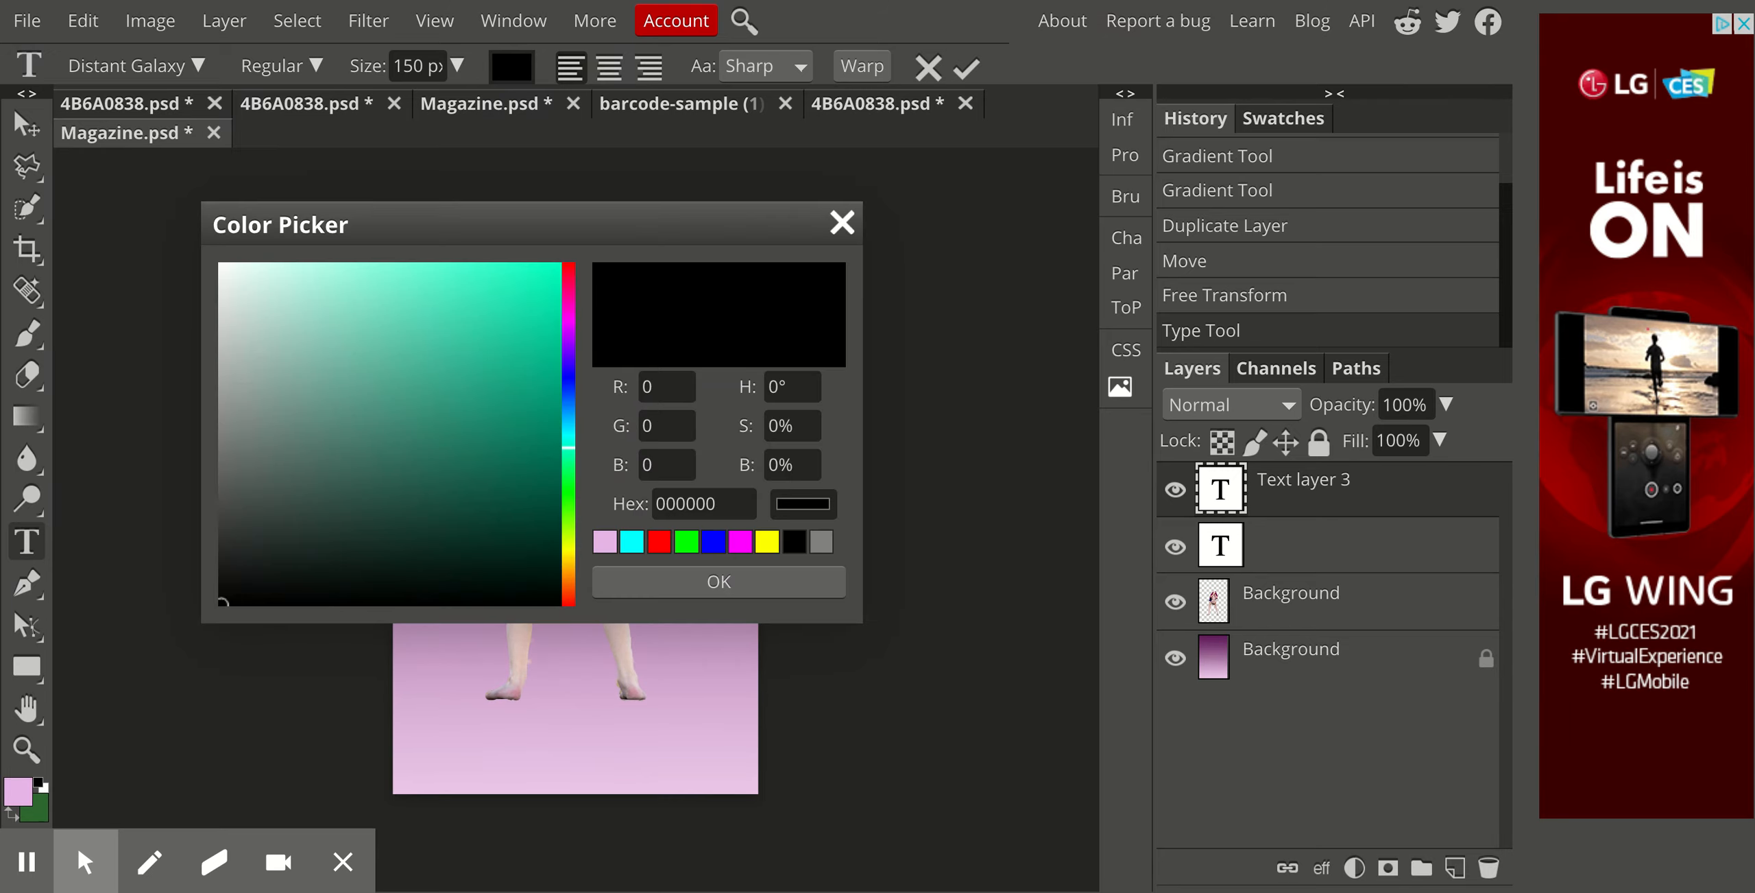
click(224, 267)
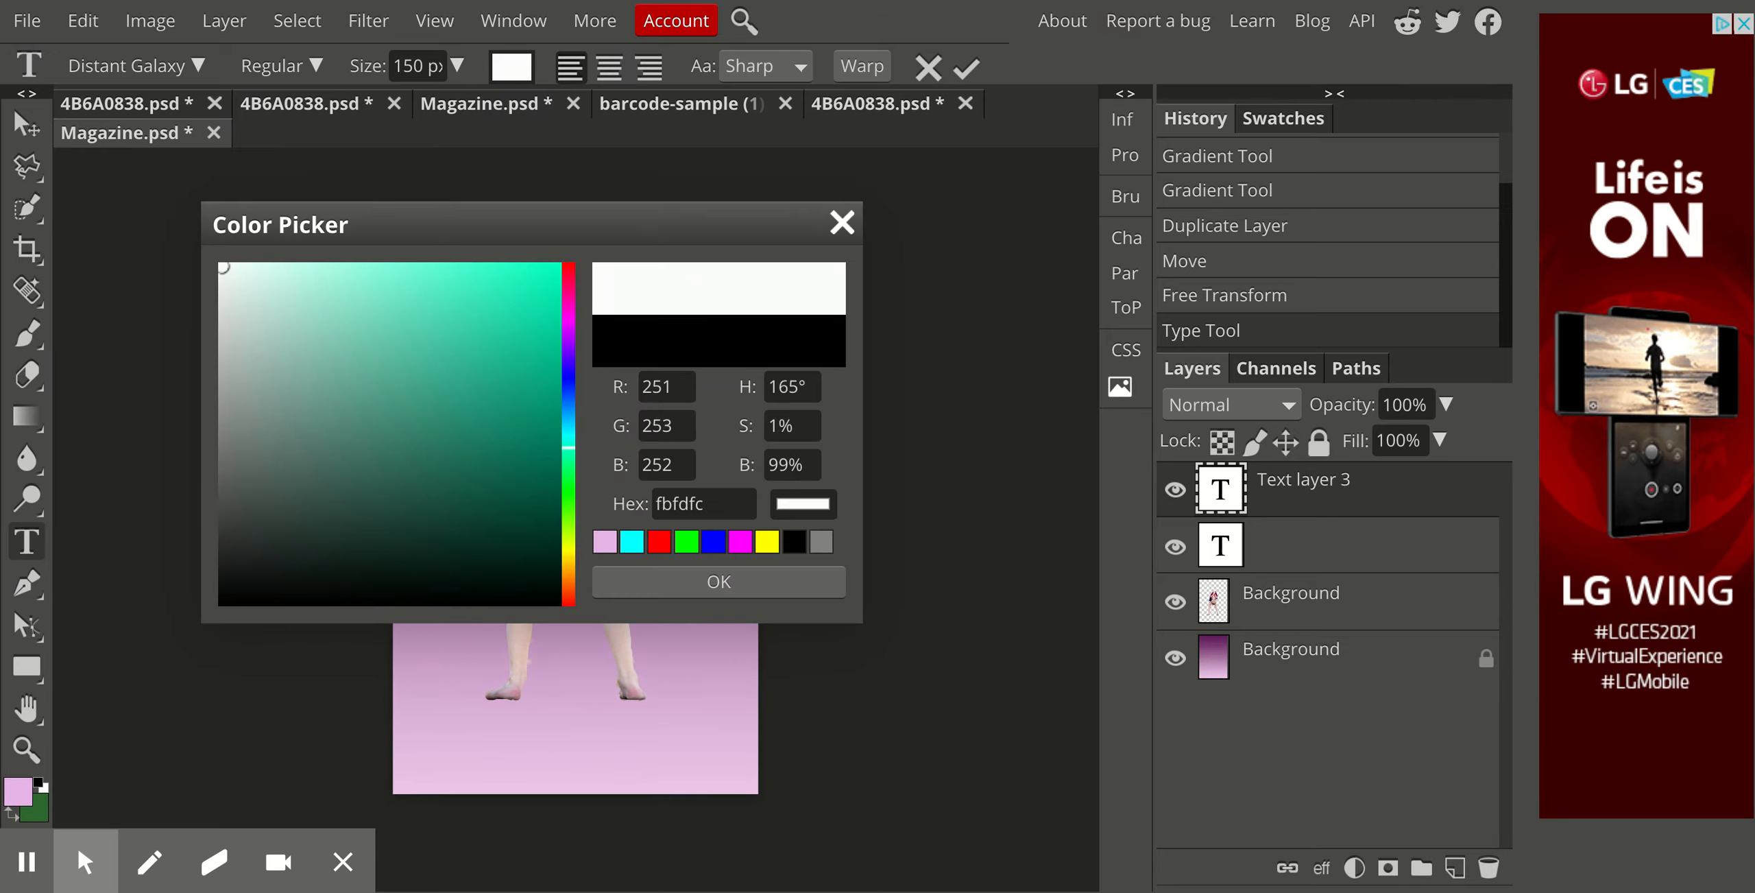
click(673, 581)
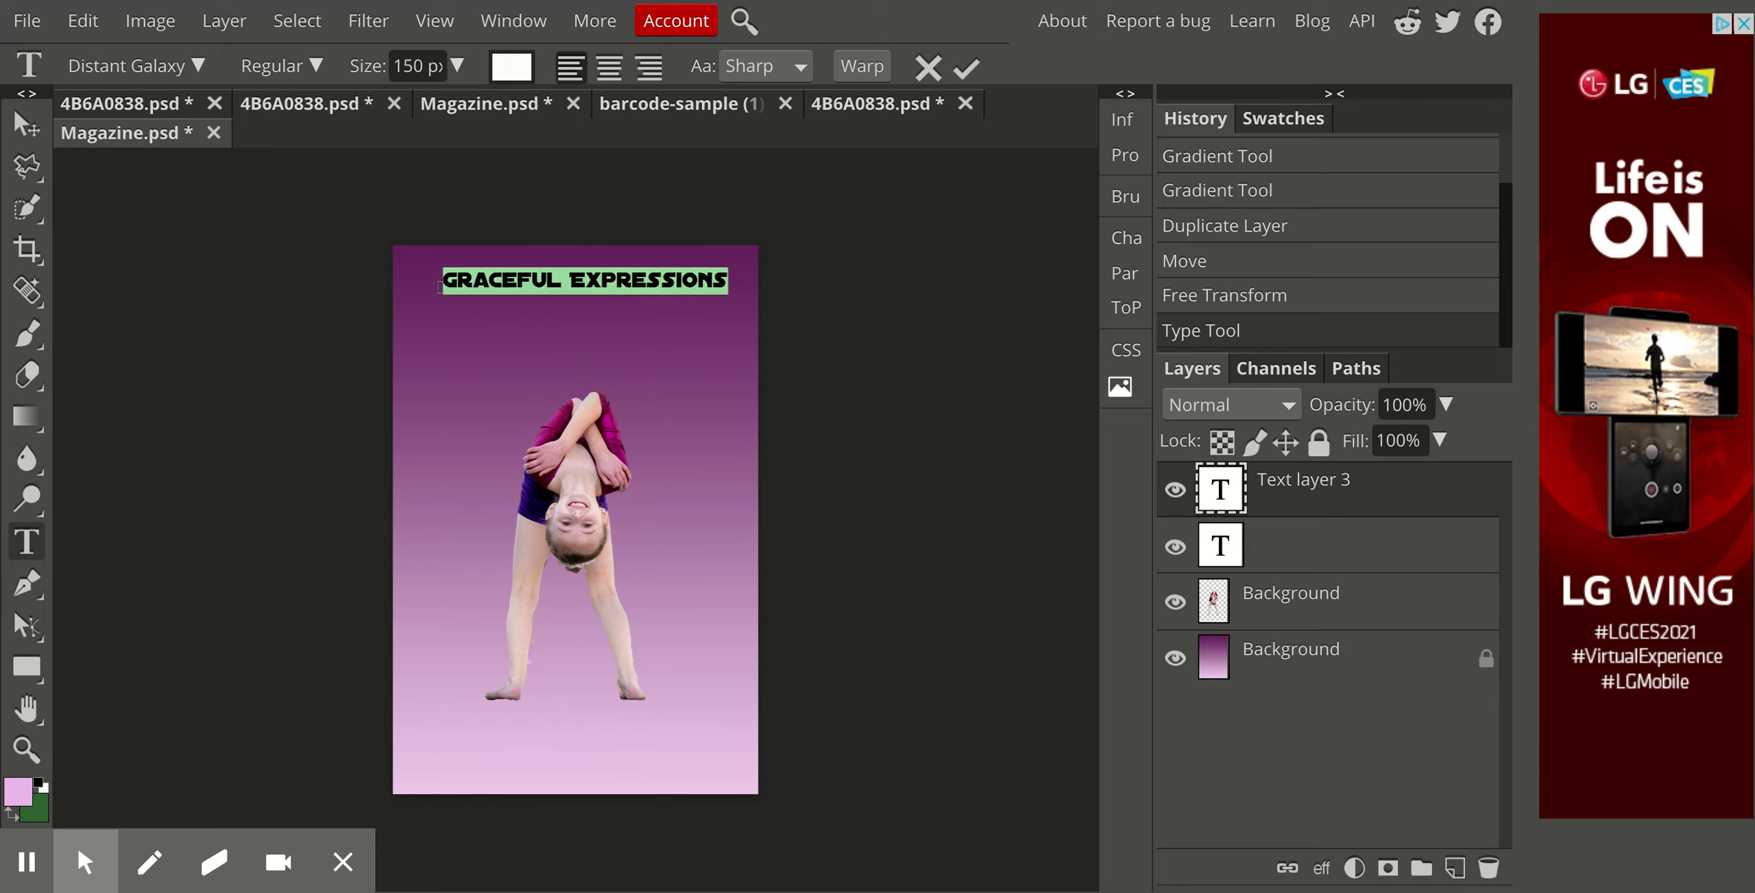
click(762, 275)
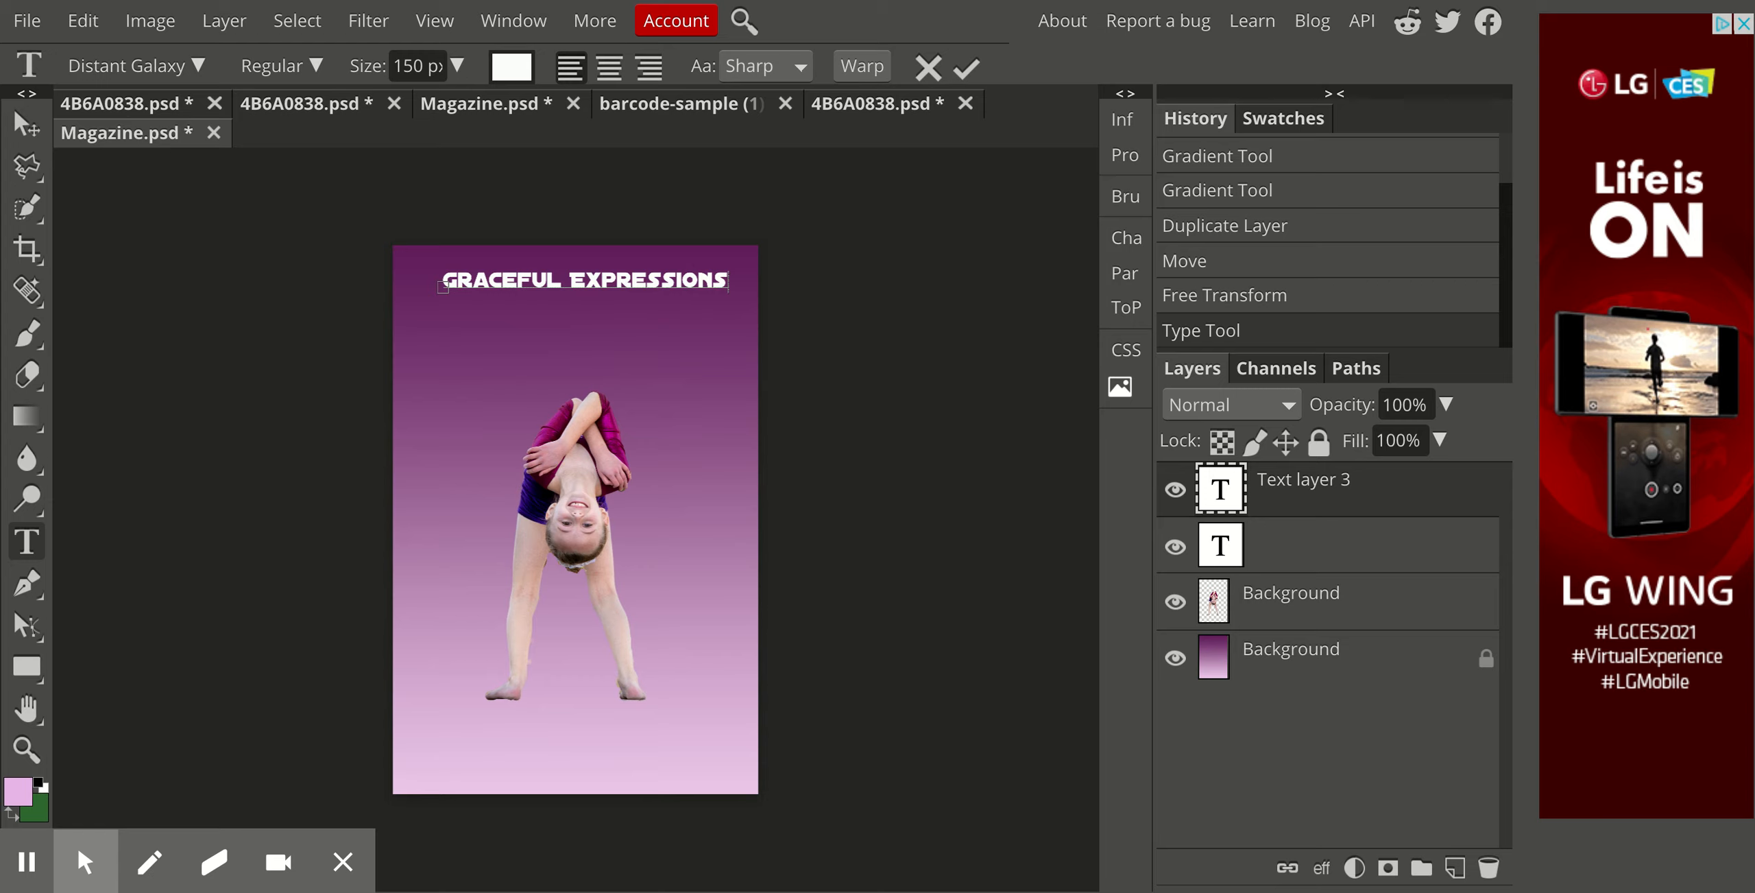
Set the title's size to 180 px and reposition it so it spans the page width along the upper edge
drag(728, 281, 425, 280)
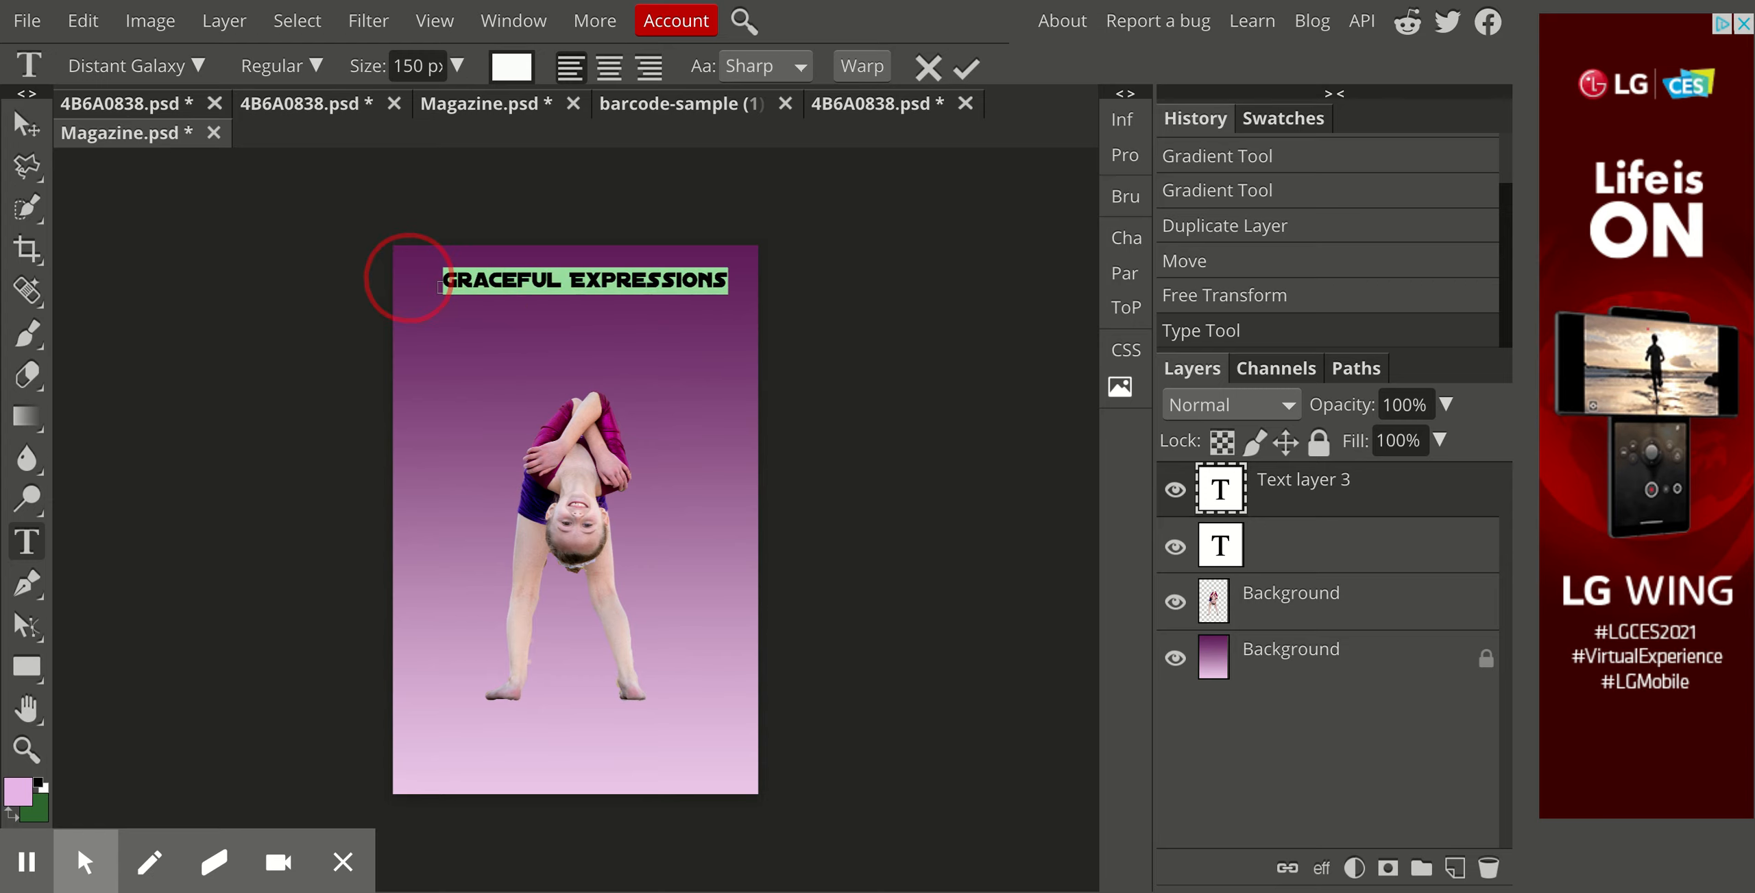
click(418, 65)
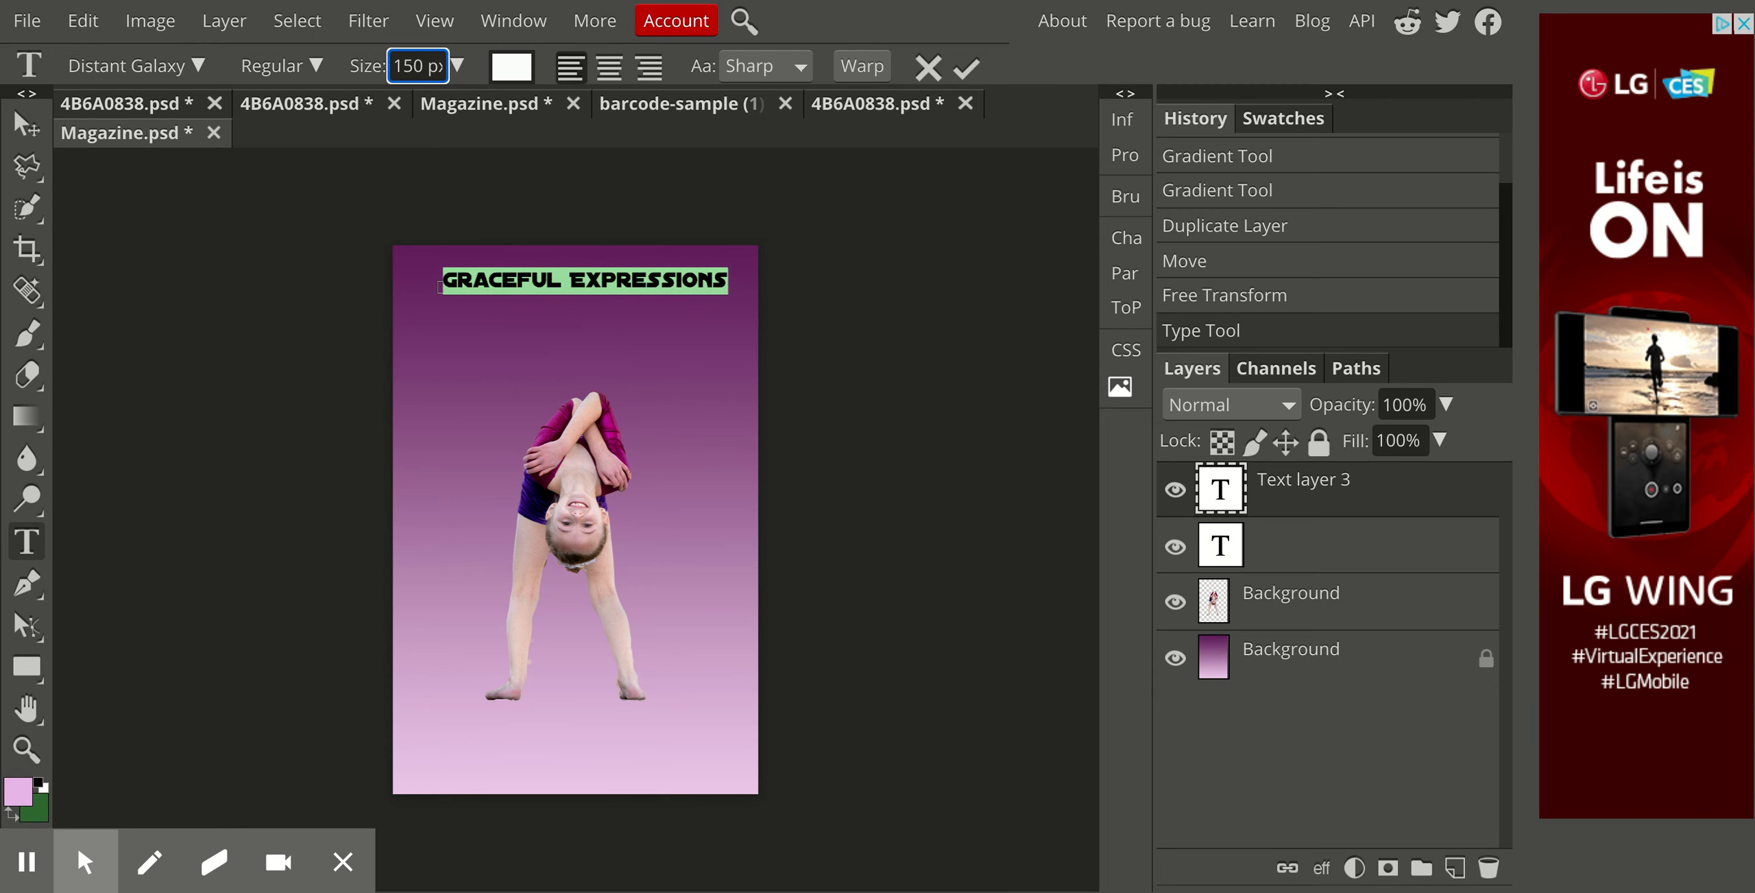
key(Right)
key(BackSpace)
key(BackSpace)
text(80)
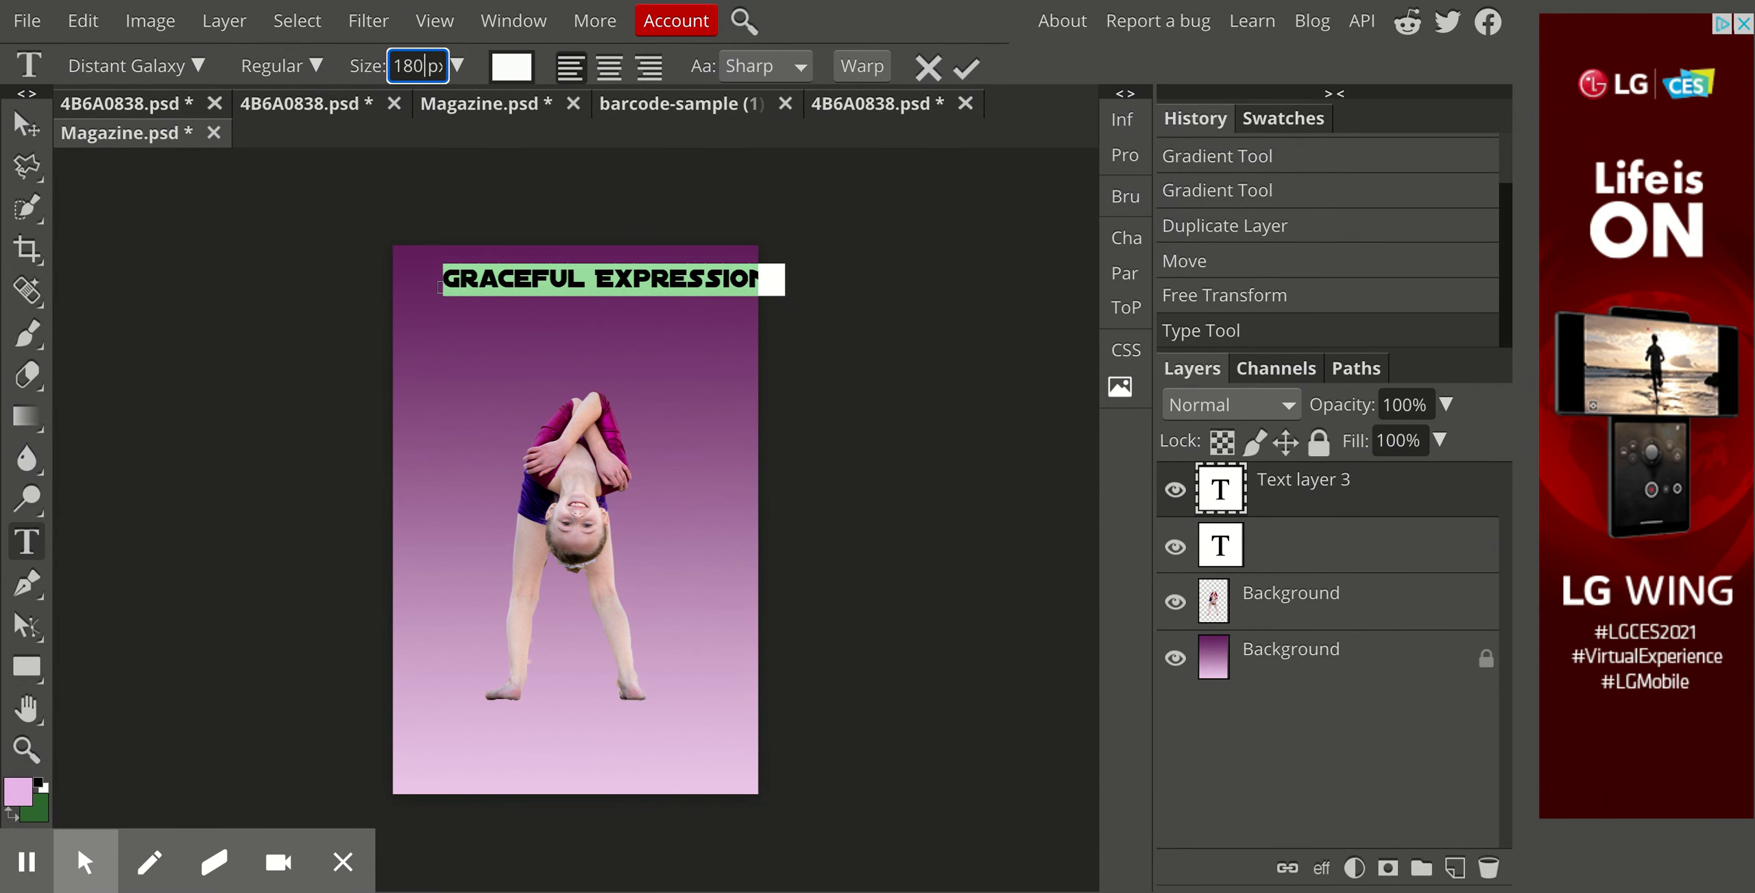
click(481, 318)
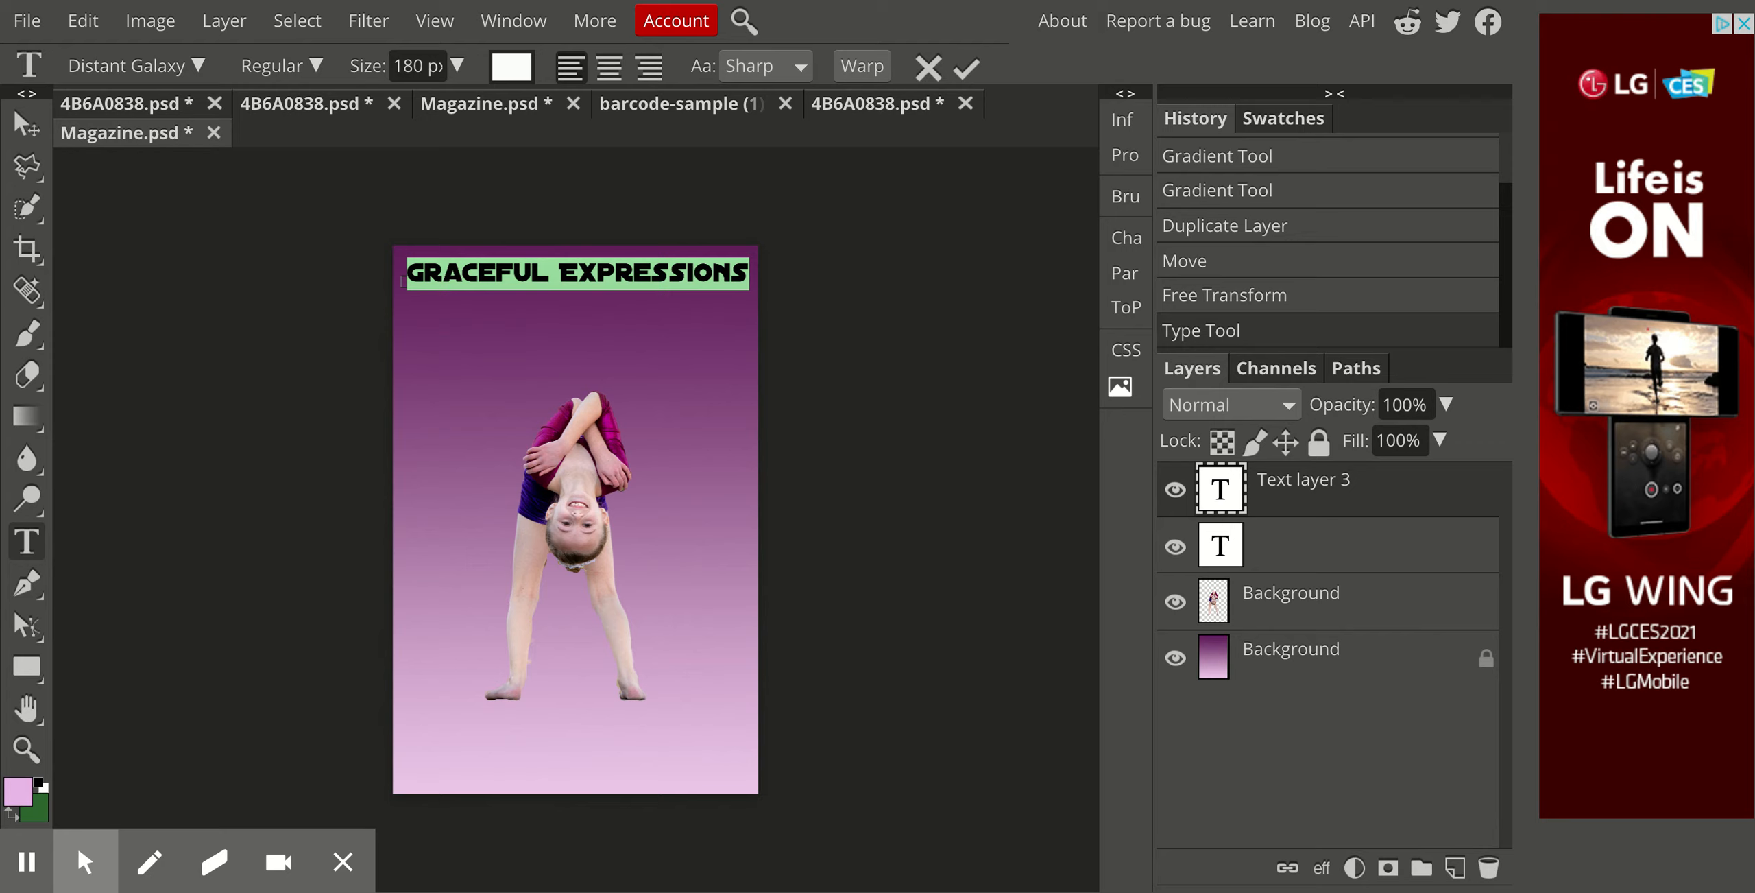
click(641, 412)
click(672, 274)
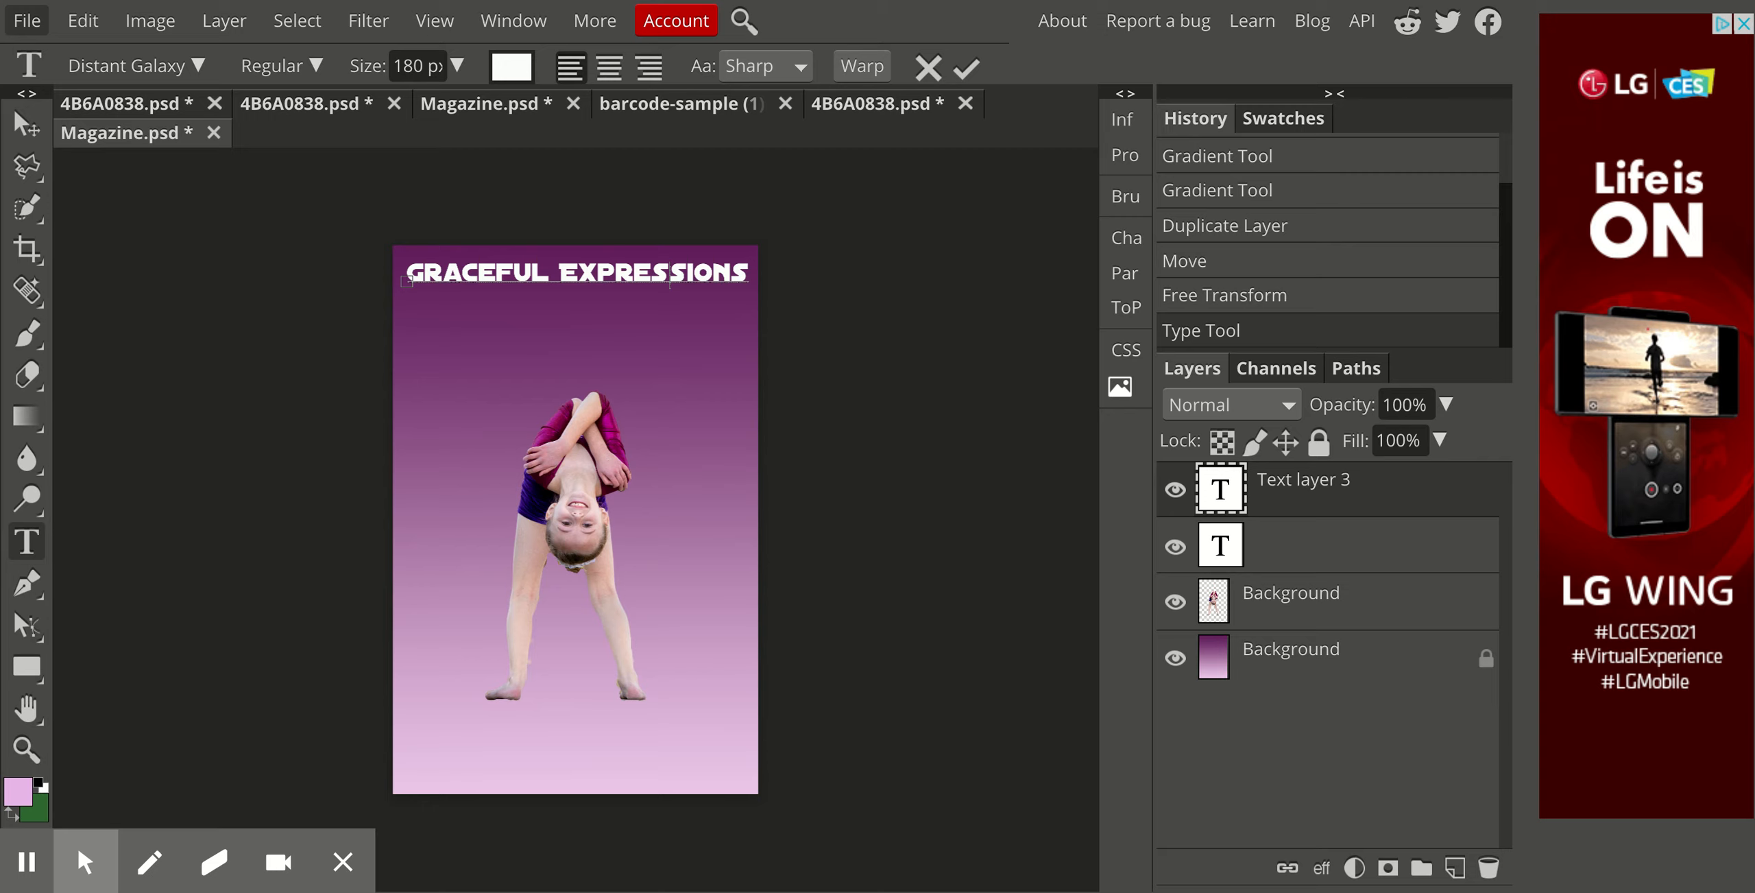
Copy the barcode from the barcode-sample document into the Magazine page's lower-left corner, scale it to 43.36% and apply the transform
click(28, 20)
click(56, 99)
click(678, 104)
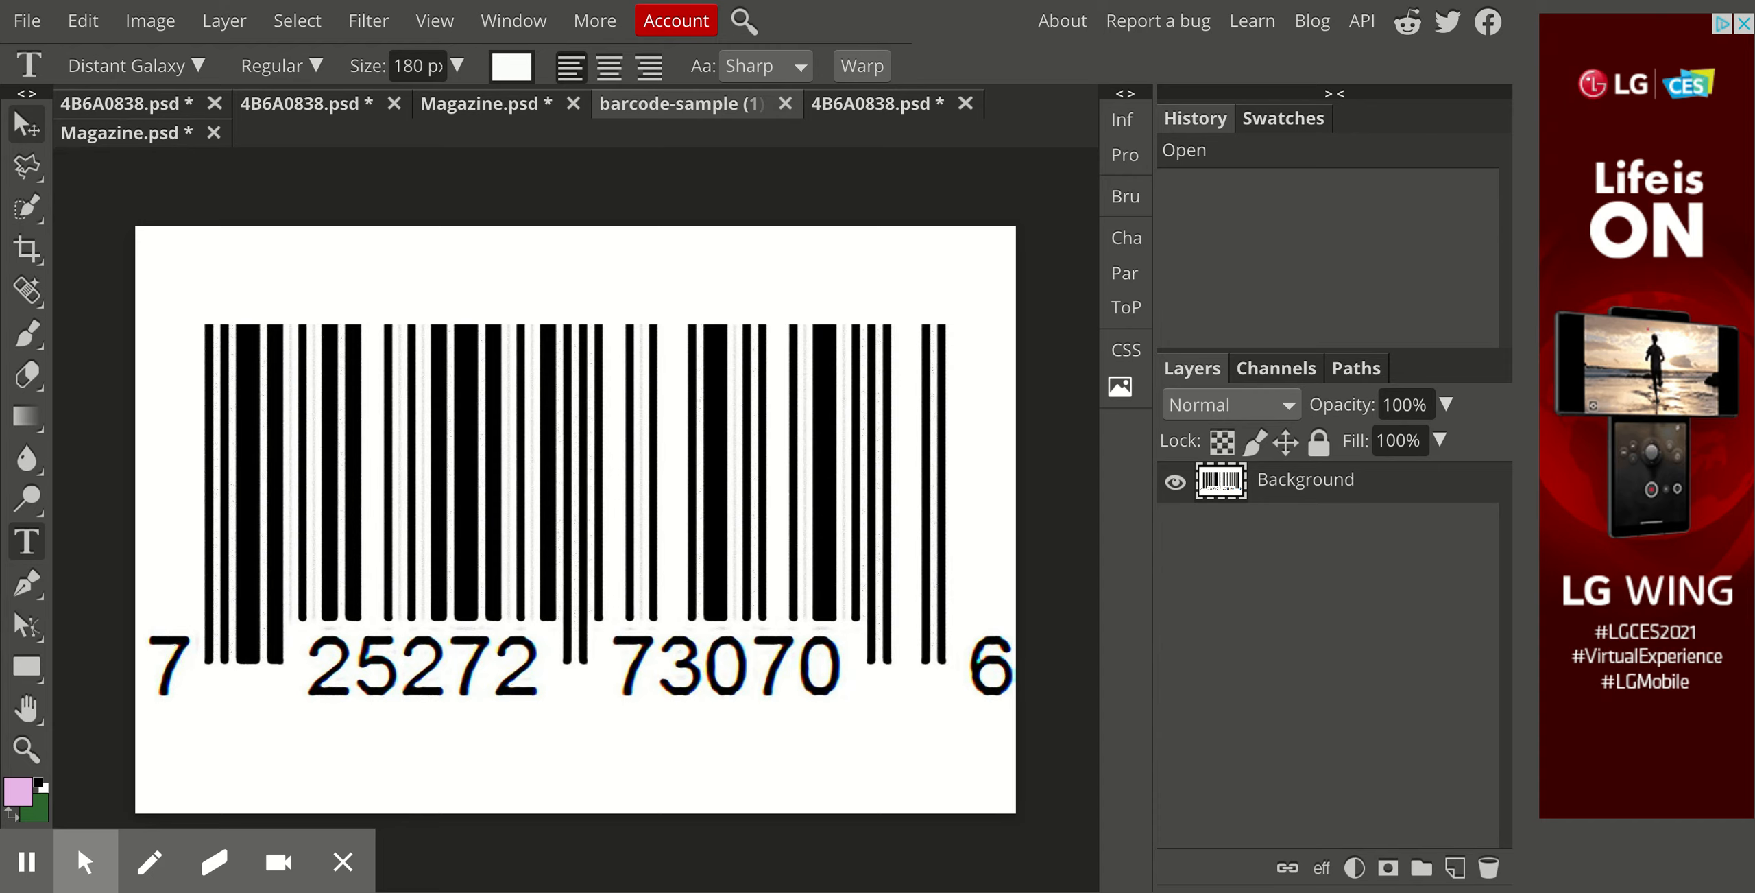
click(26, 124)
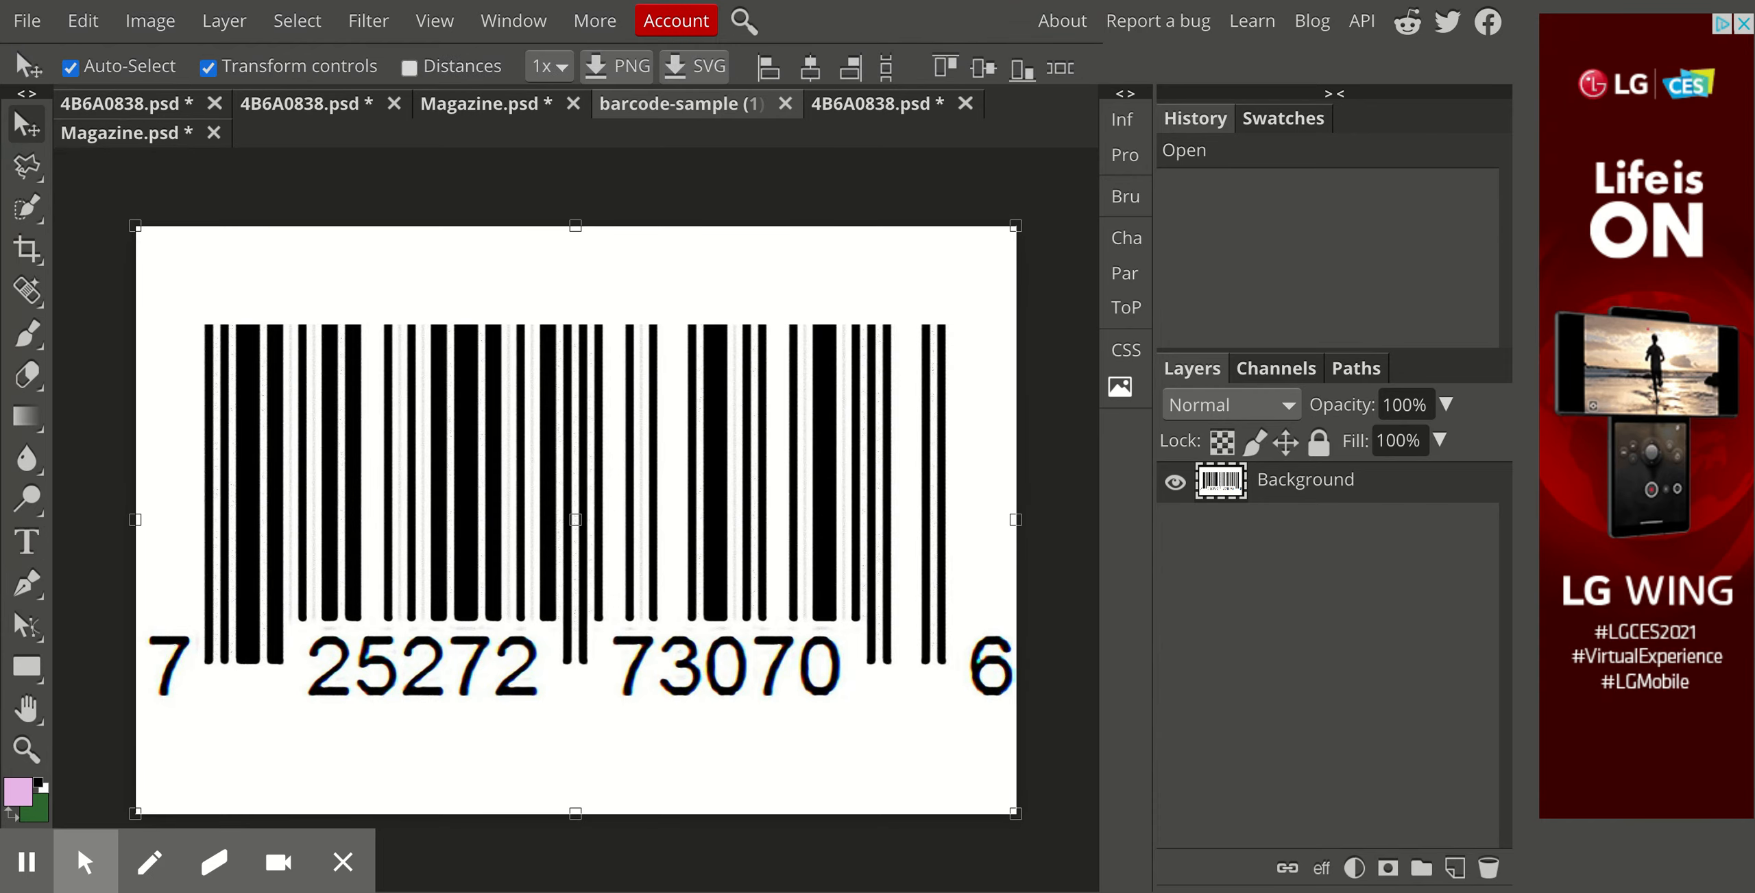
click(504, 461)
drag(504, 461, 470, 632)
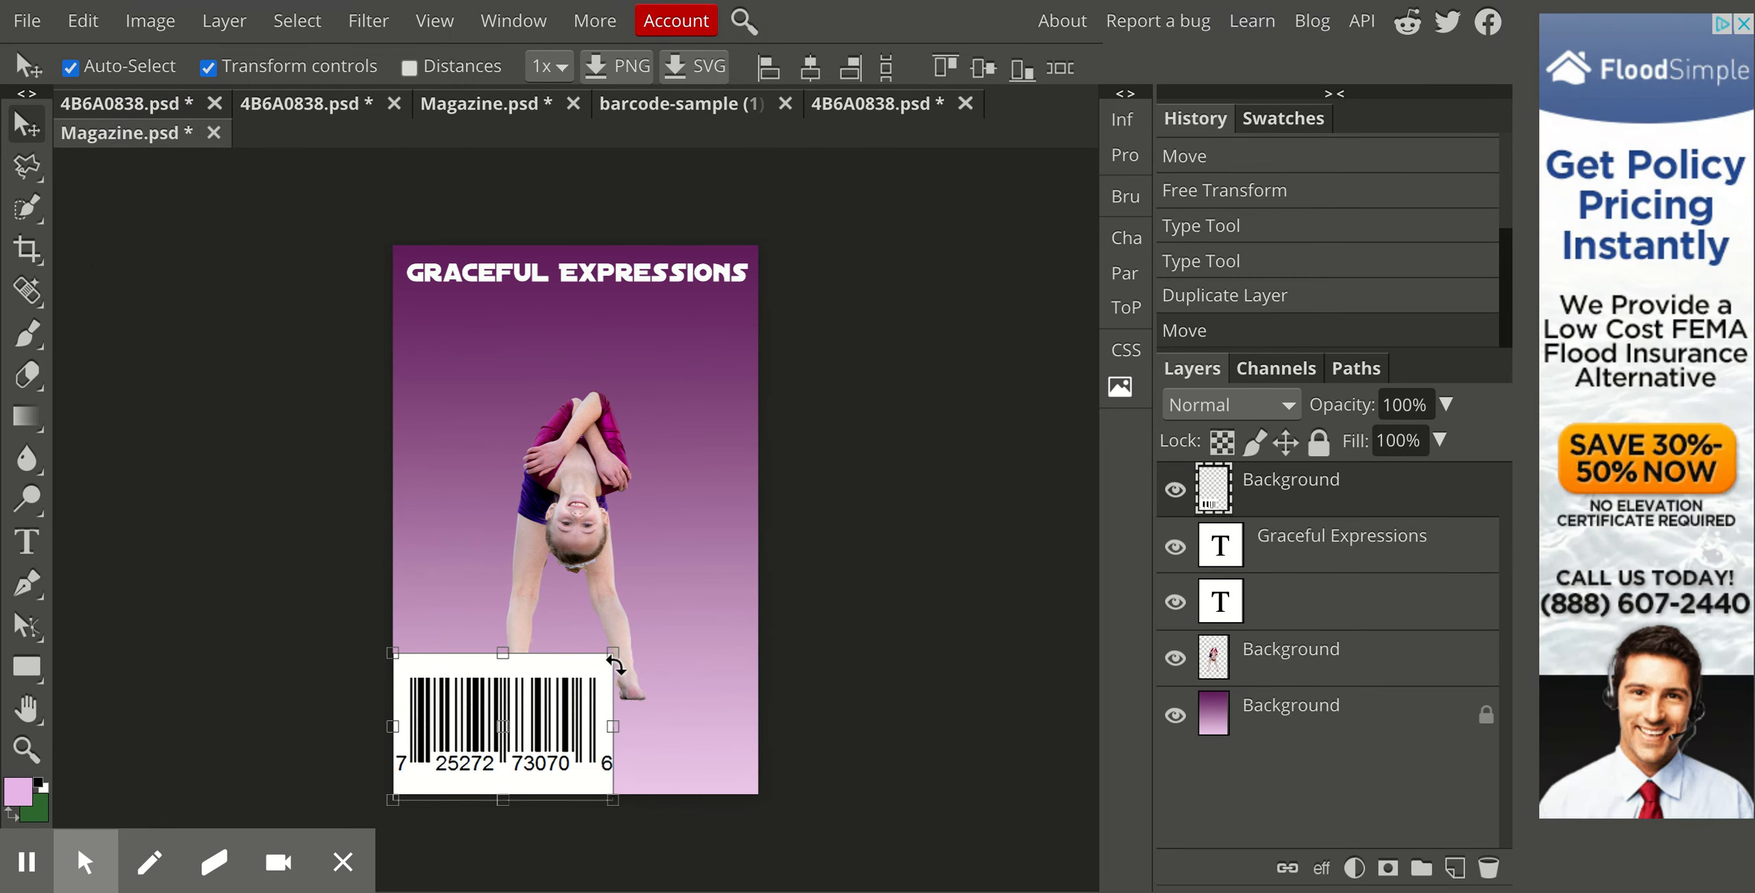
drag(613, 653, 488, 735)
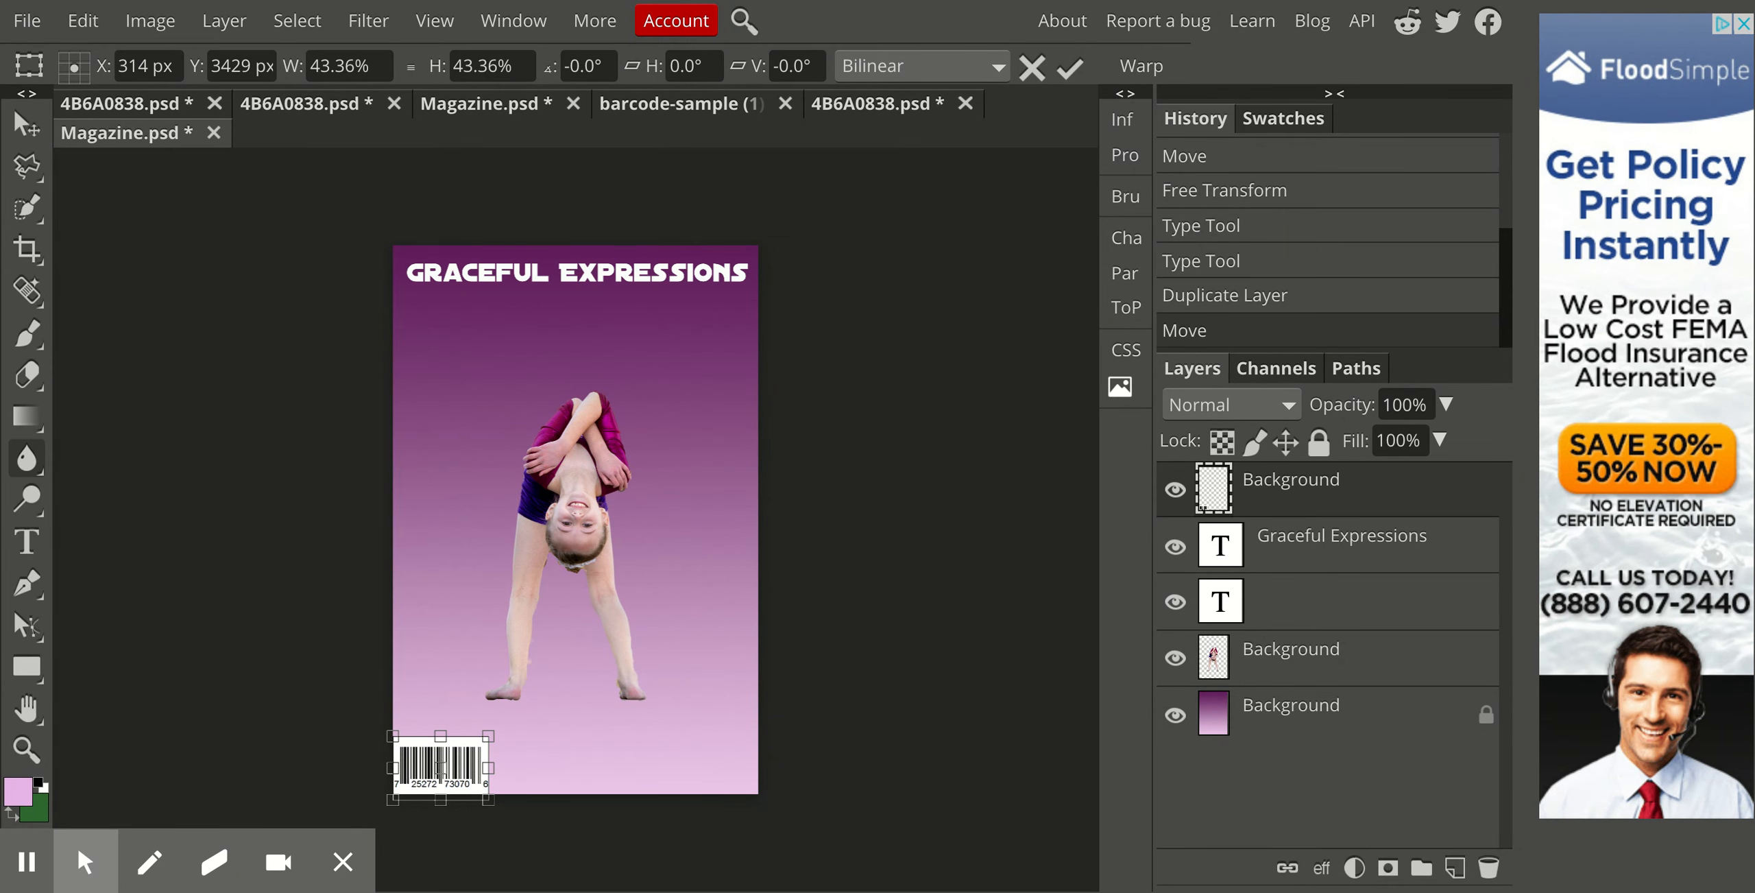
click(27, 542)
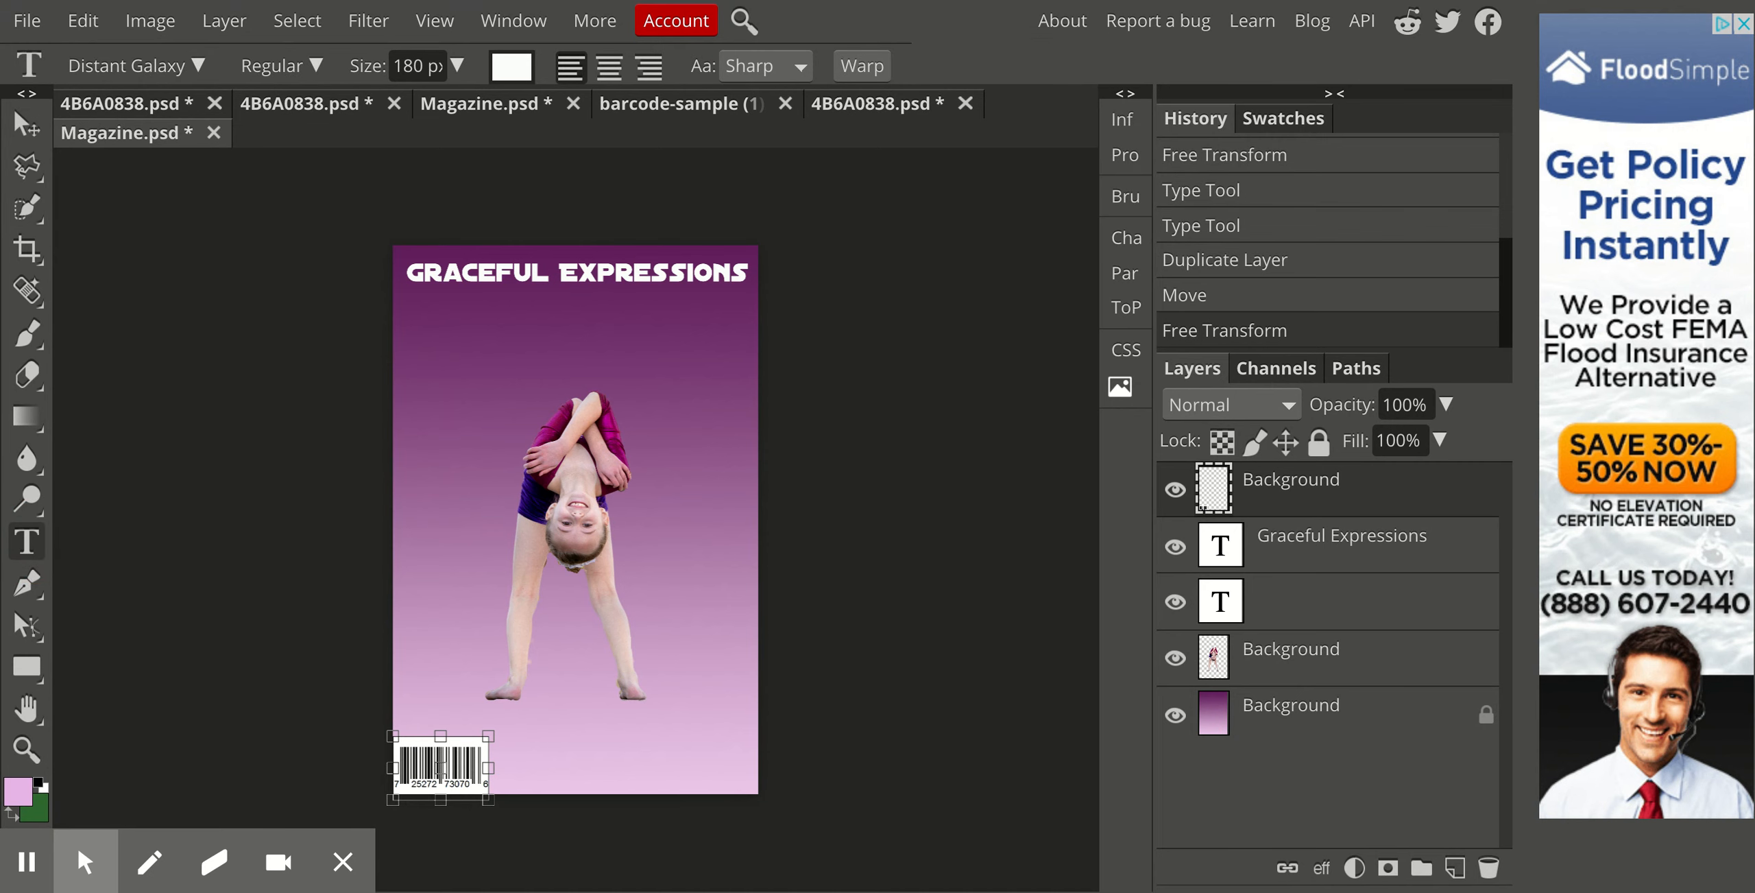
Start a new text layer just above the barcode and set its size to 125 px
click(438, 715)
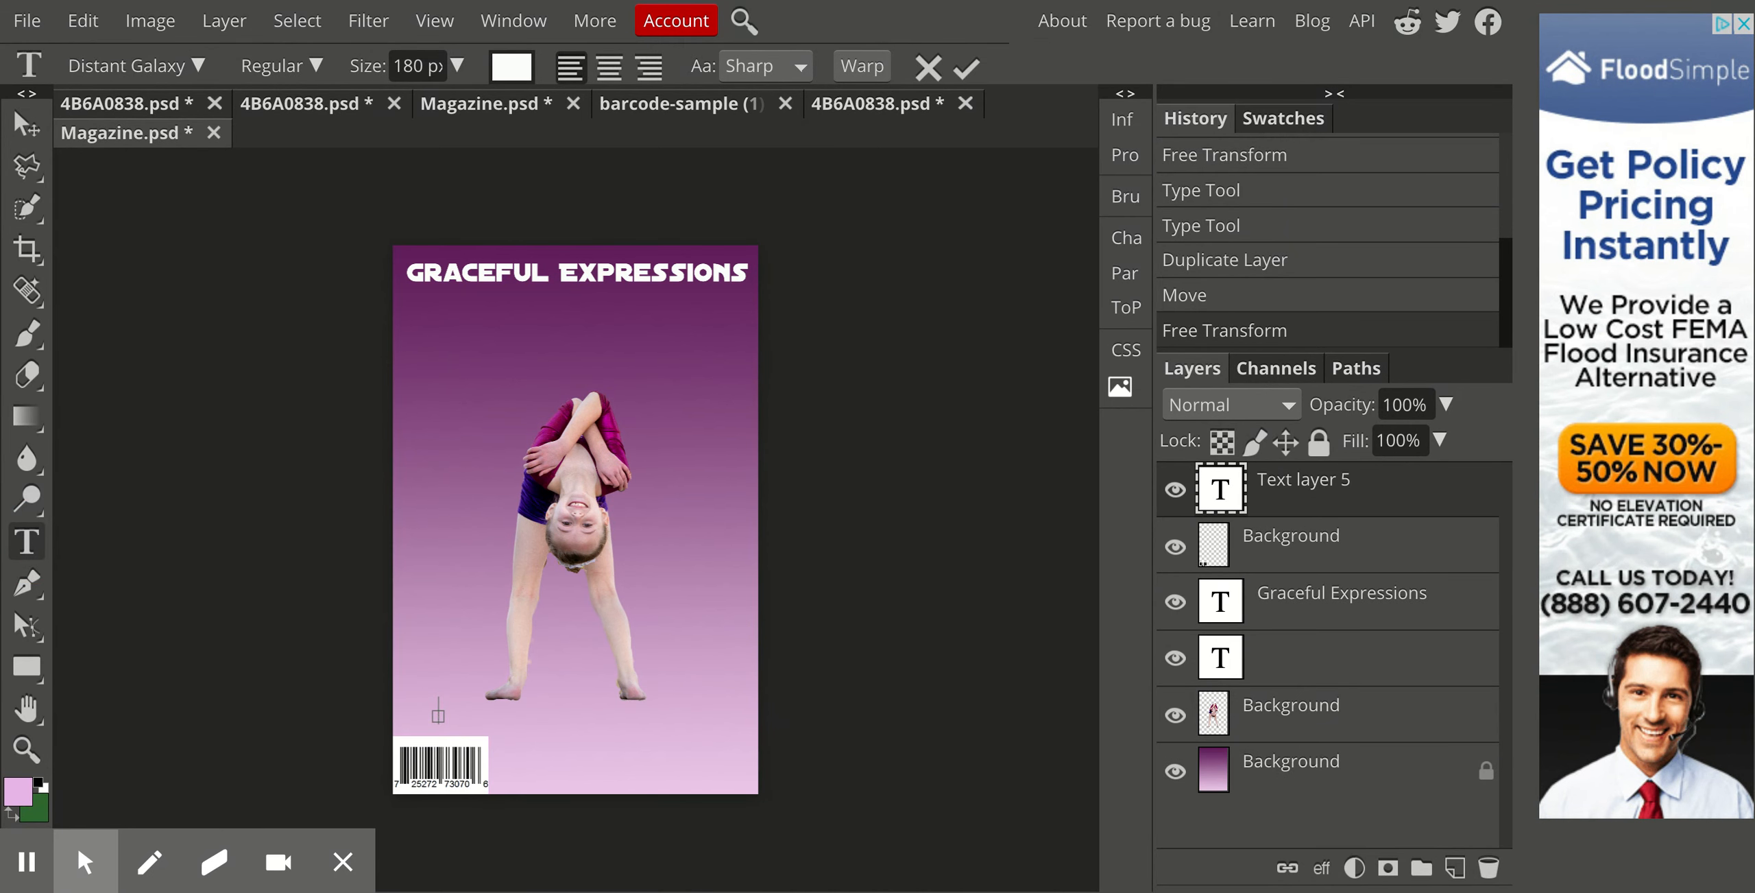
click(424, 66)
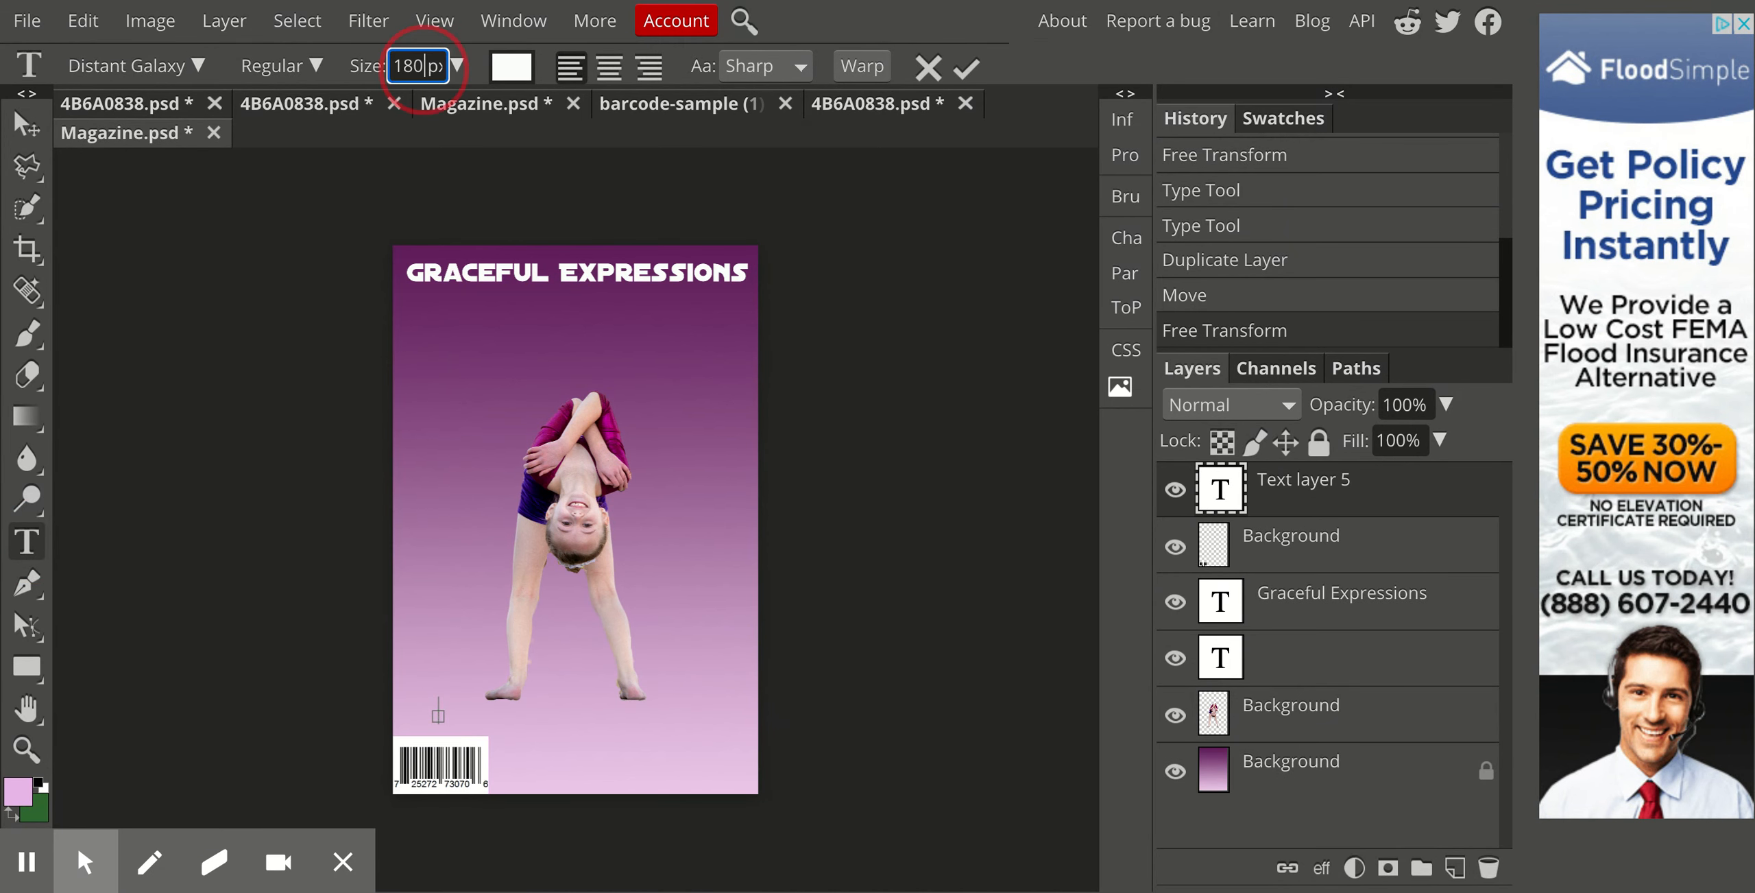
key(BackSpace)
key(BackSpace)
text(25)
text(Ja)
key(BackSpace)
key(BackSpace)
click(438, 715)
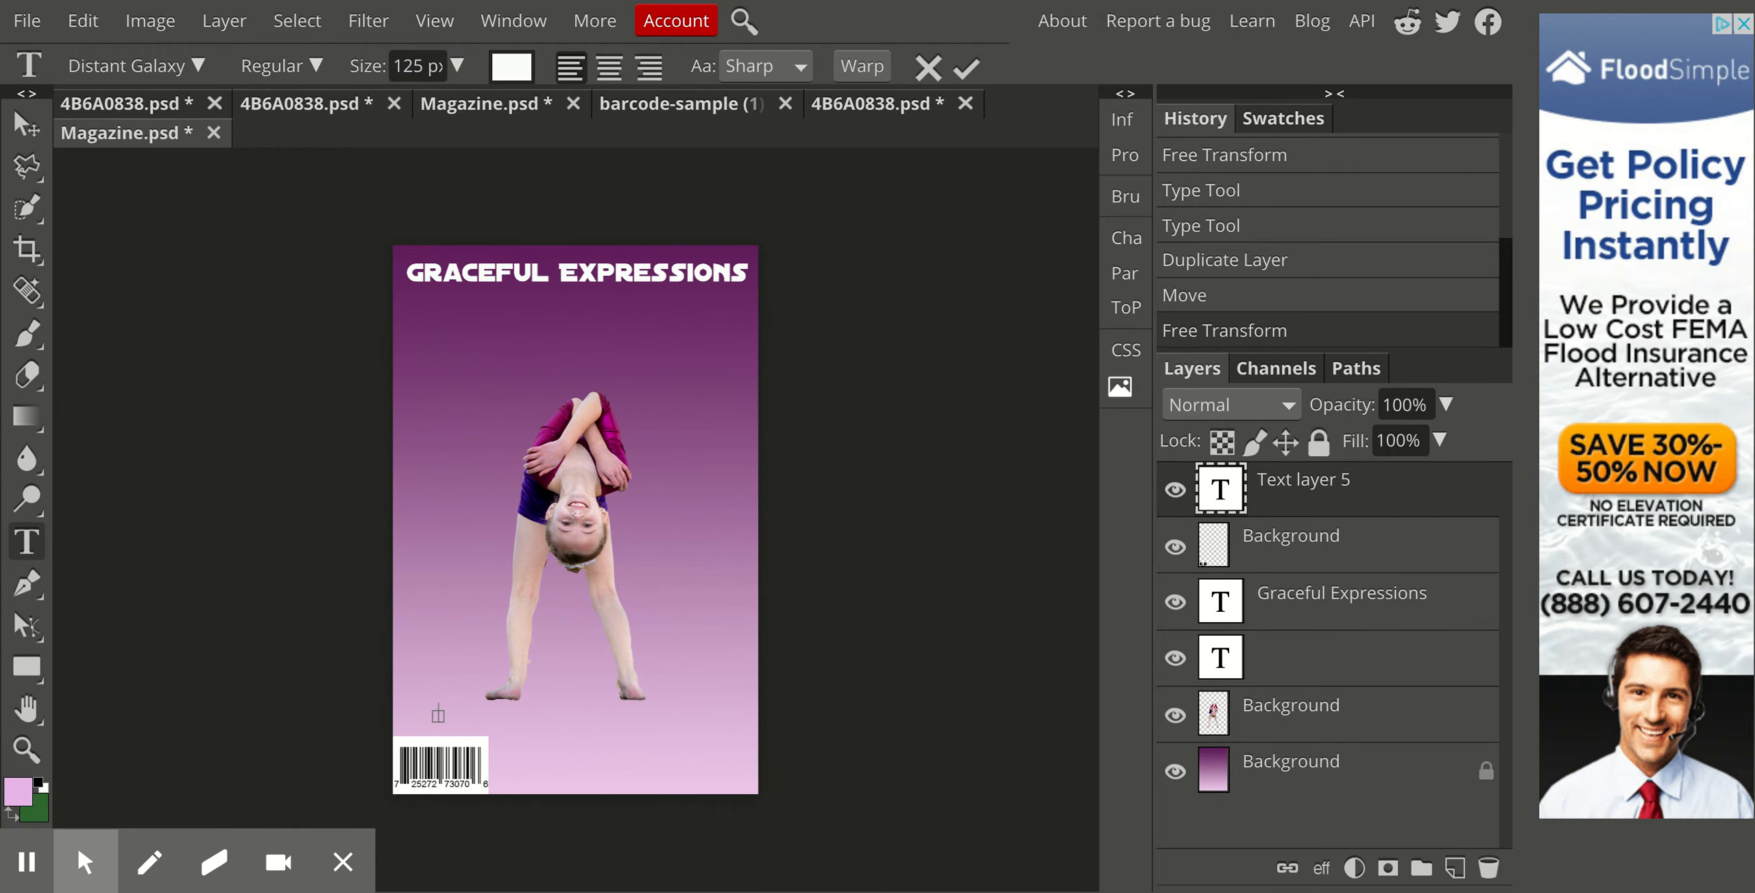
Enter the issue date "Jan 2021" and position it directly above the barcode
text(Jan 2020)
key(BackSpace)
text(1)
drag(524, 741, 484, 754)
Recolor the "Jan 2021" issue date text above the barcode to near-black, hex 020202
drag(482, 725, 404, 726)
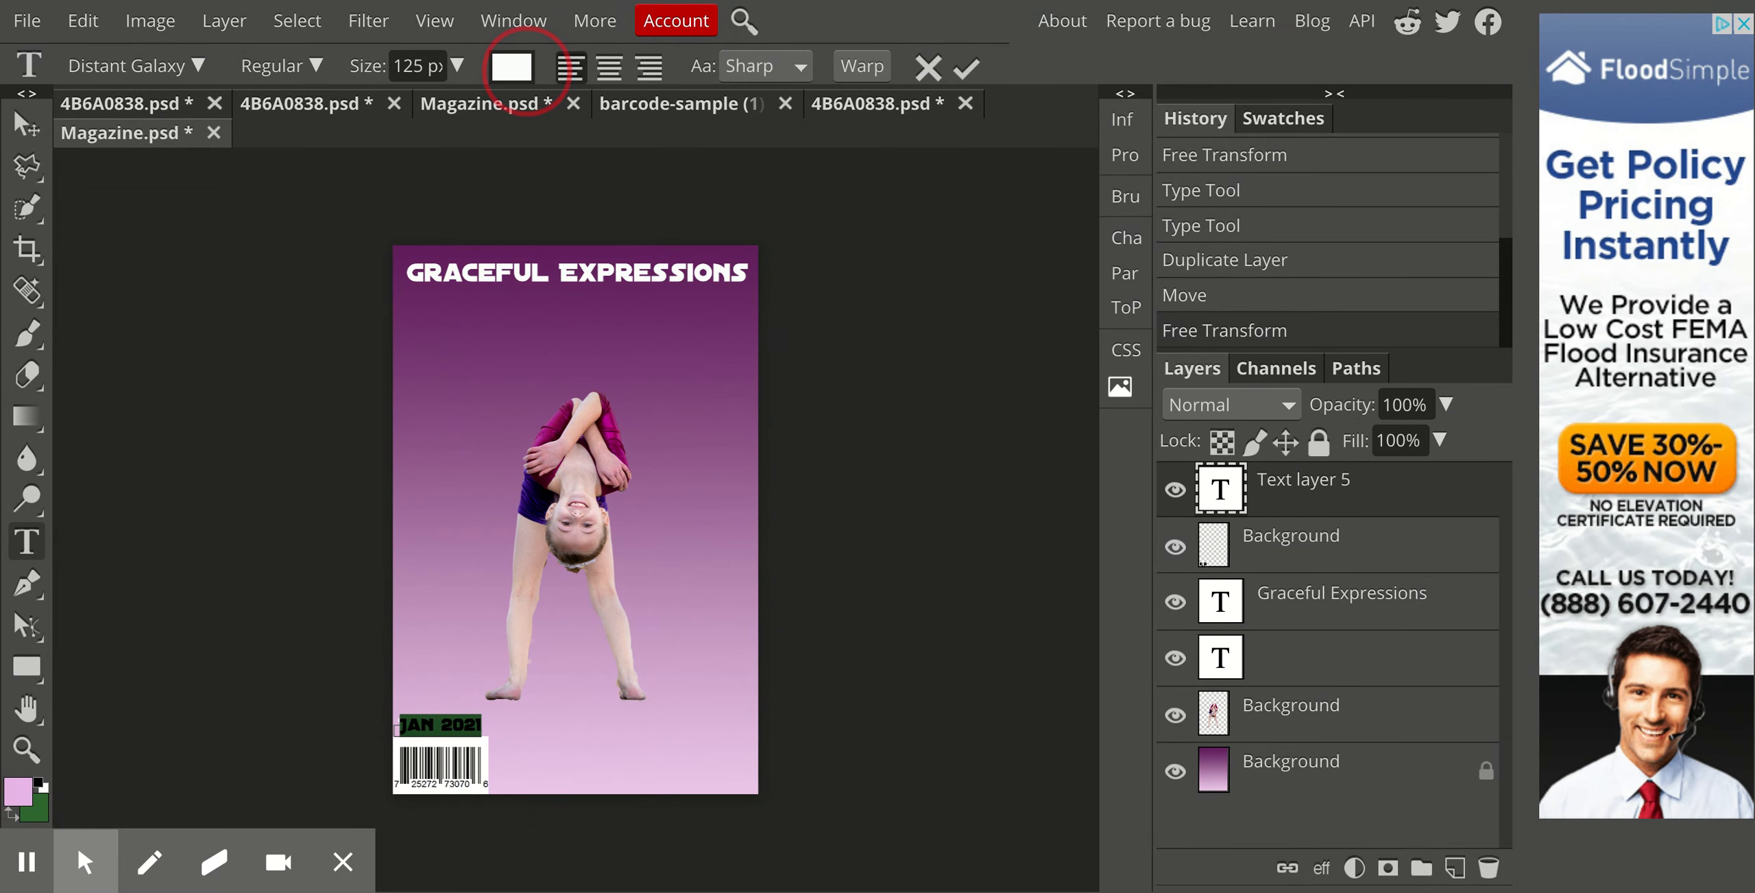
click(512, 66)
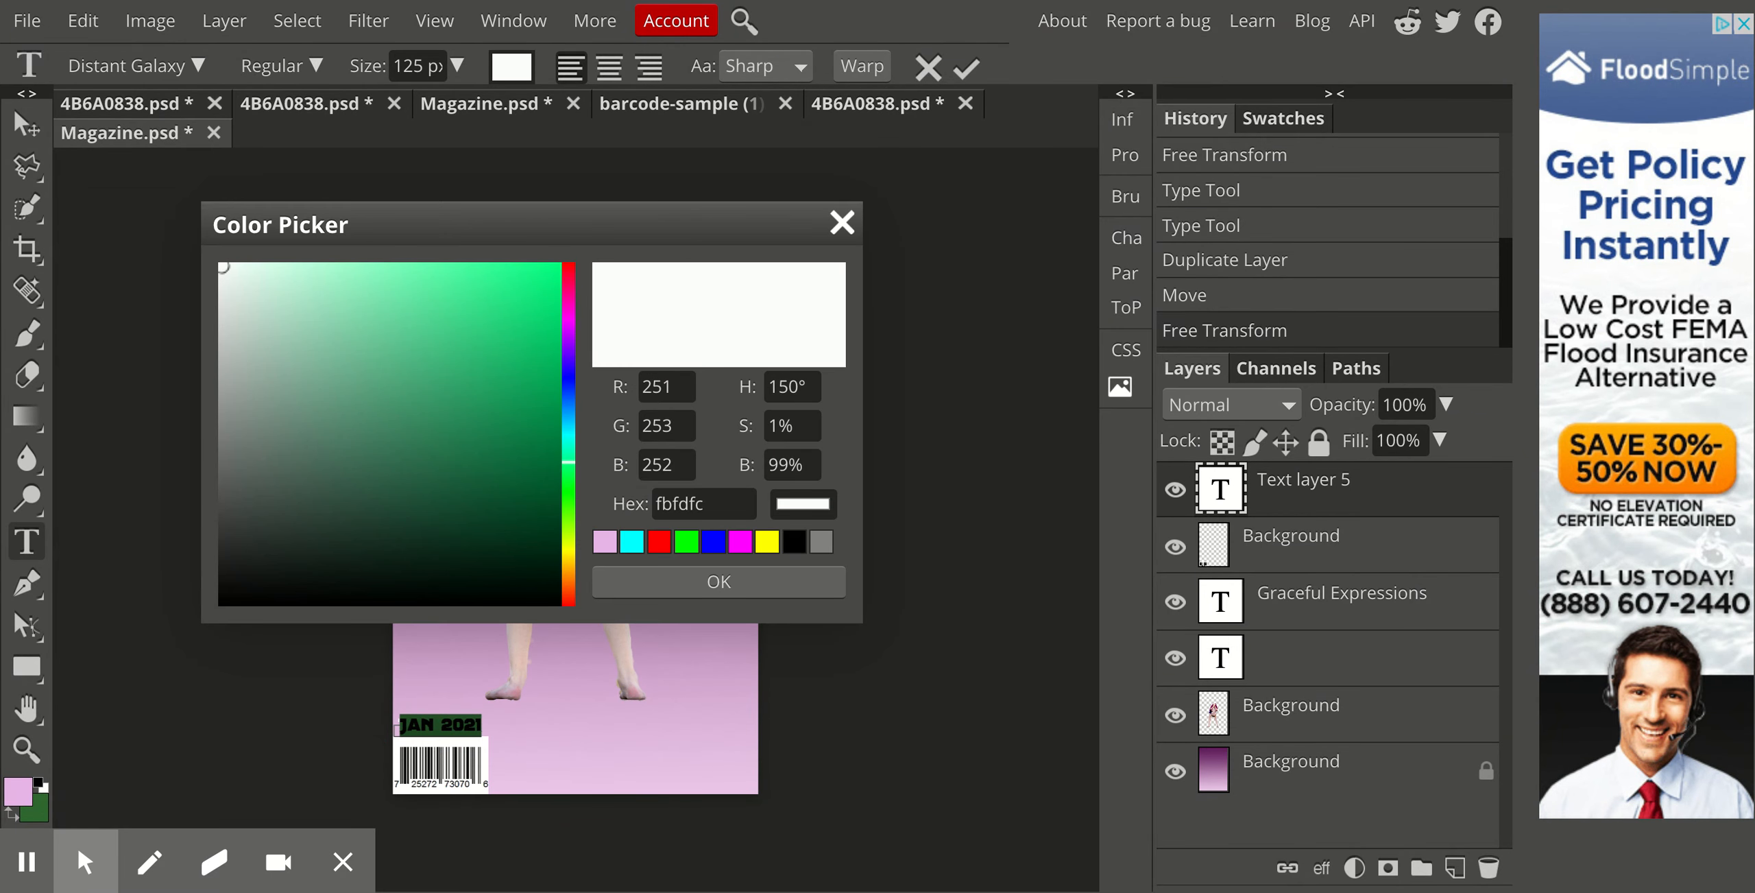
click(222, 601)
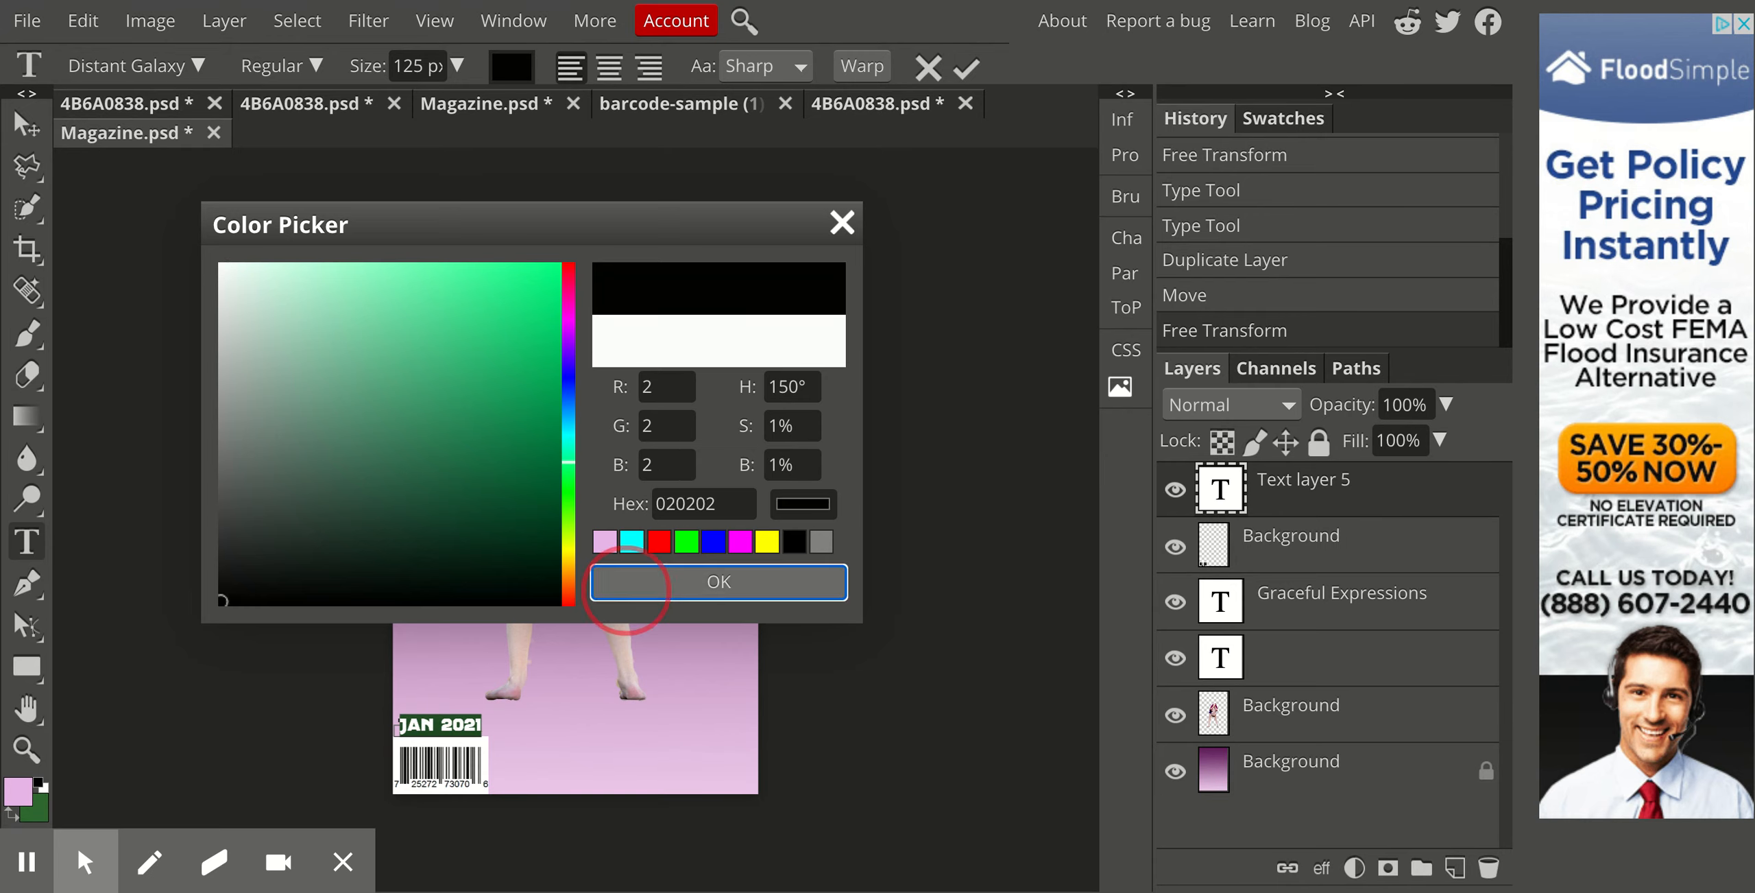
click(718, 581)
click(482, 724)
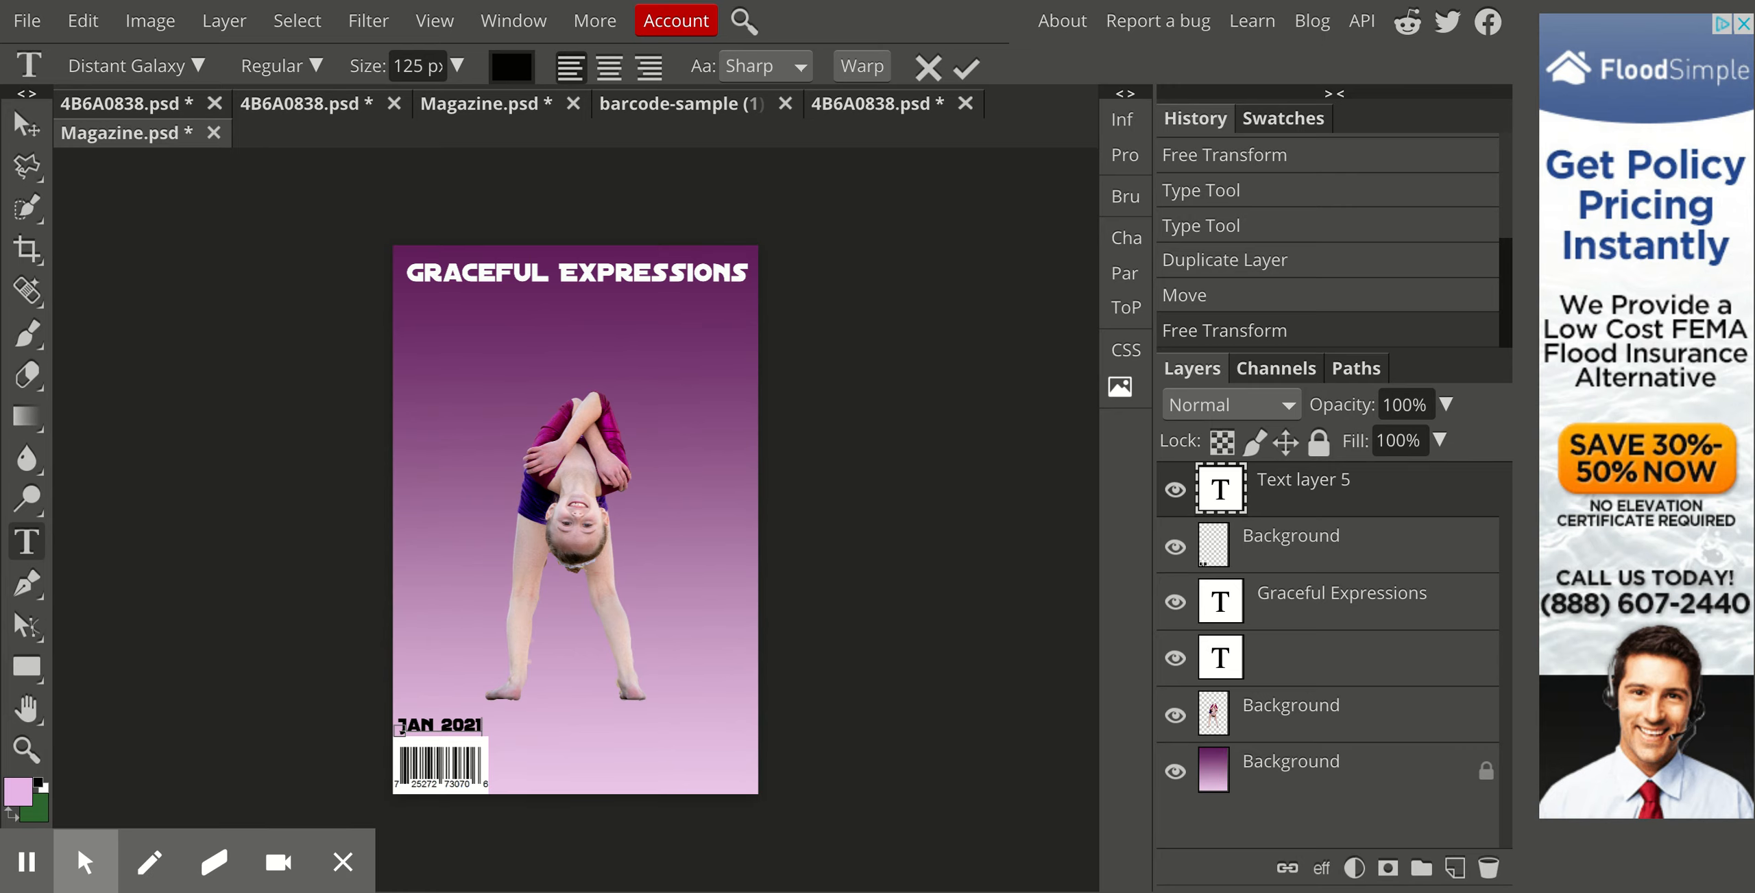
Export the finished magazine cover as a JPG at 100% quality and save the file
click(26, 21)
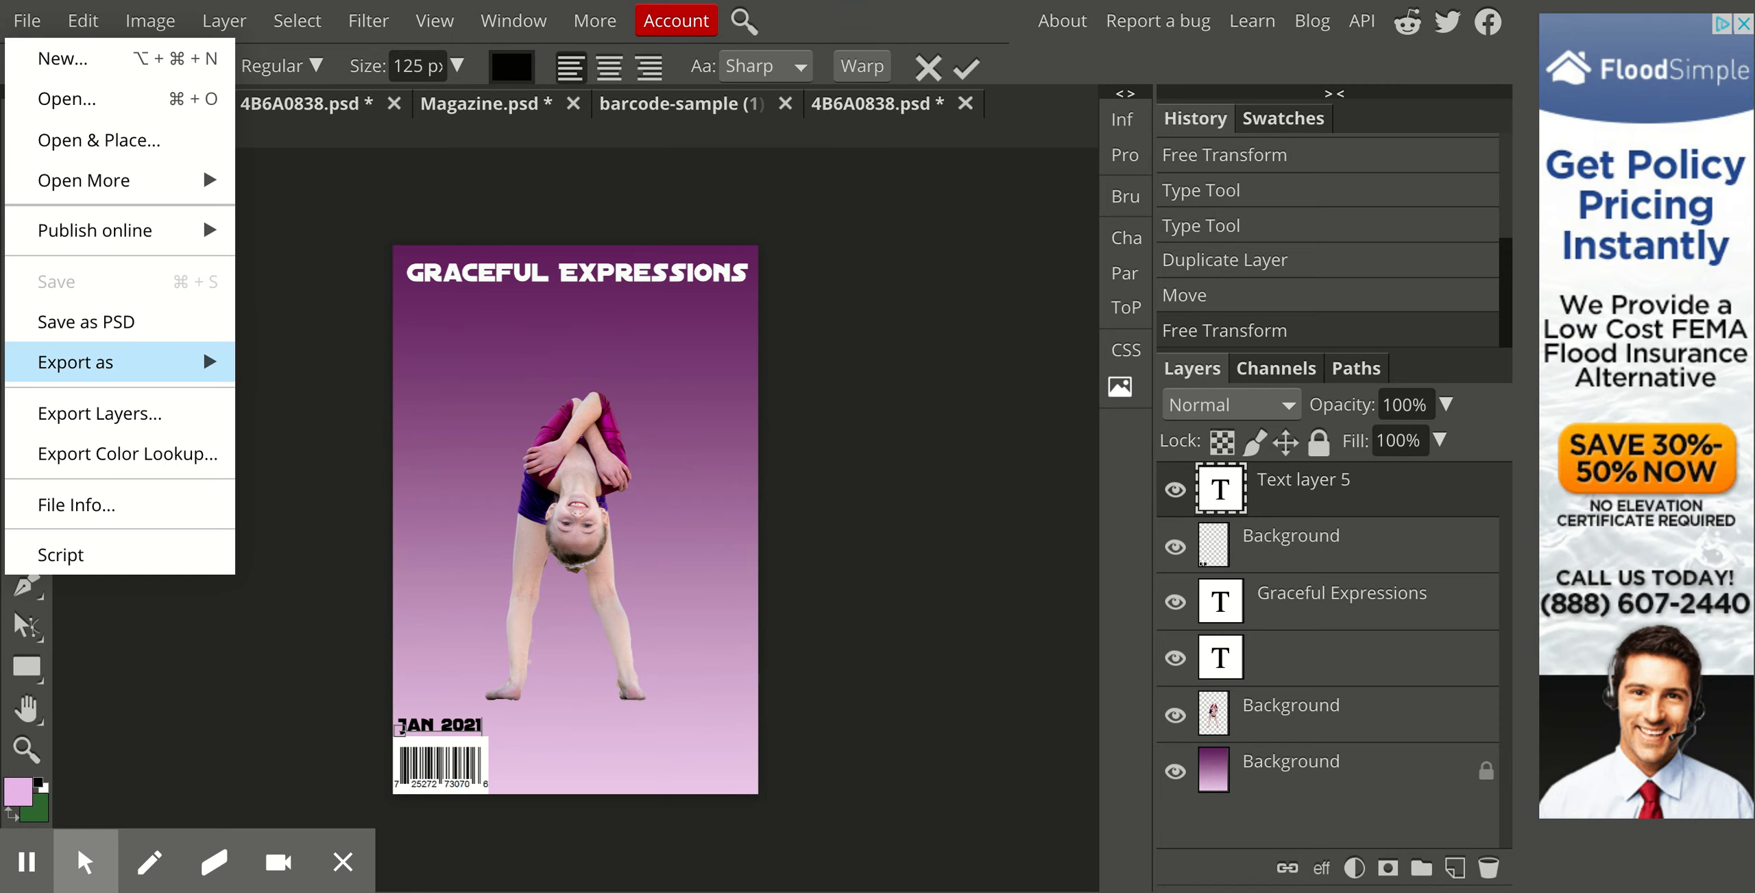
mouse_move(123, 362)
click(309, 404)
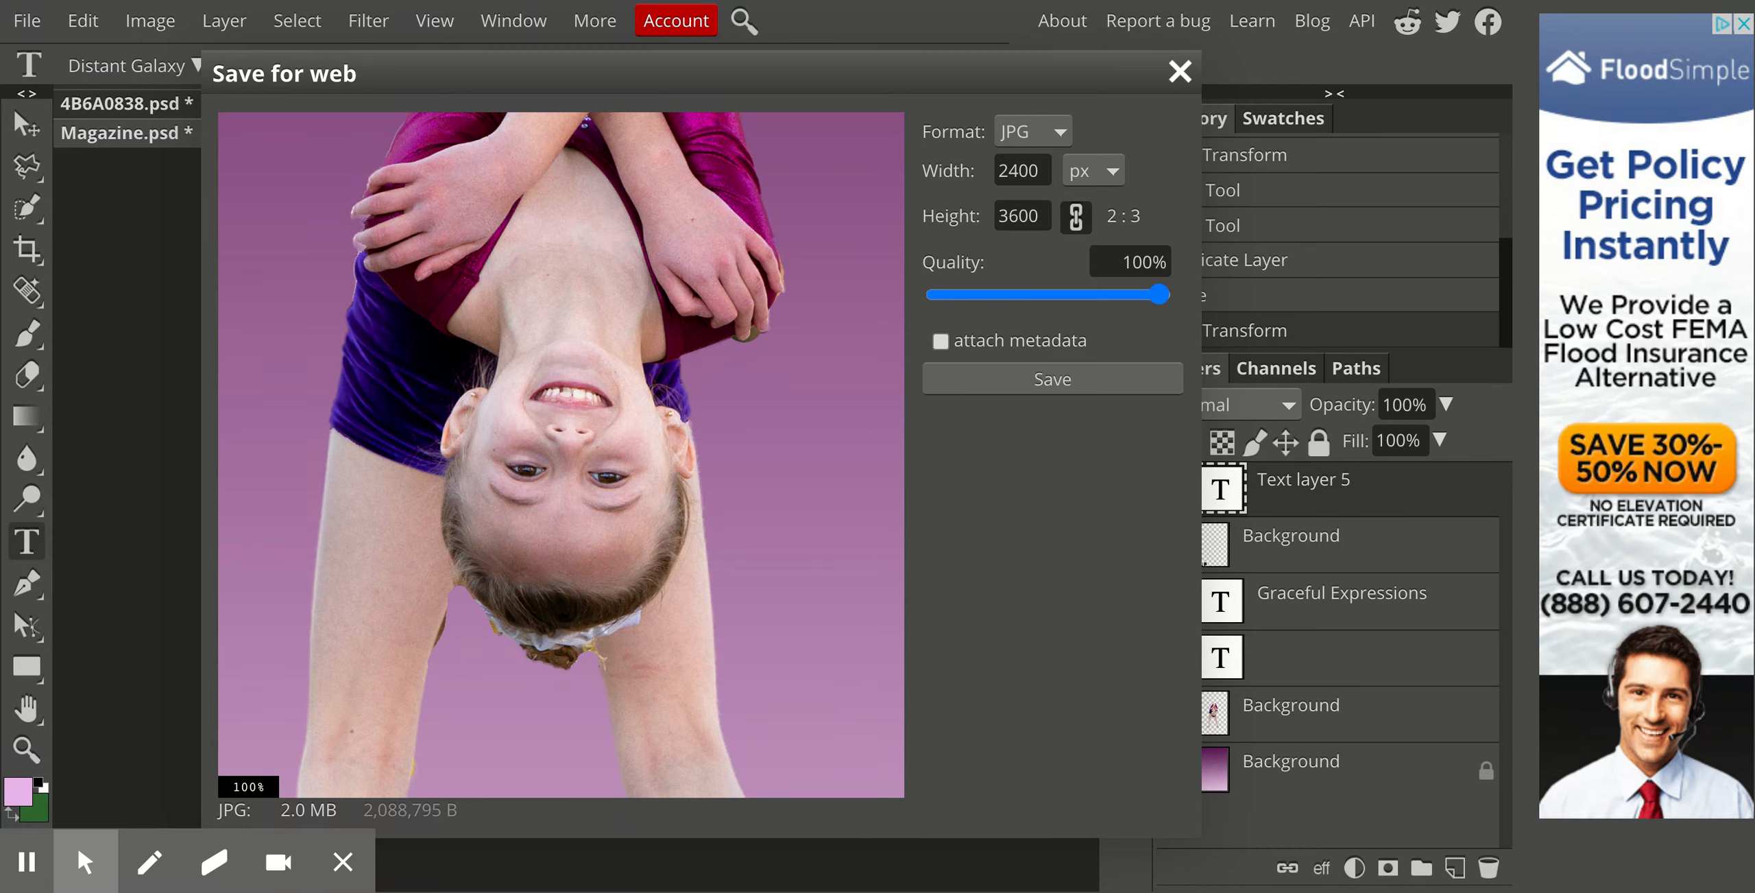
click(1166, 296)
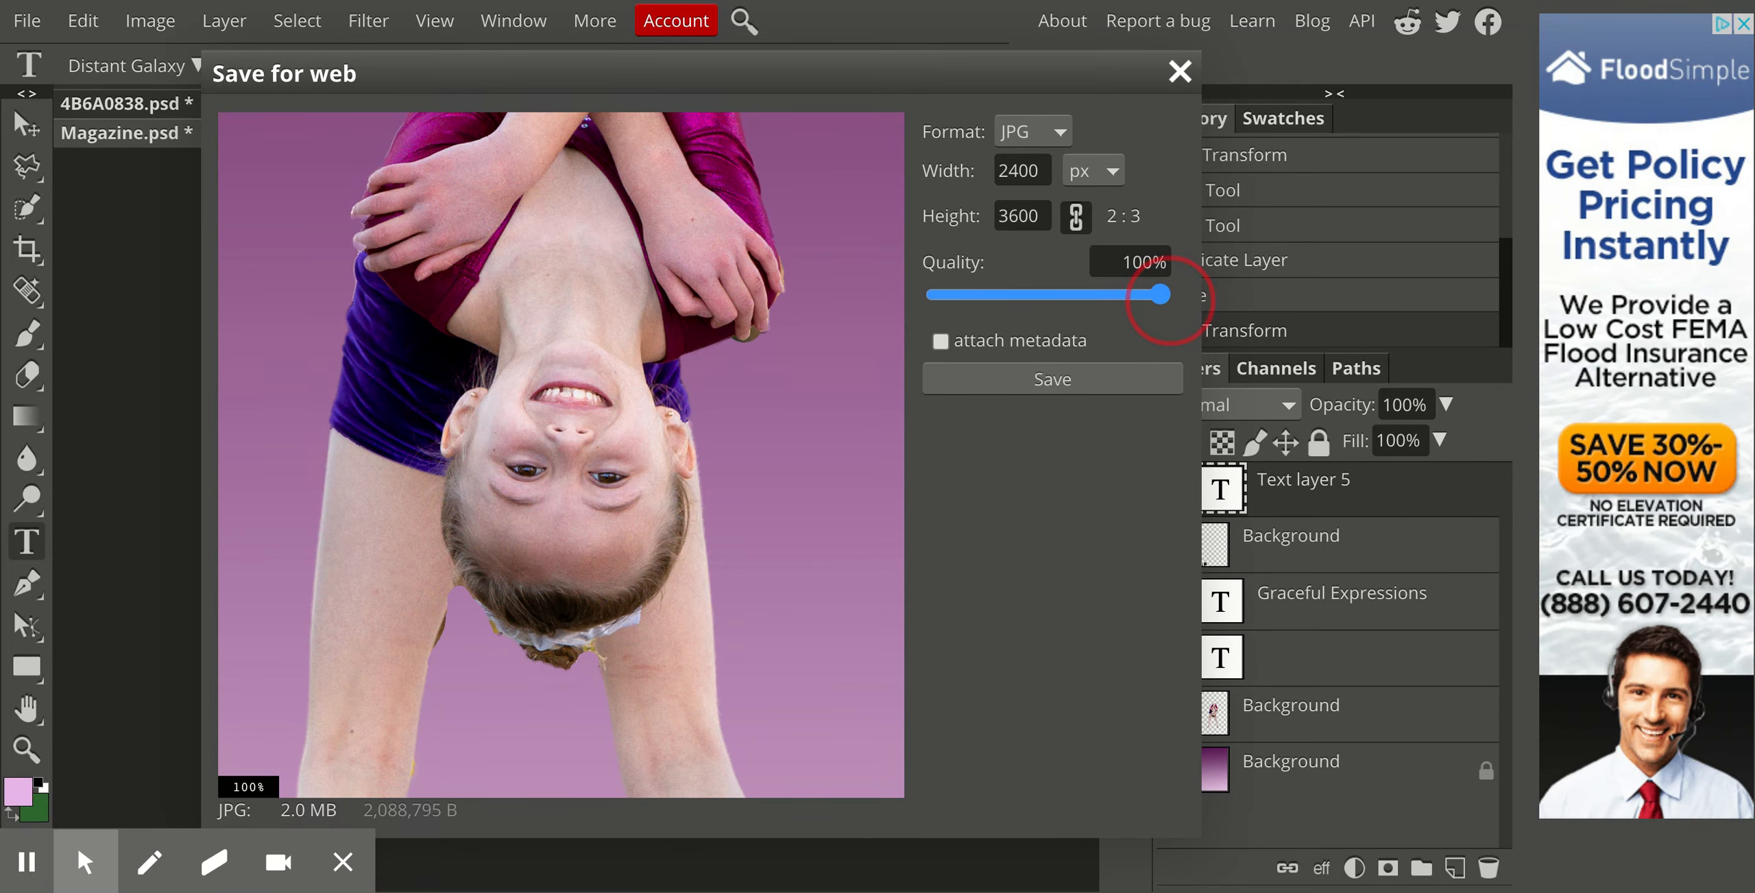
click(1068, 380)
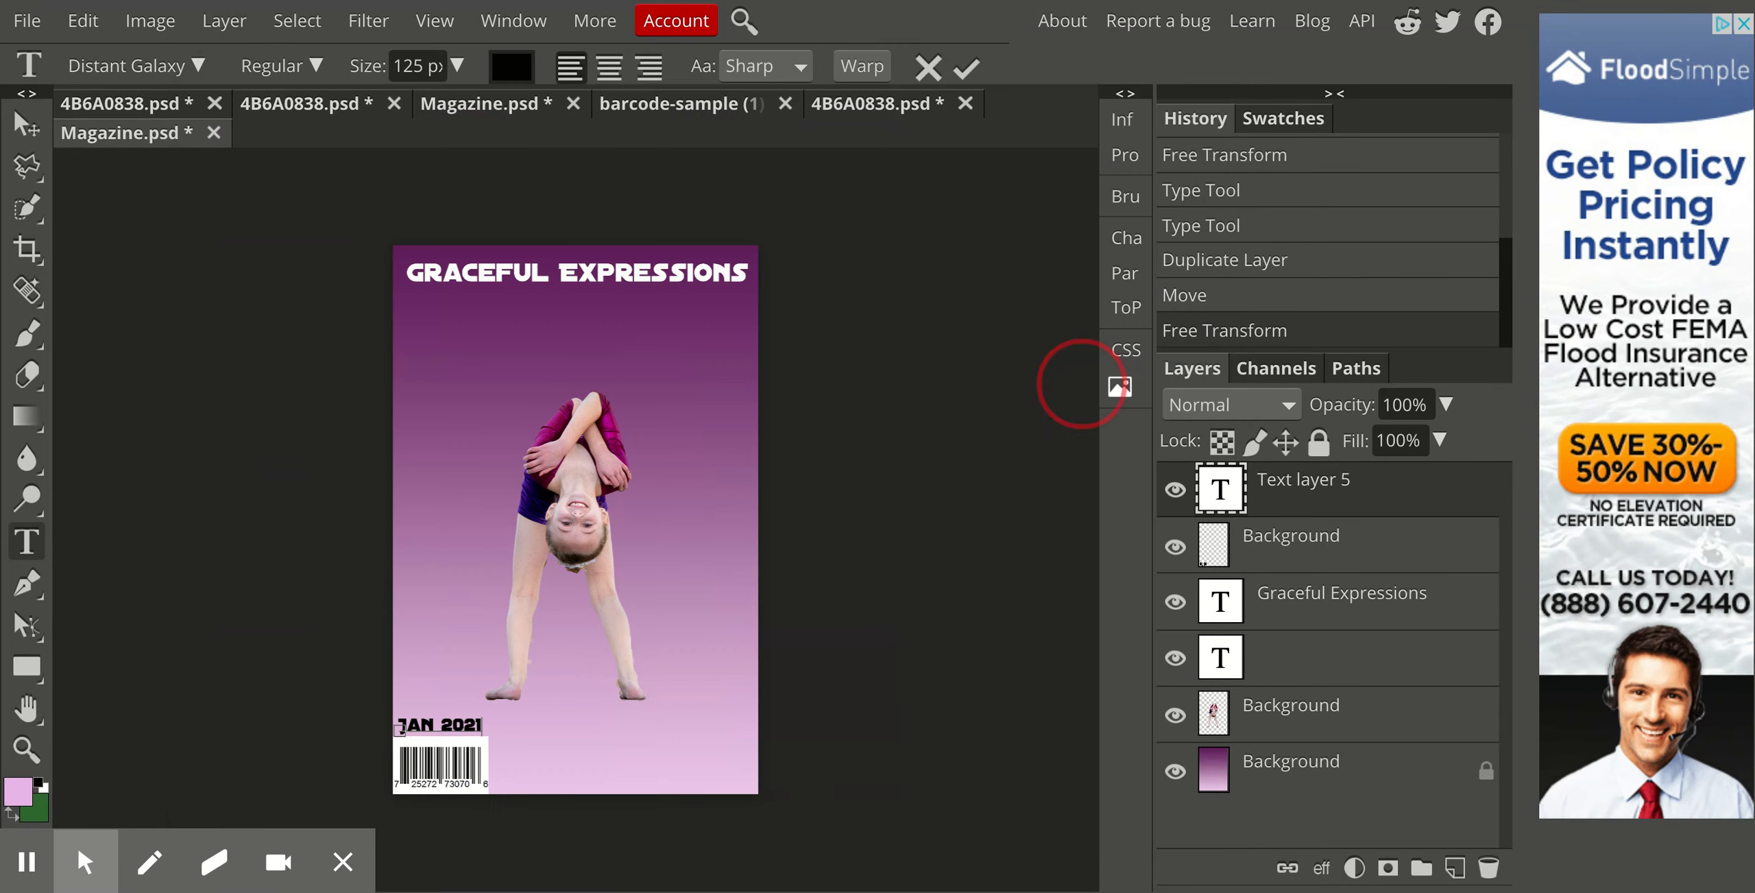
mouse_move(86, 862)
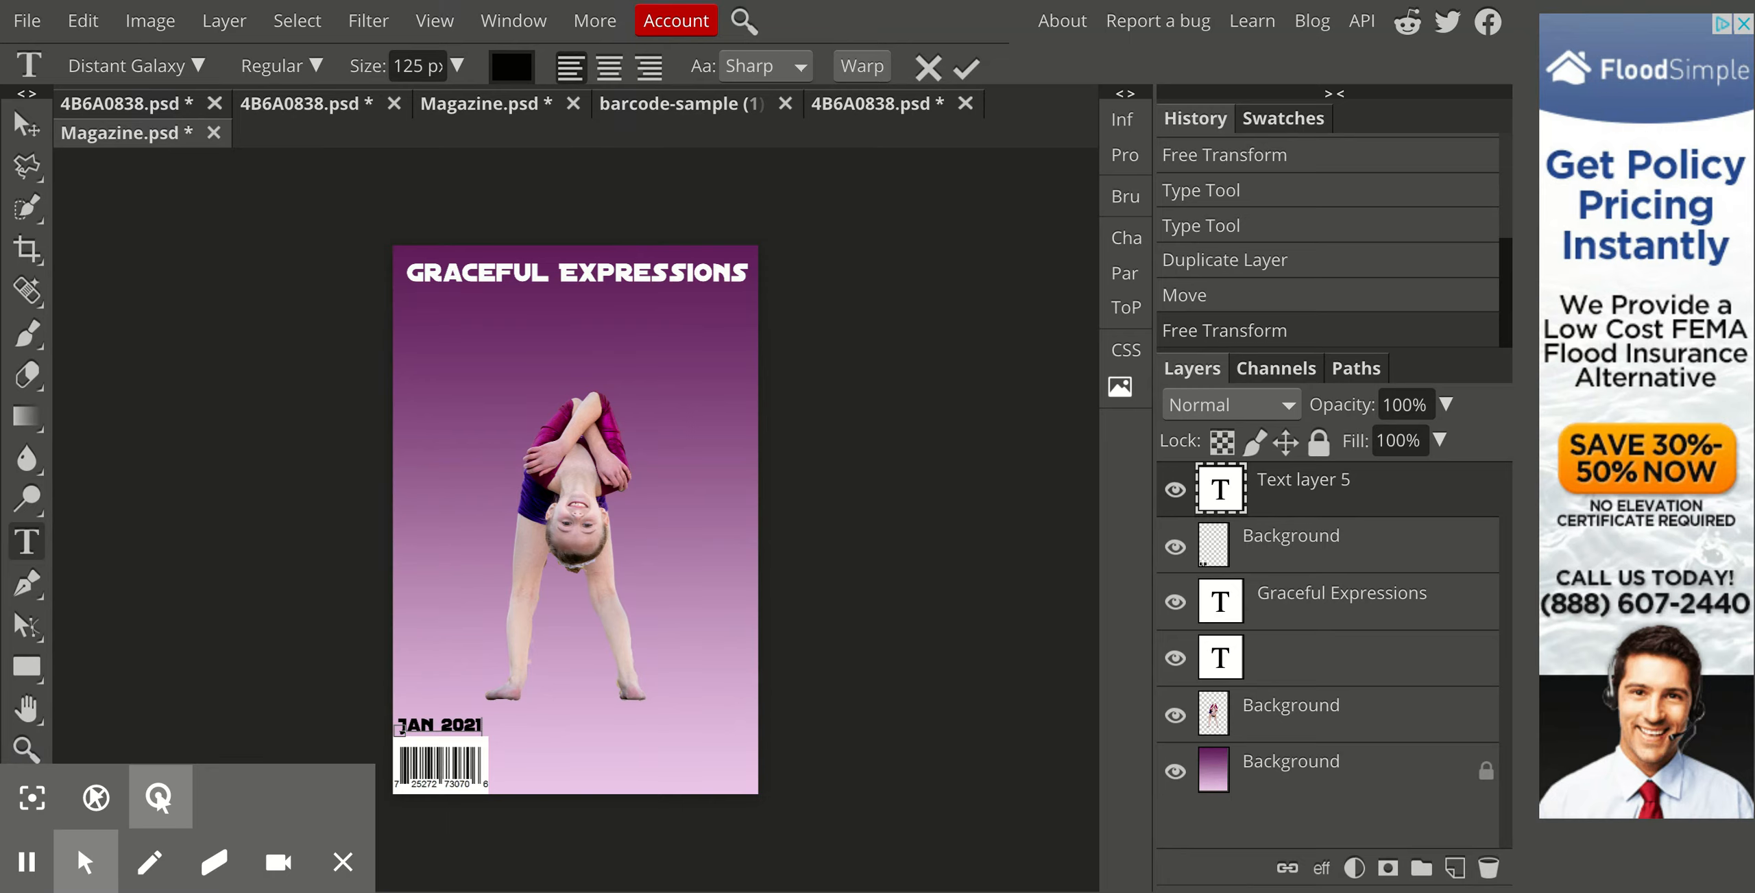